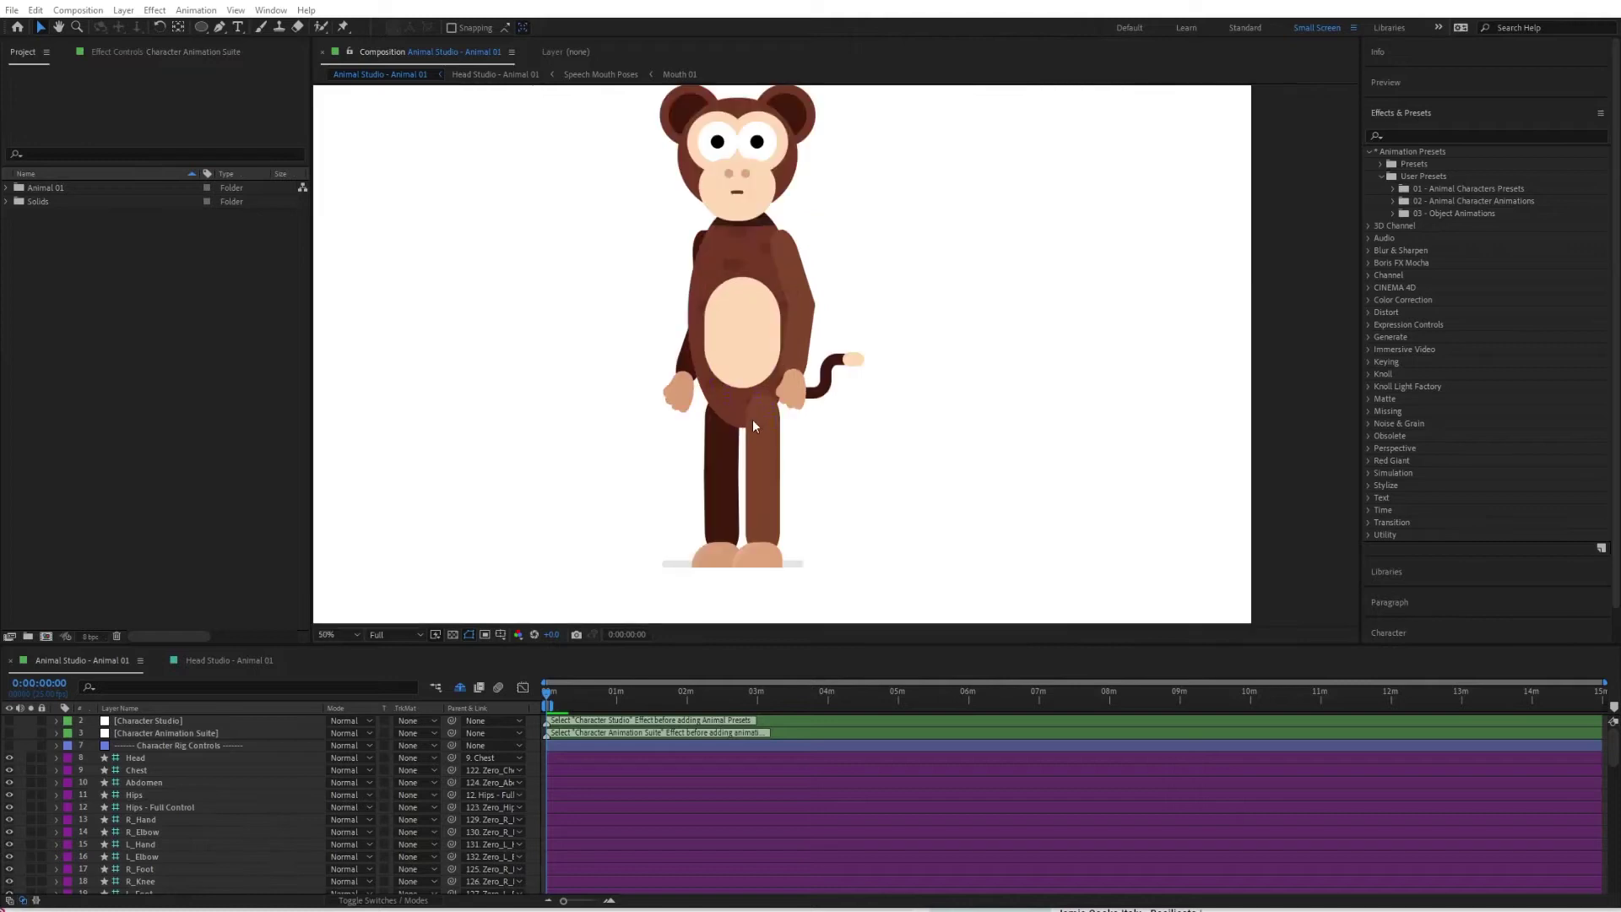
click(875, 325)
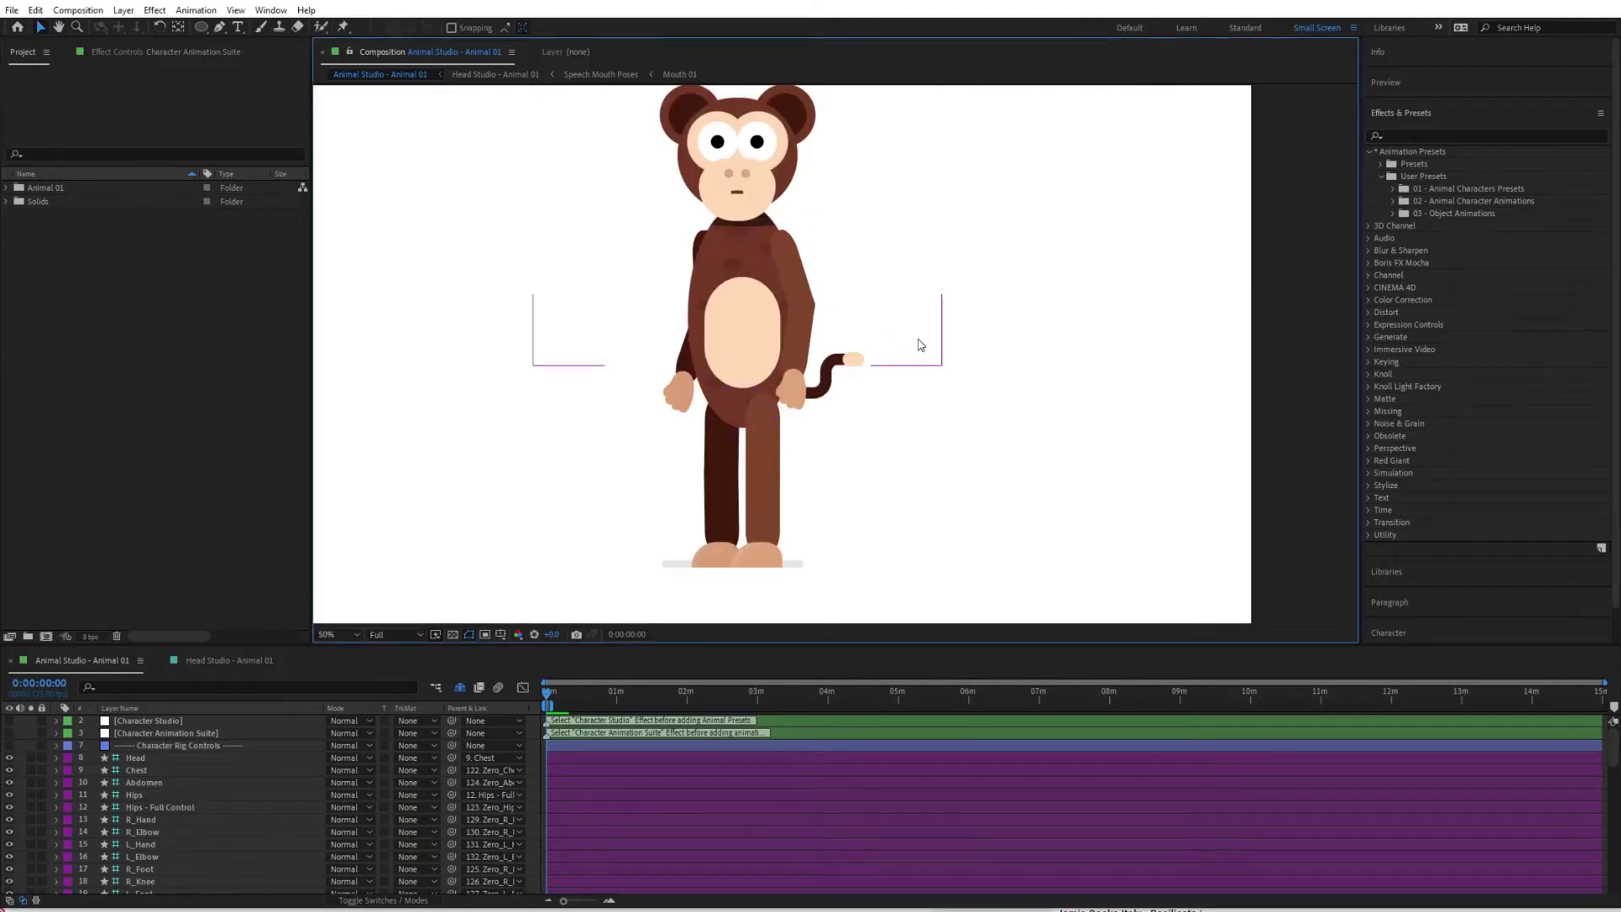
drag(920, 471, 965, 493)
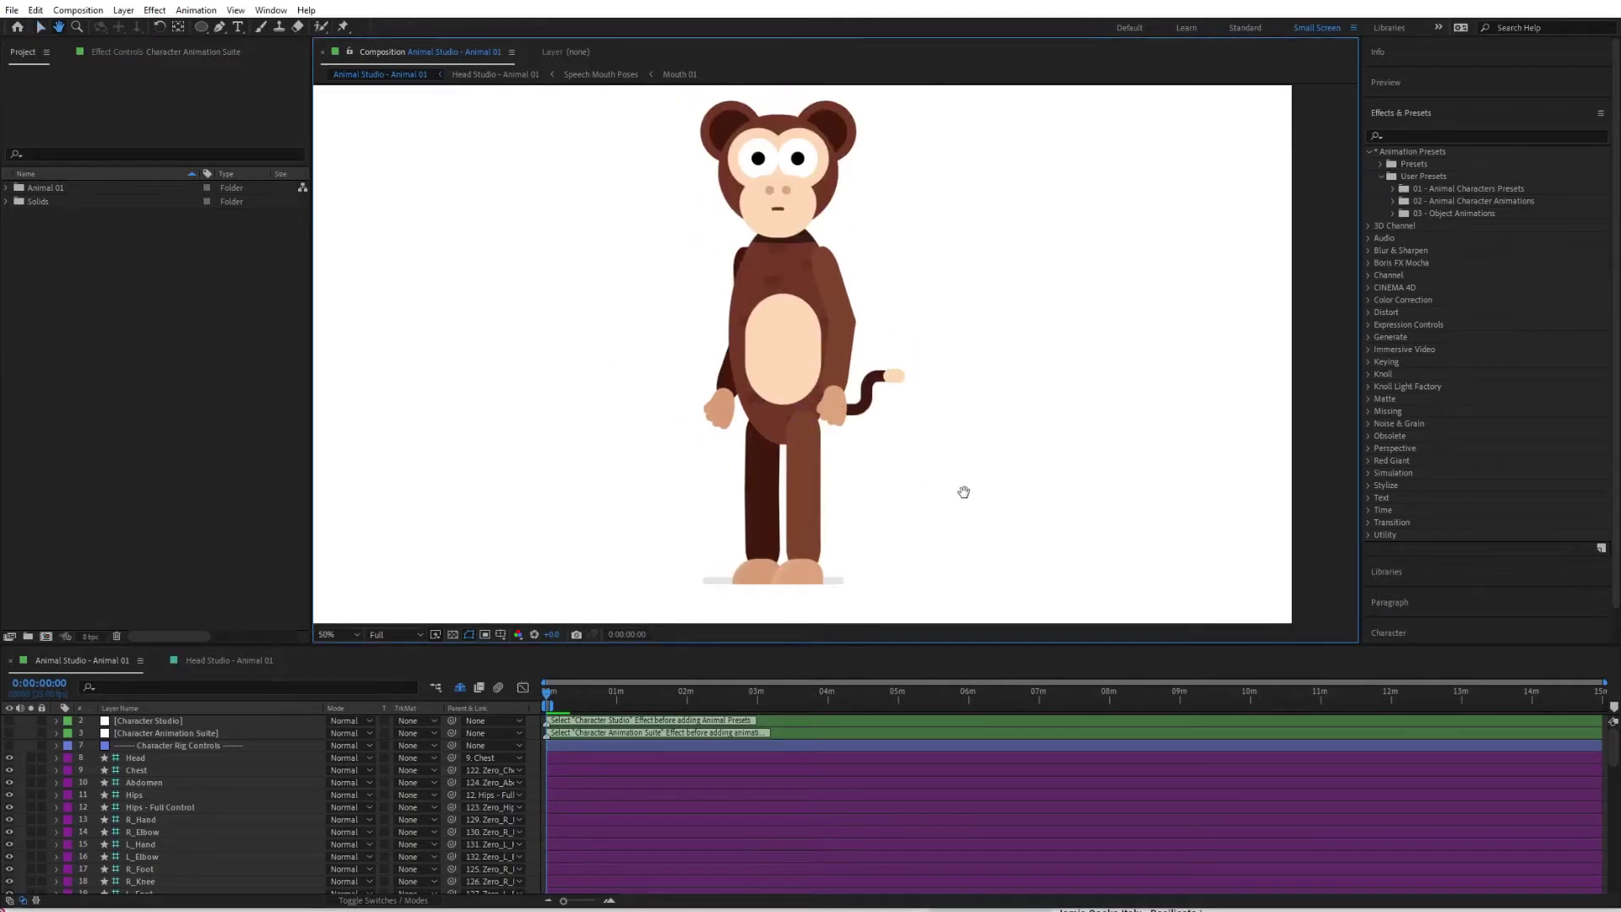
key(v)
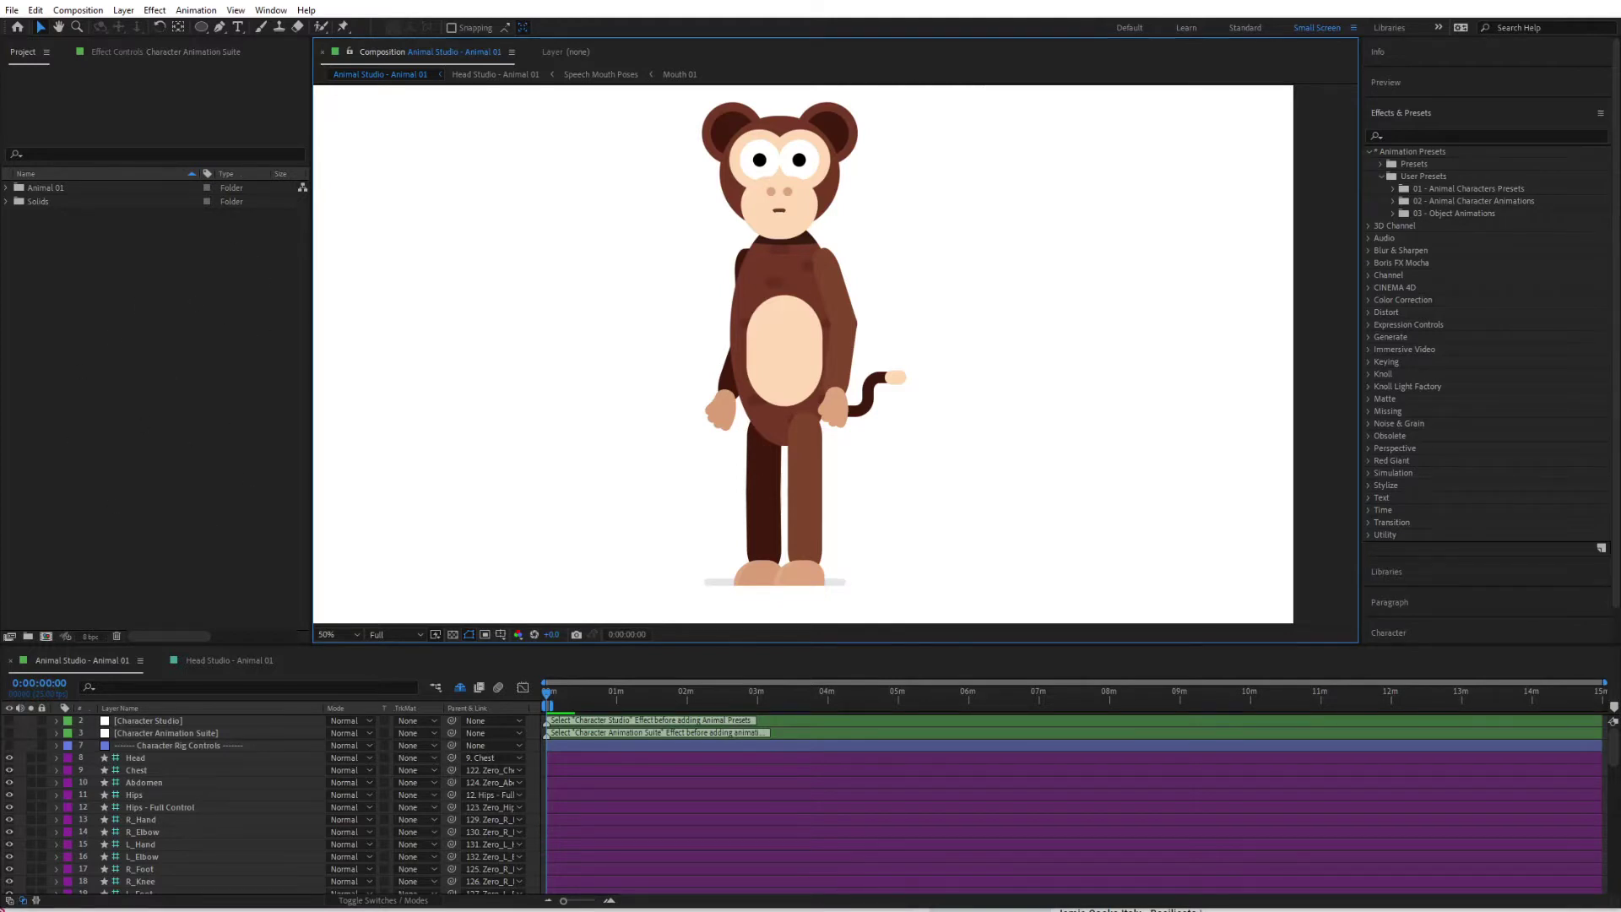
Import the Scene Designer.aep project from the toolkit's 03 - Scene Designer folder into the current project.
key(alt+Tab)
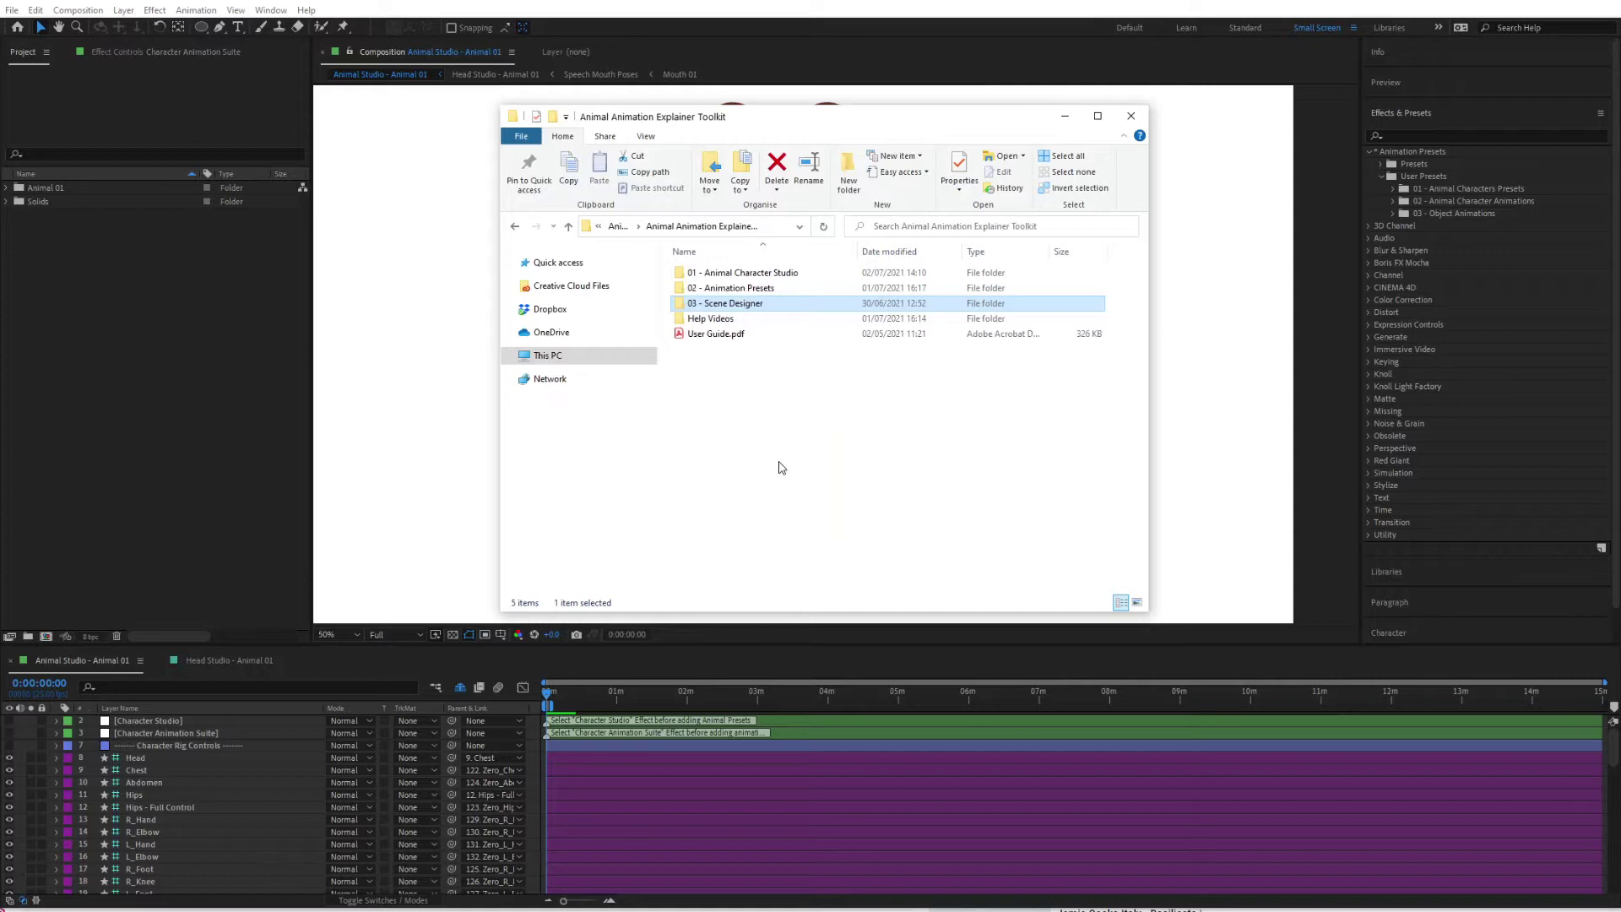
click(800, 446)
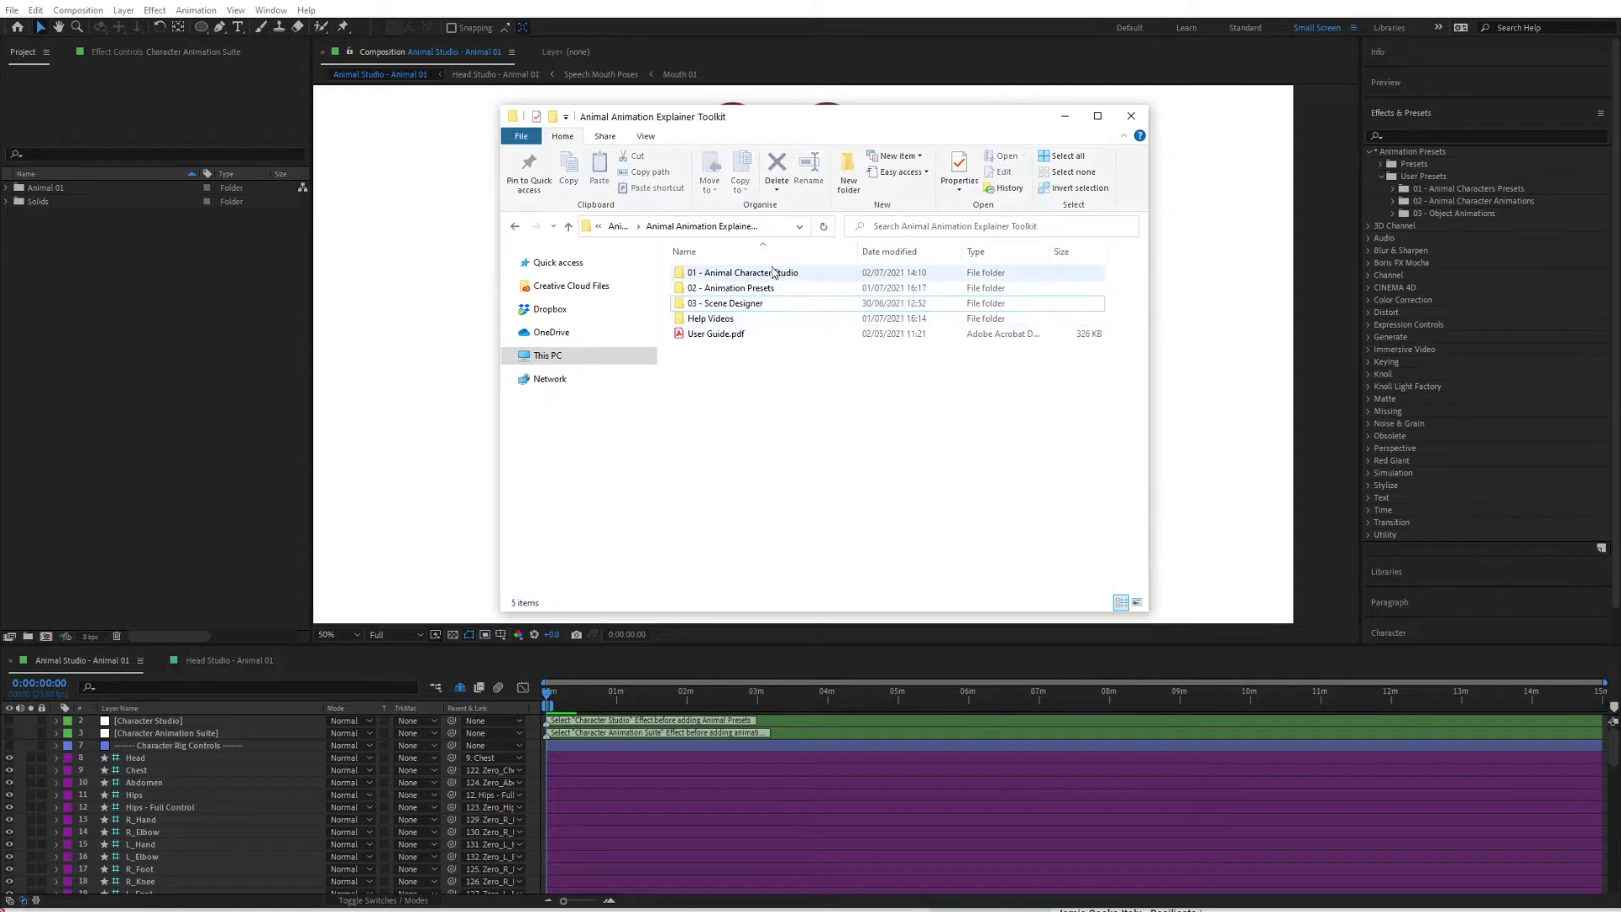
double_click(743, 303)
drag(717, 274, 165, 376)
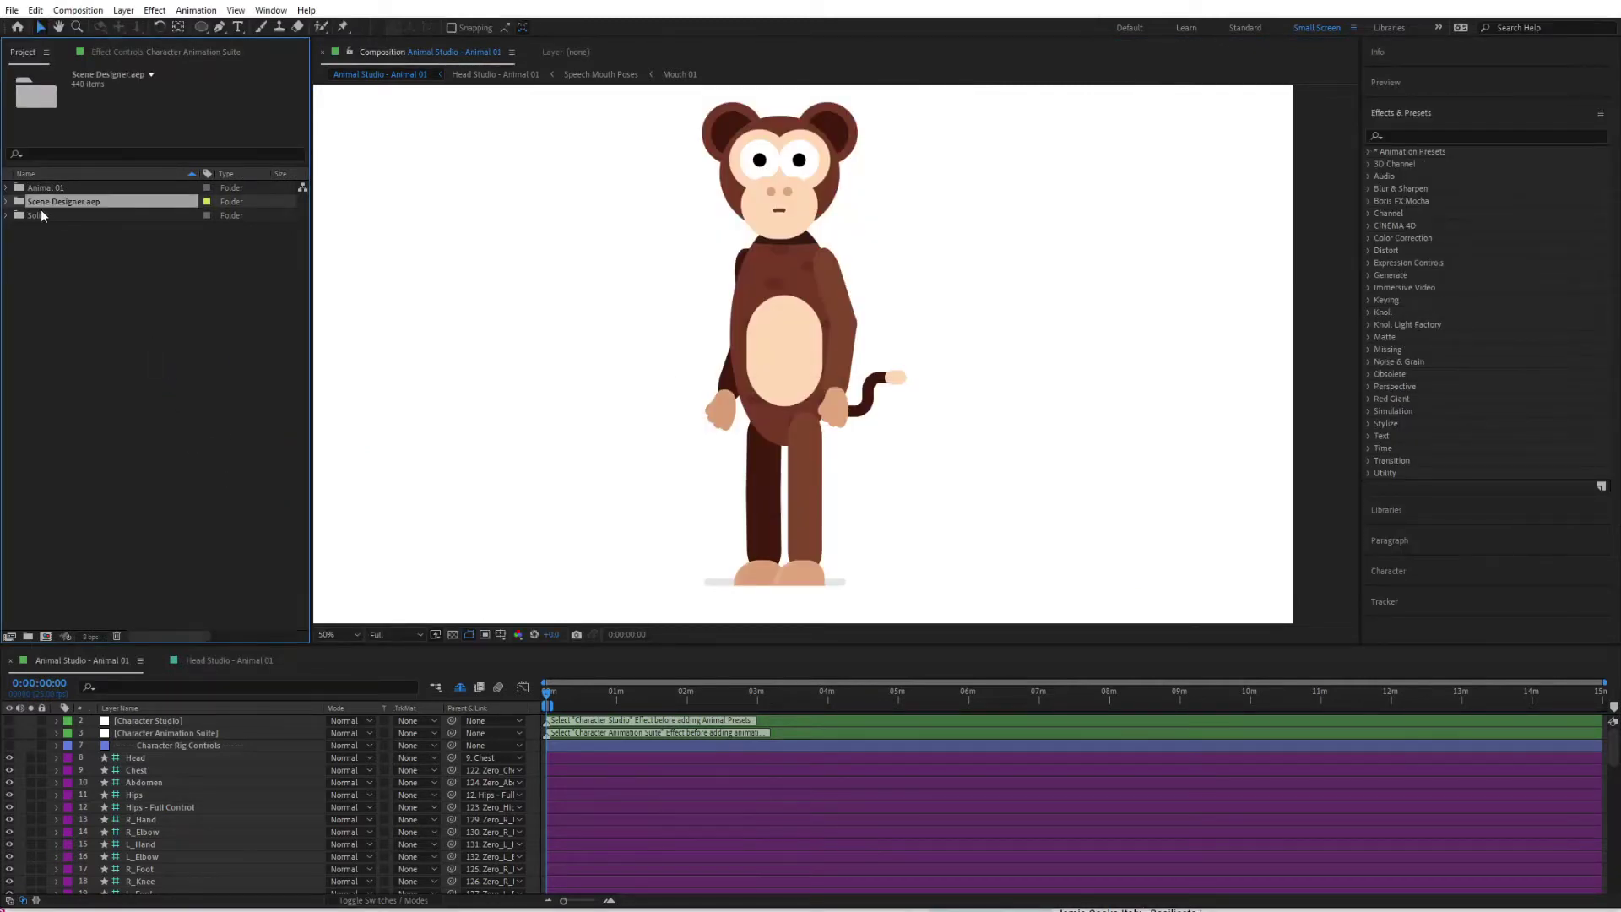
Examine the object categories in the imported Scene Designer folder's 01 - Scene Design Objects, and collapse the folders again.
click(8, 202)
click(21, 215)
click(91, 230)
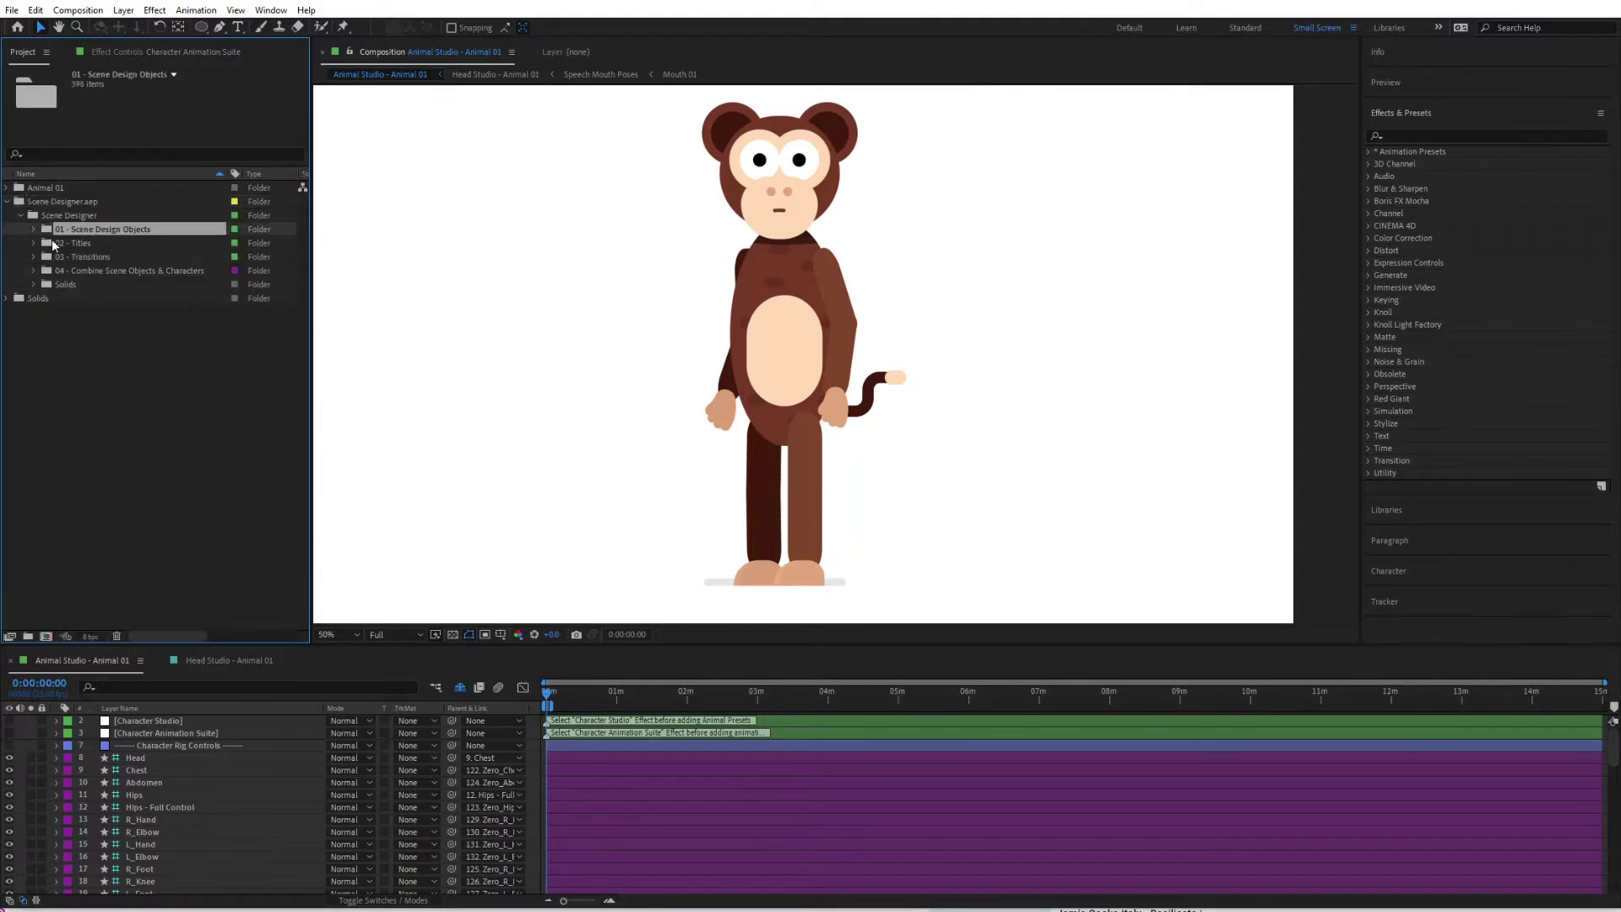
click(34, 230)
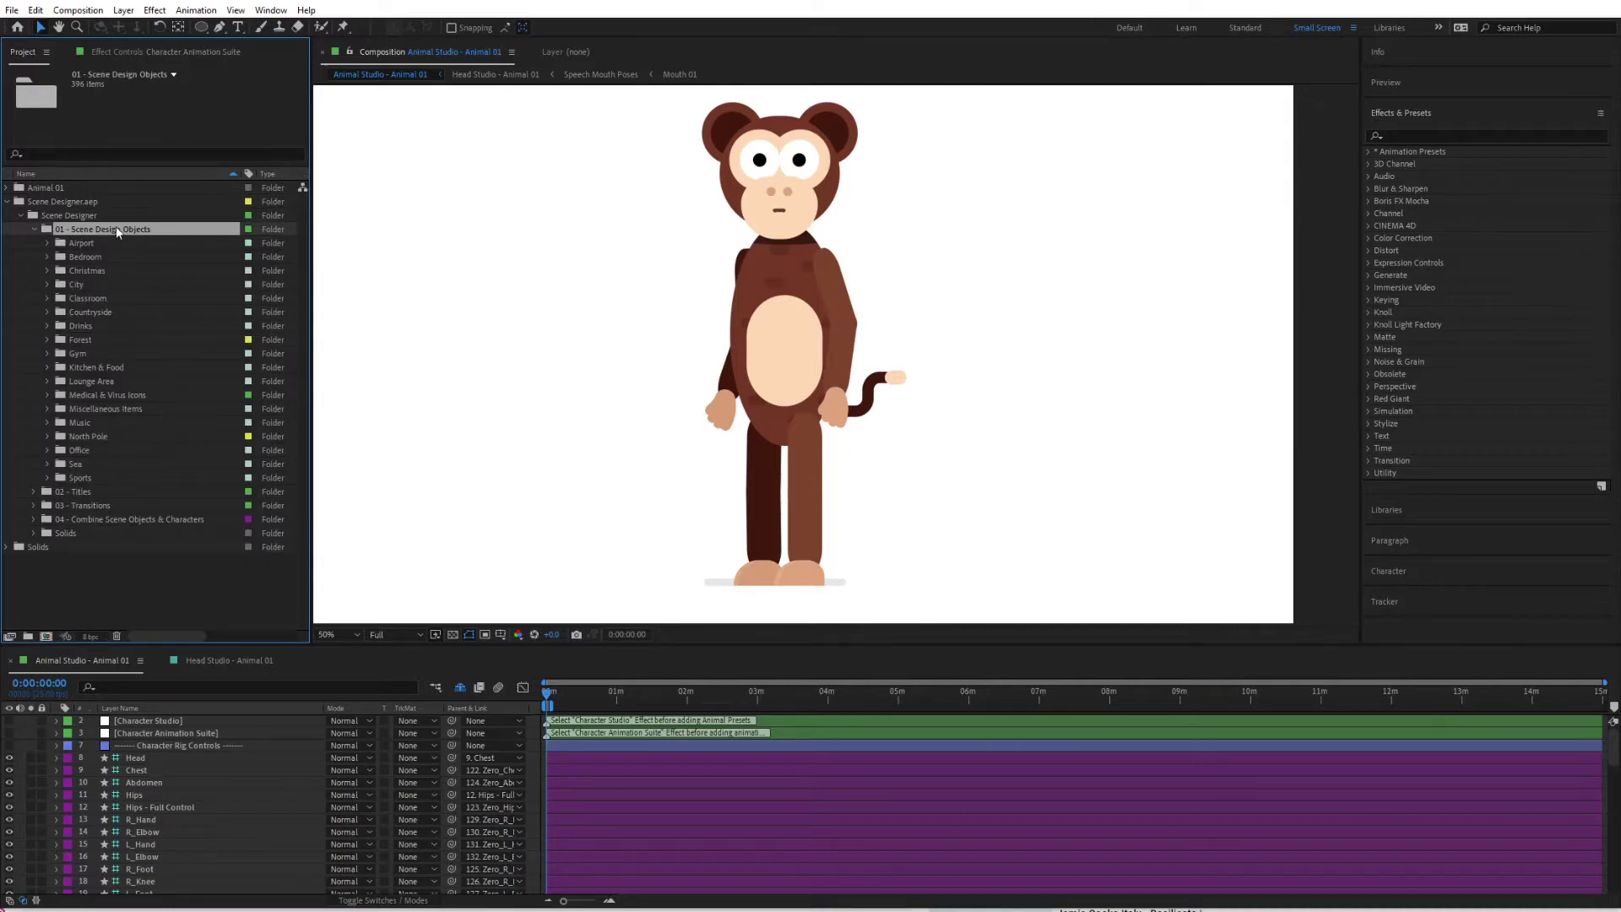
click(34, 229)
click(21, 215)
click(6, 202)
click(46, 285)
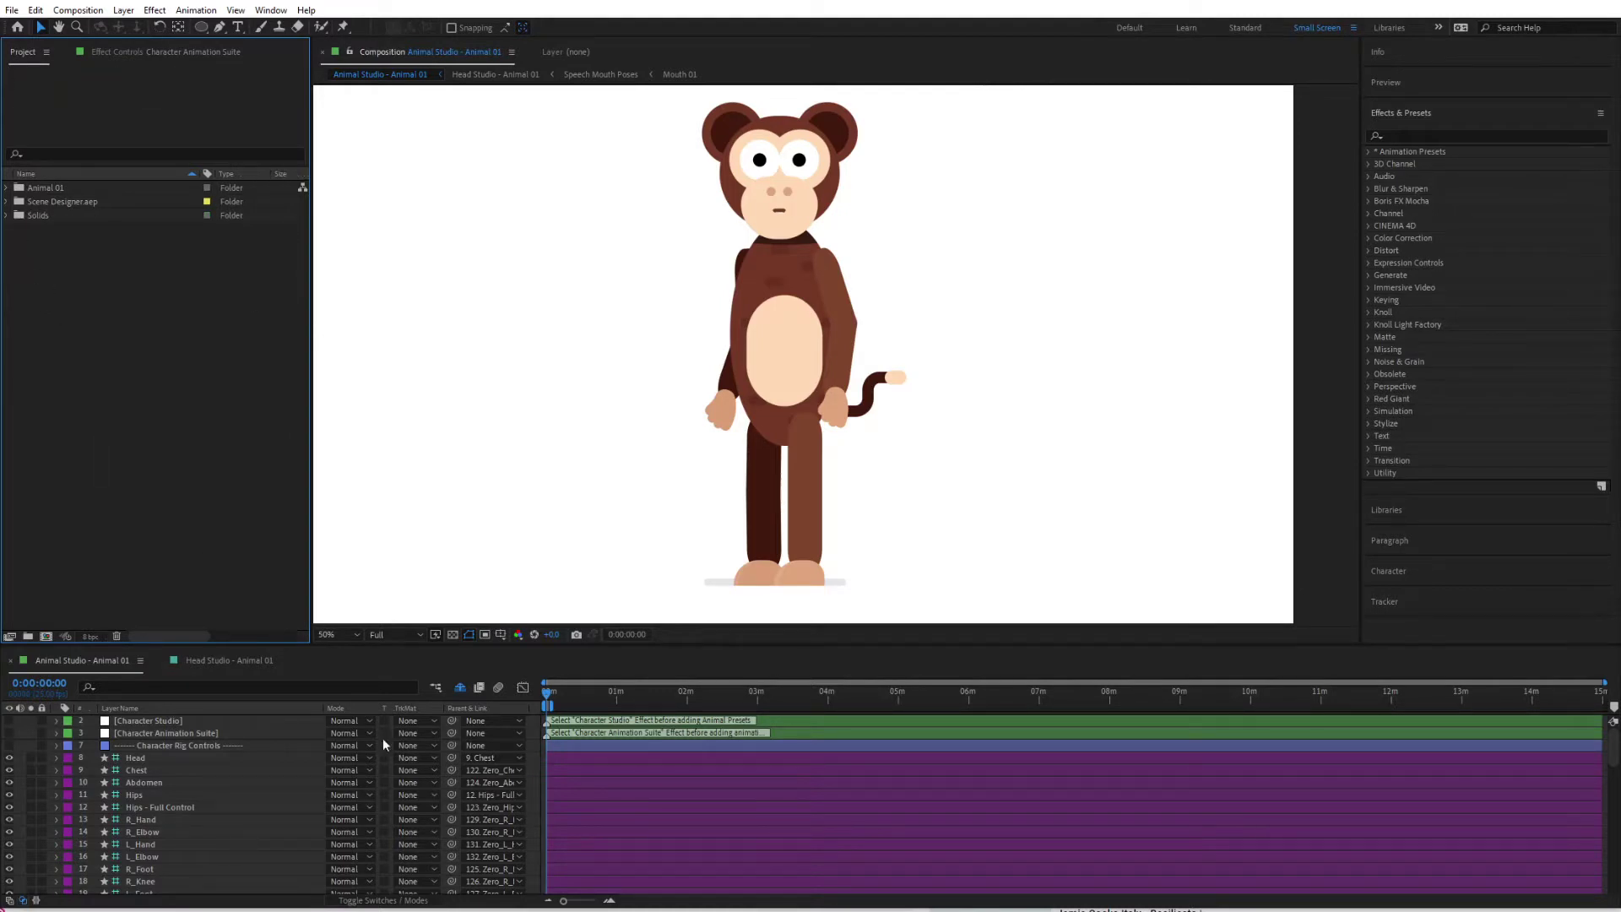
Apply the Tennis animation preset to the Character Animation Suite effect at the start of the timeline and reveal its keyframes.
click(609, 901)
click(609, 901)
click(609, 901)
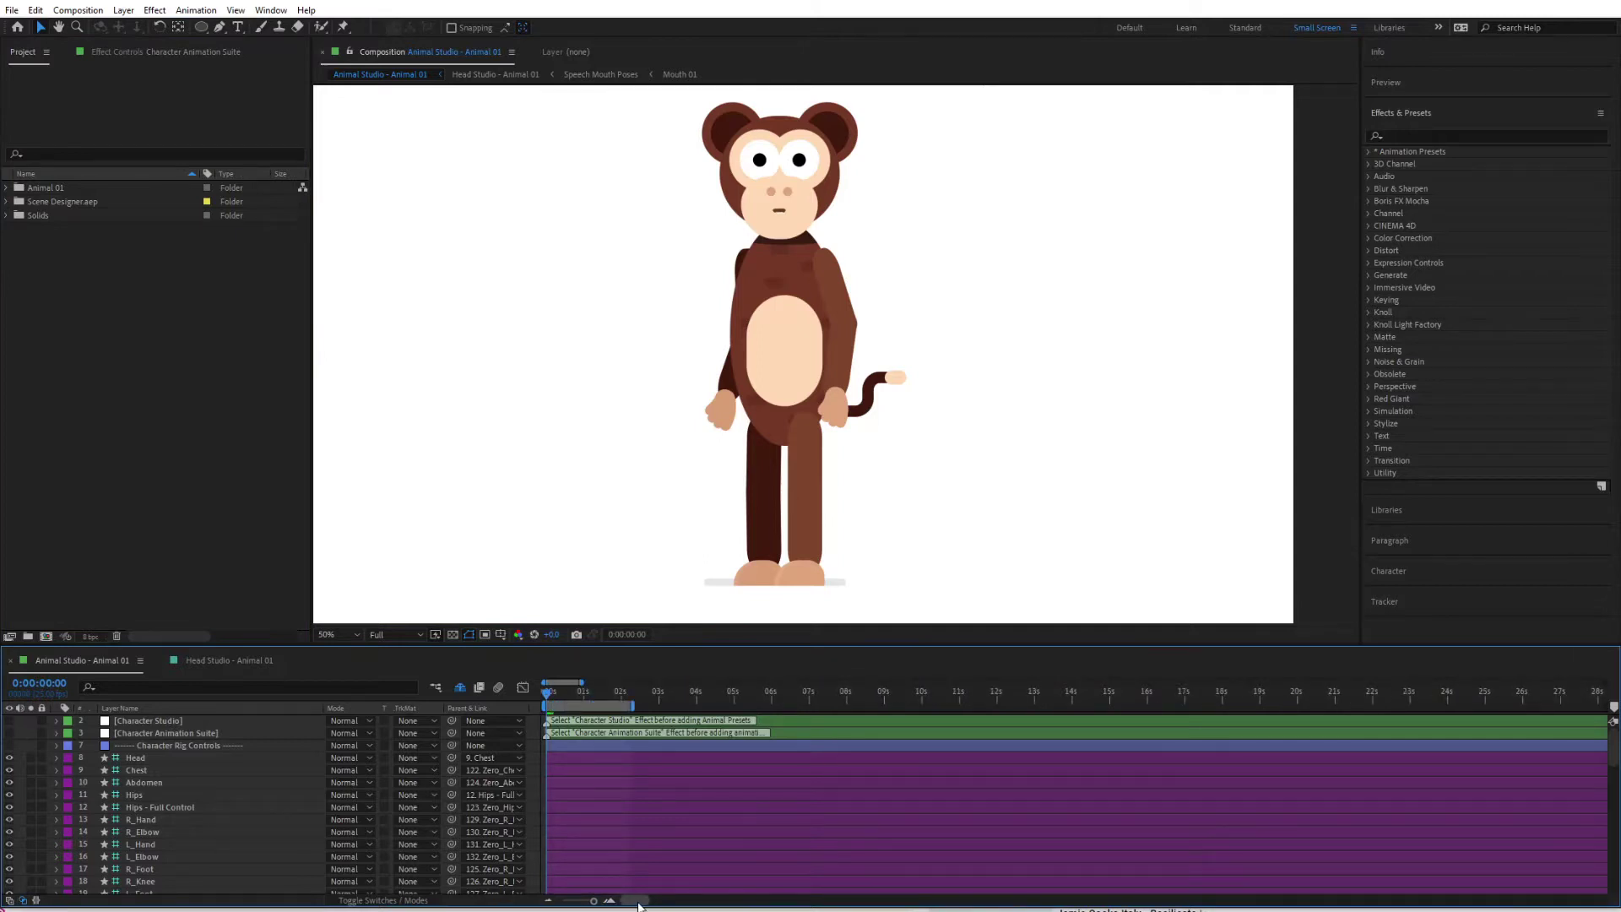
click(154, 730)
click(127, 52)
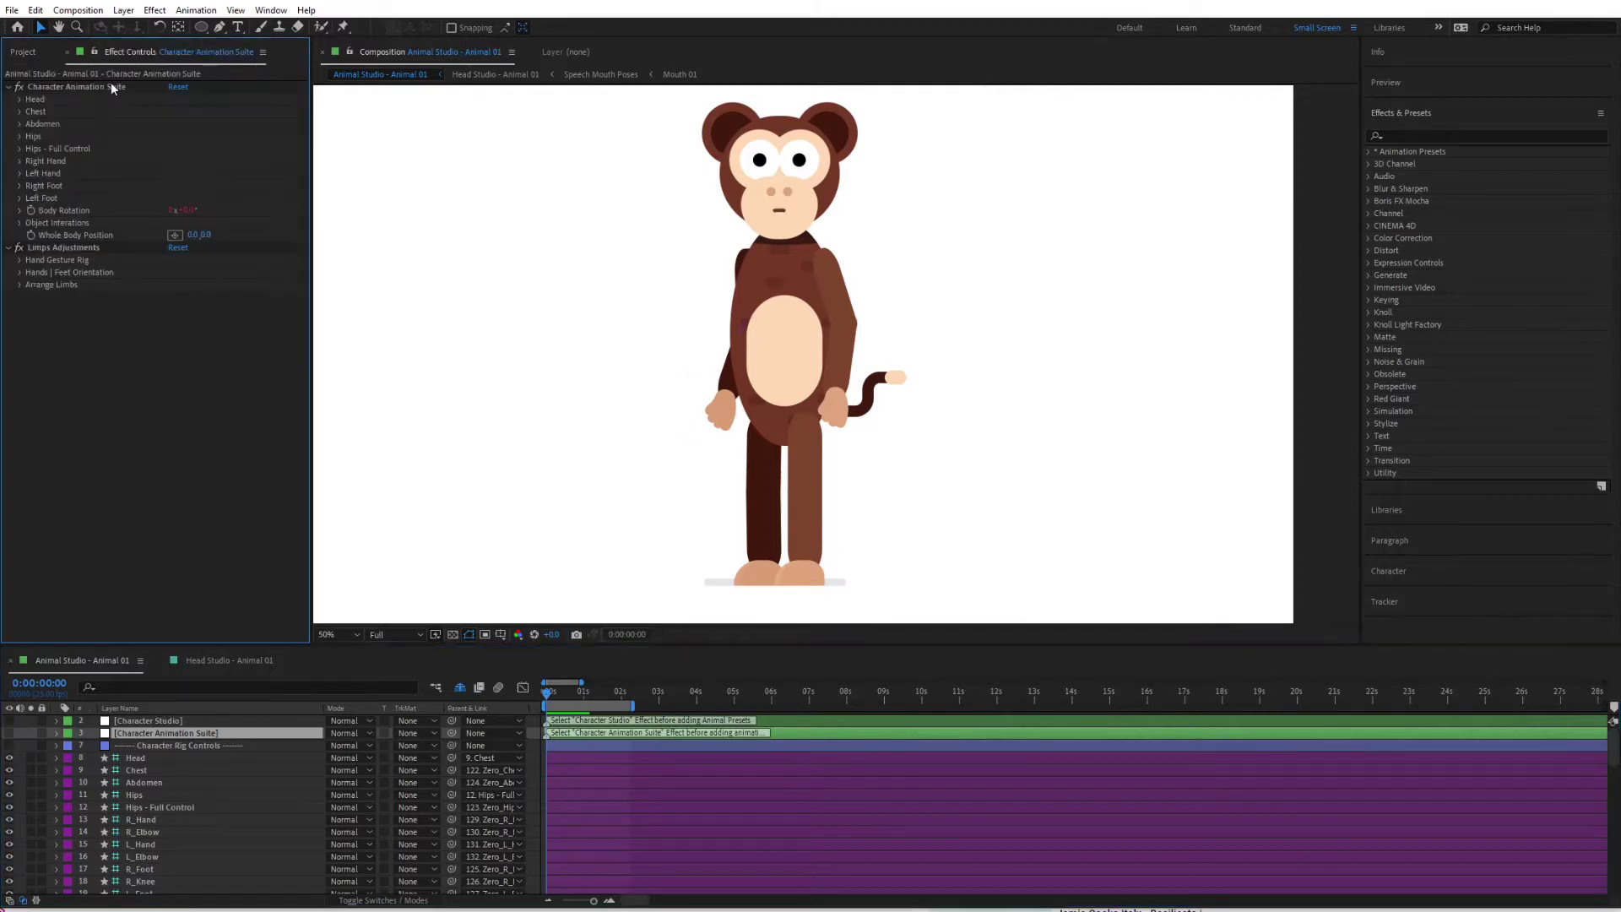
click(89, 85)
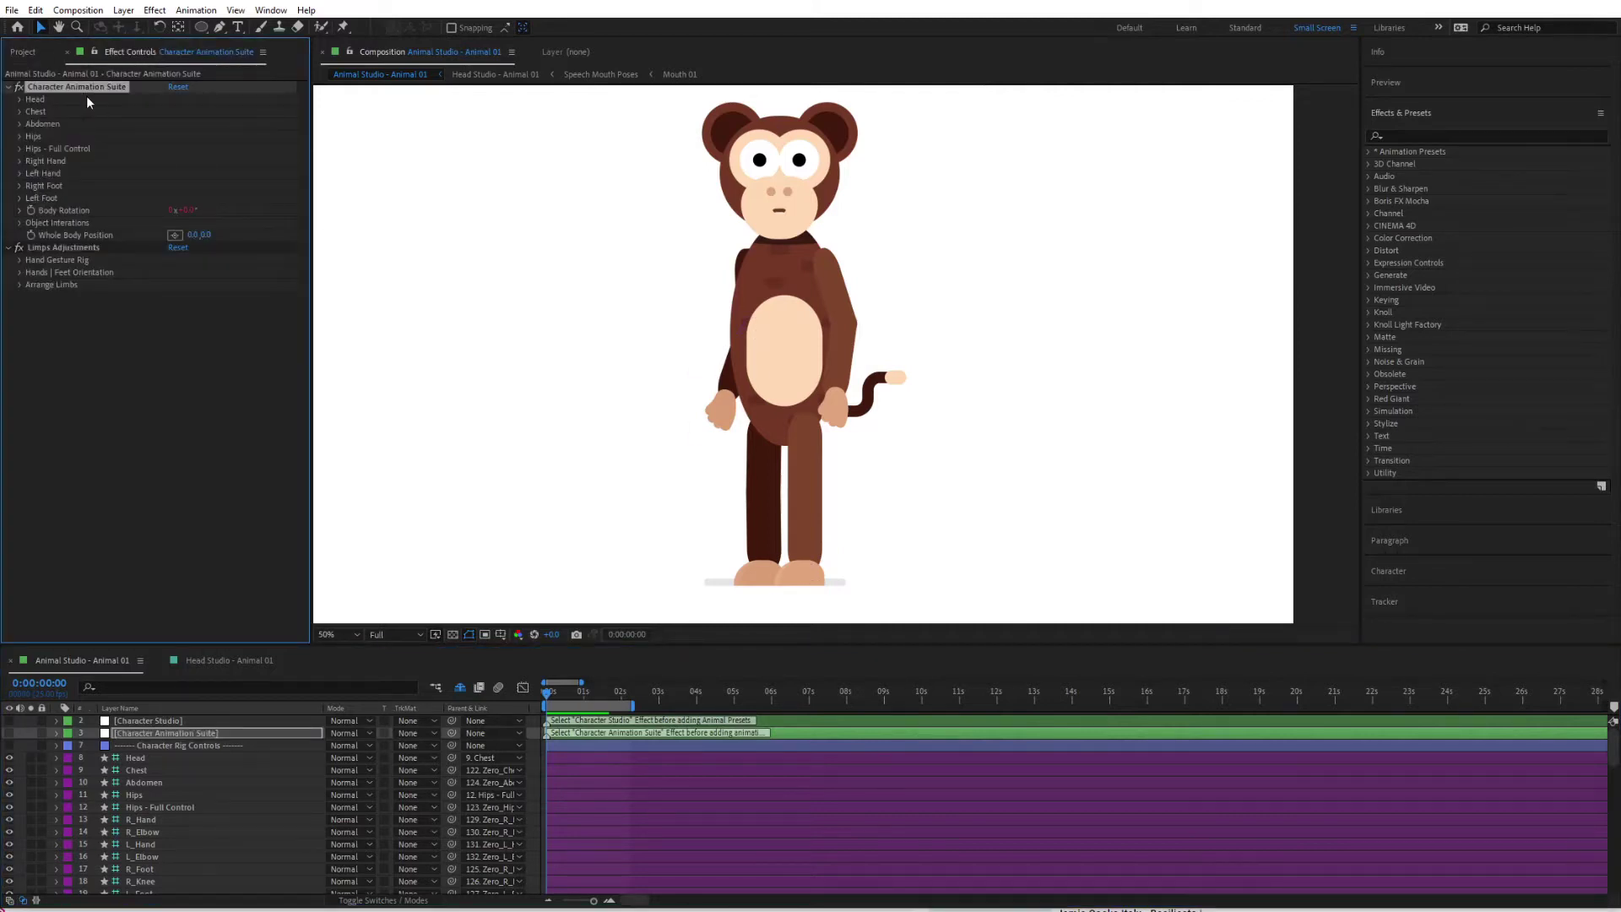
click(1422, 137)
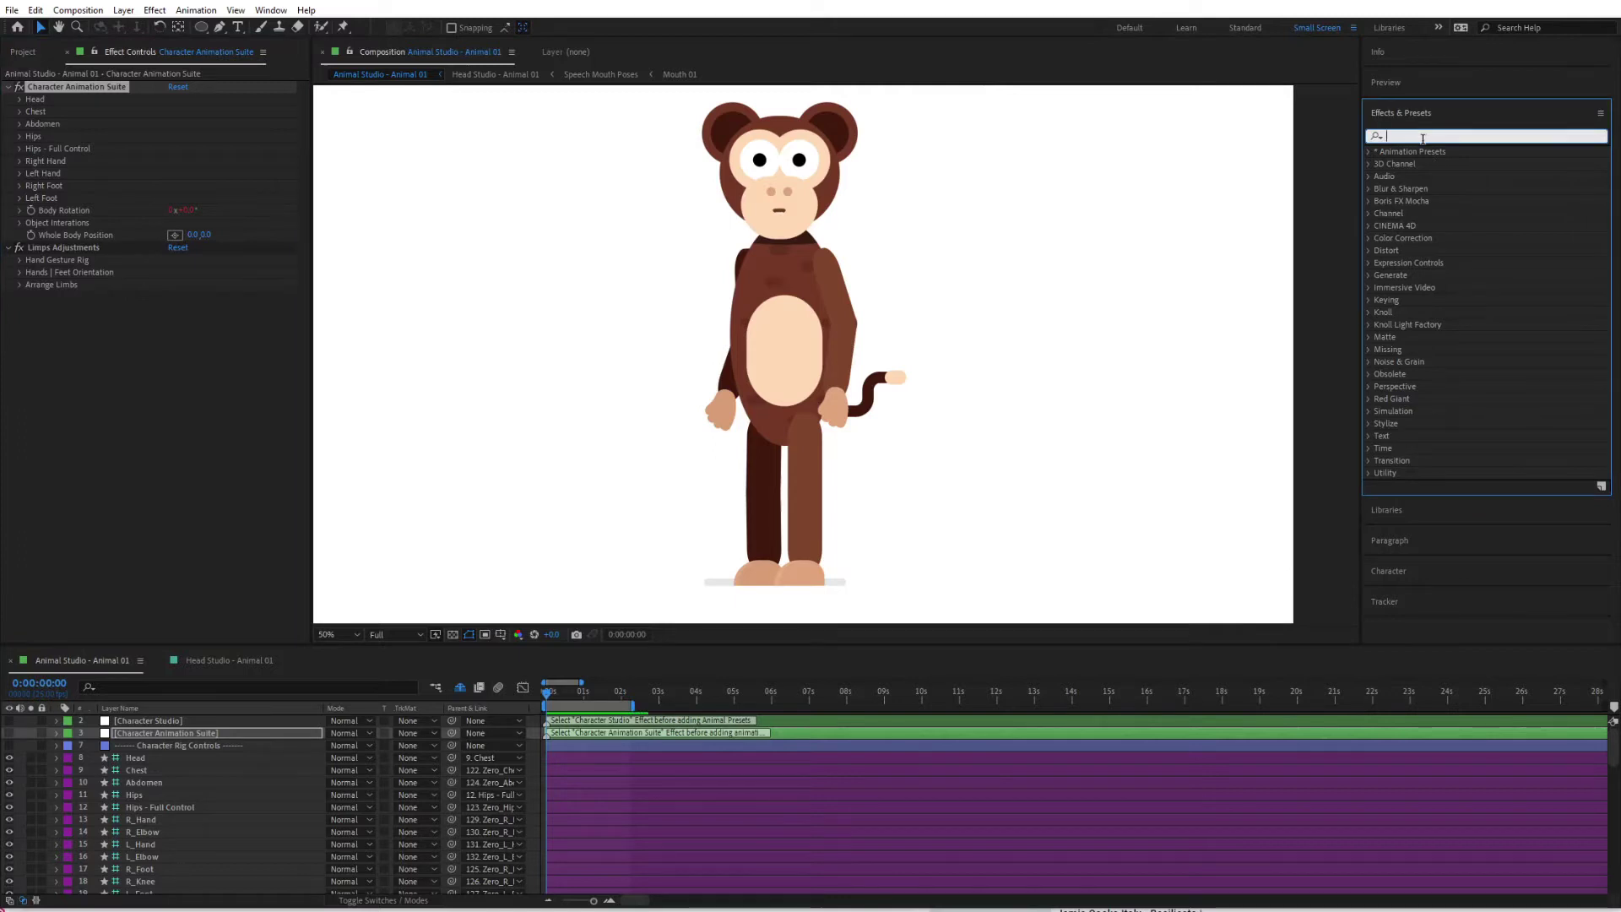
text(tenn)
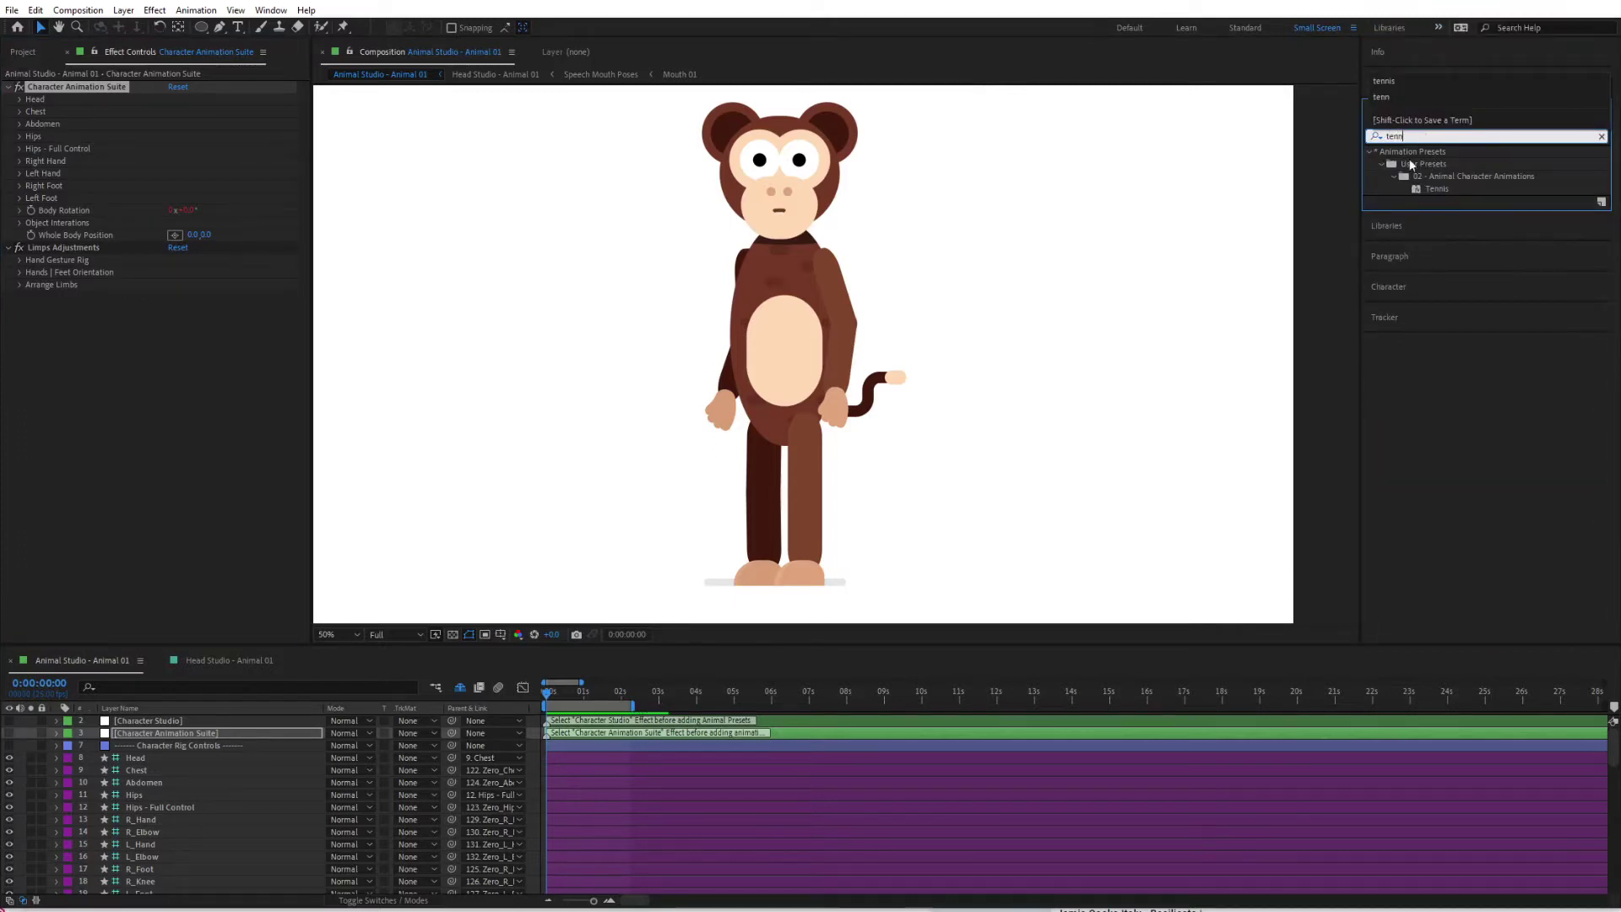
click(1437, 189)
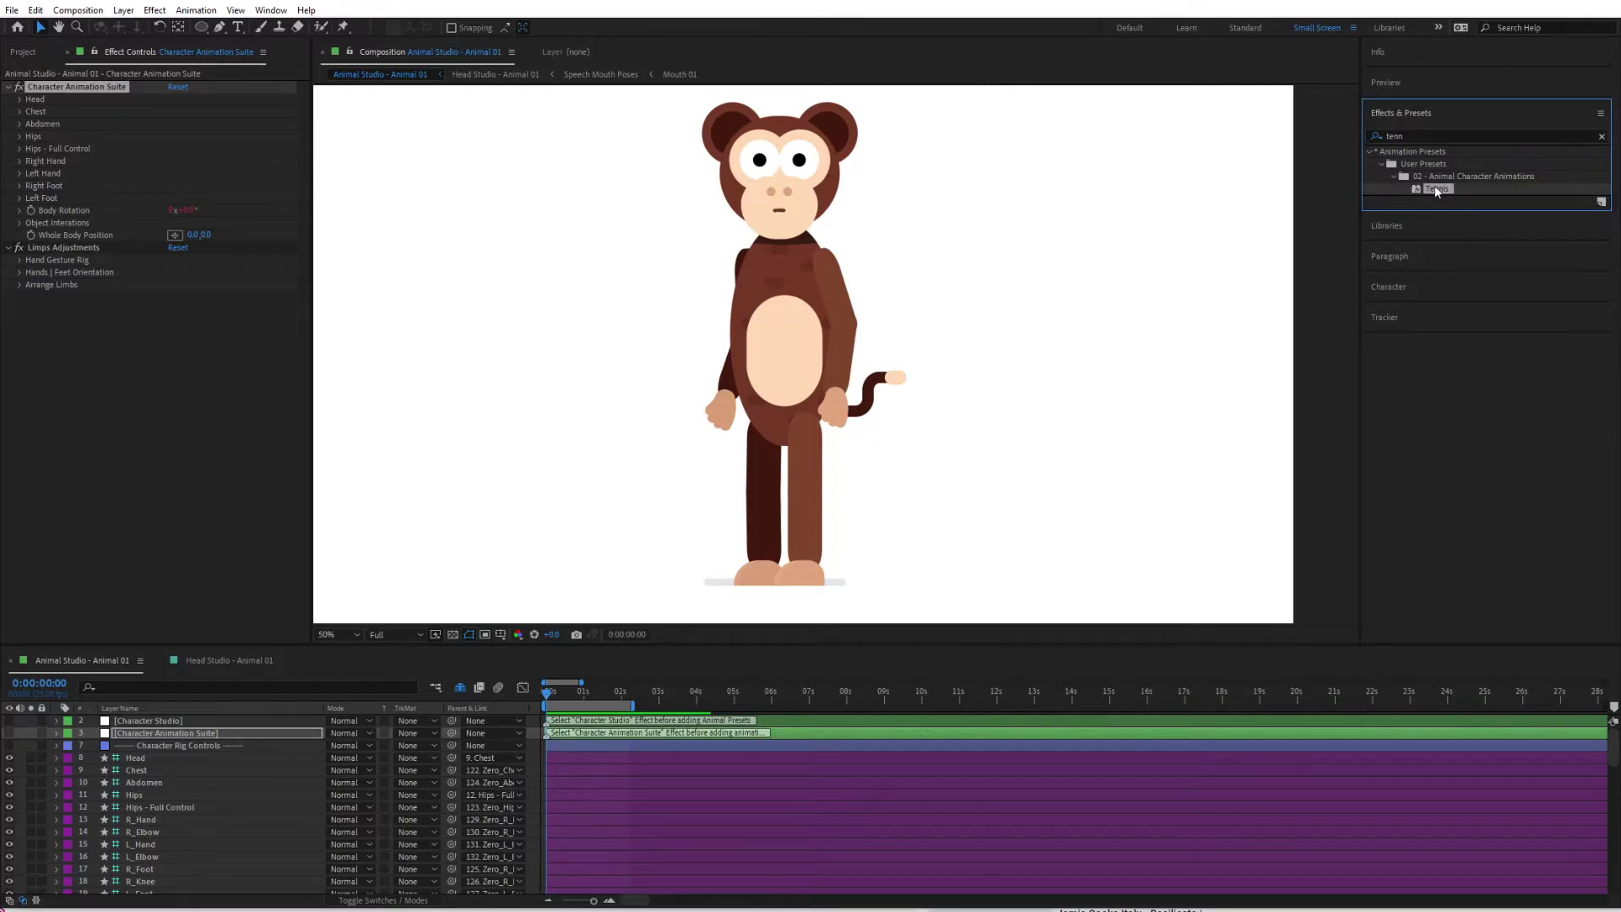
double_click(1435, 188)
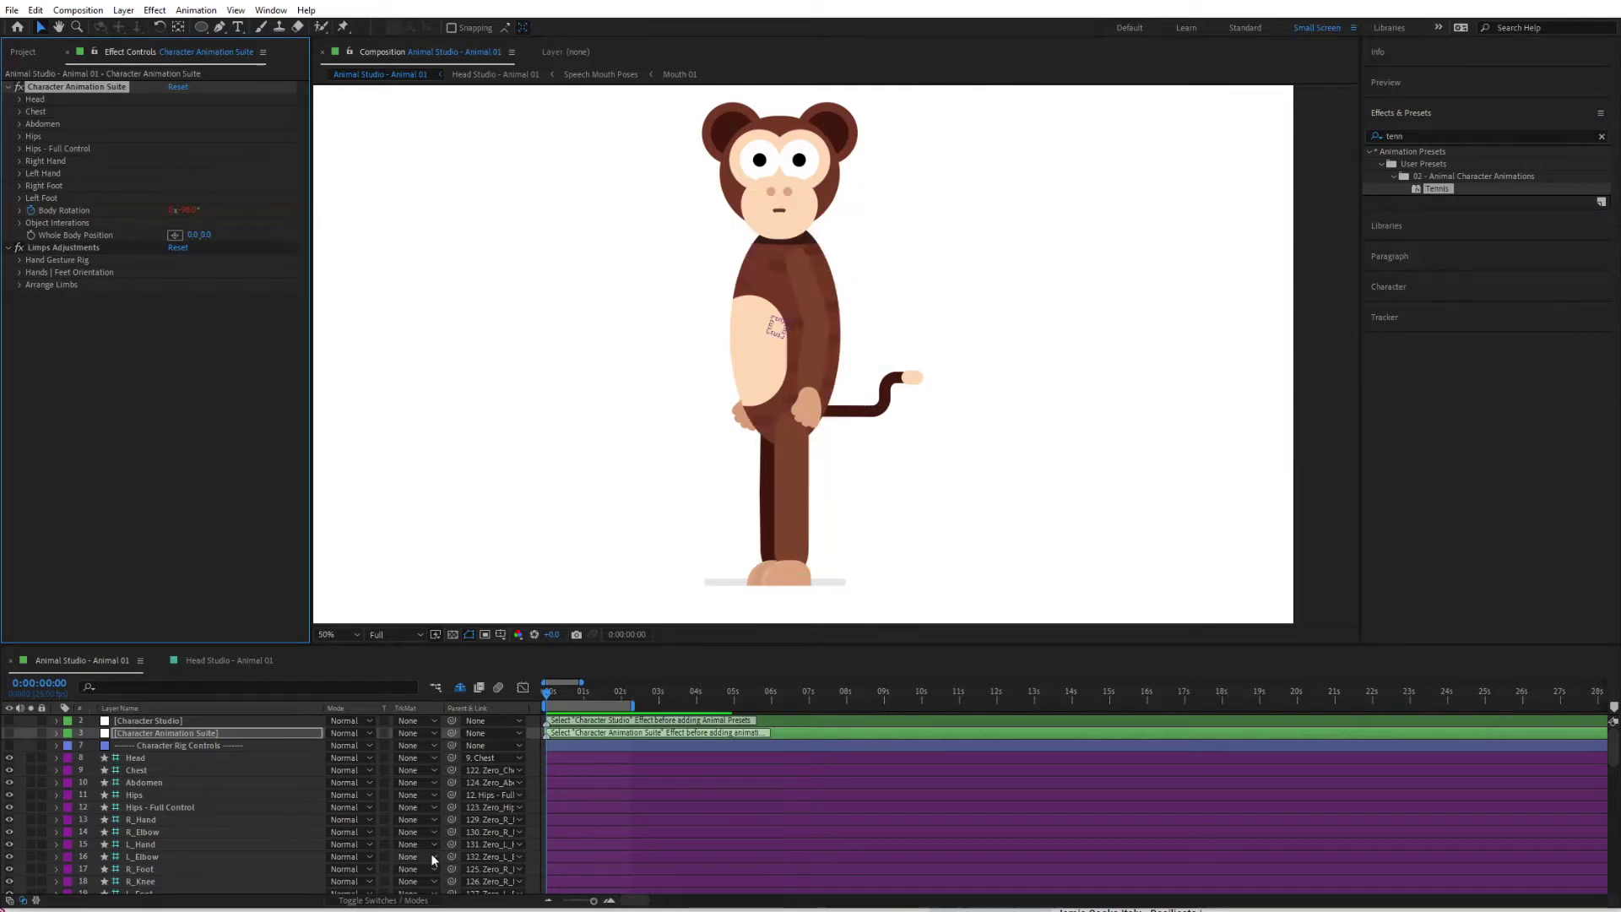
key(u)
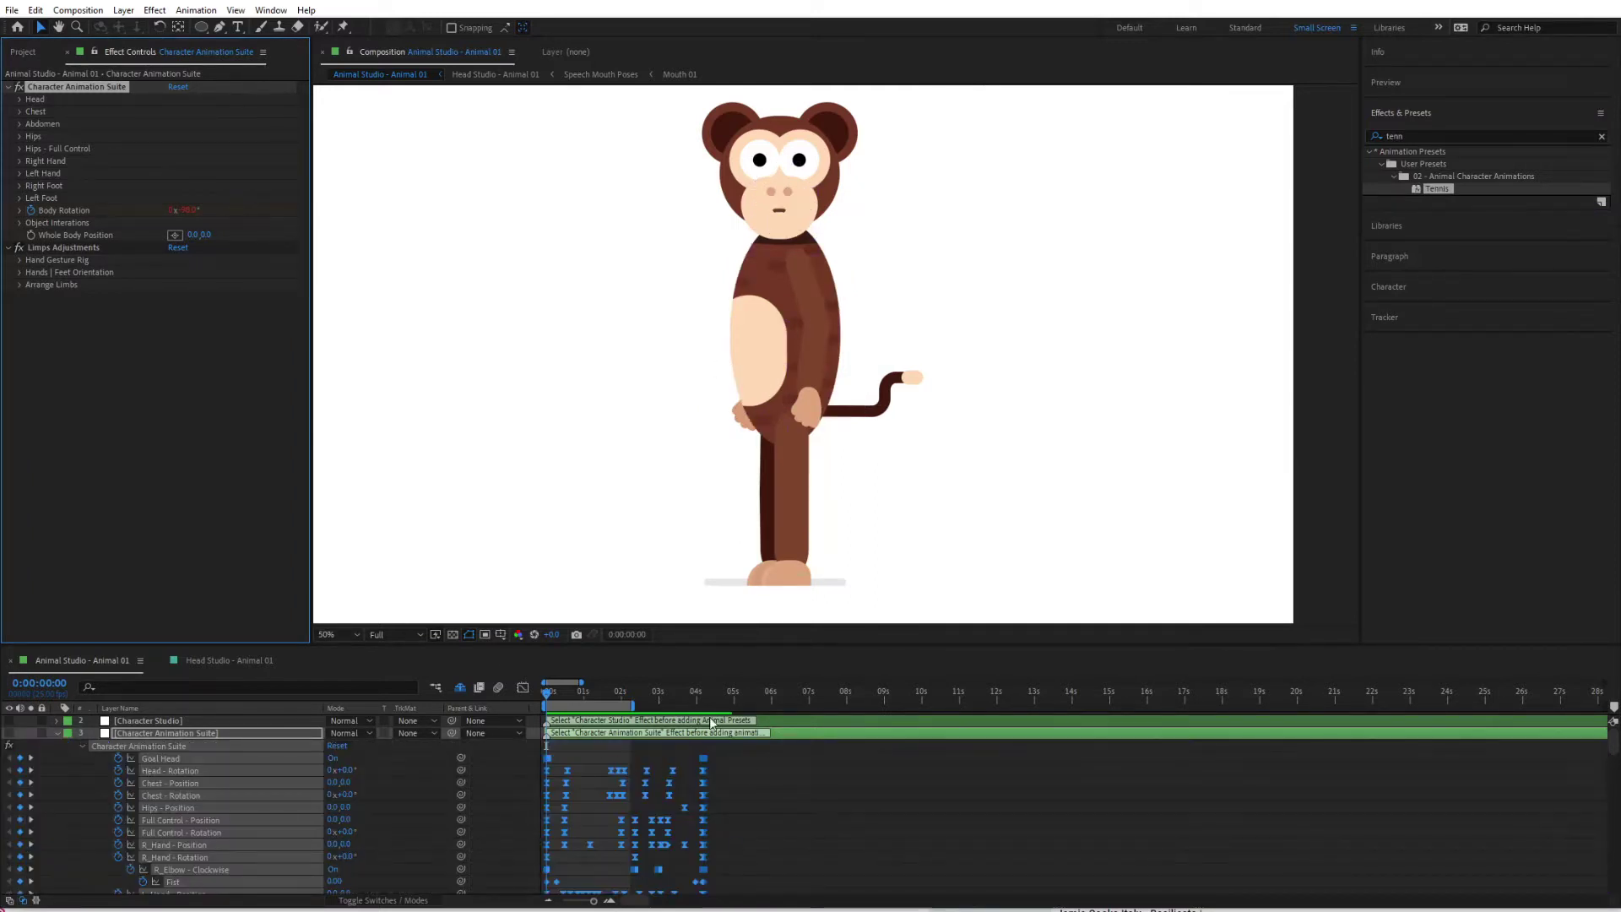
Extend the work area end just past the last Tennis keyframes and preview the animation, leaving the playhead at 0:00:00:20.
drag(633, 715, 715, 715)
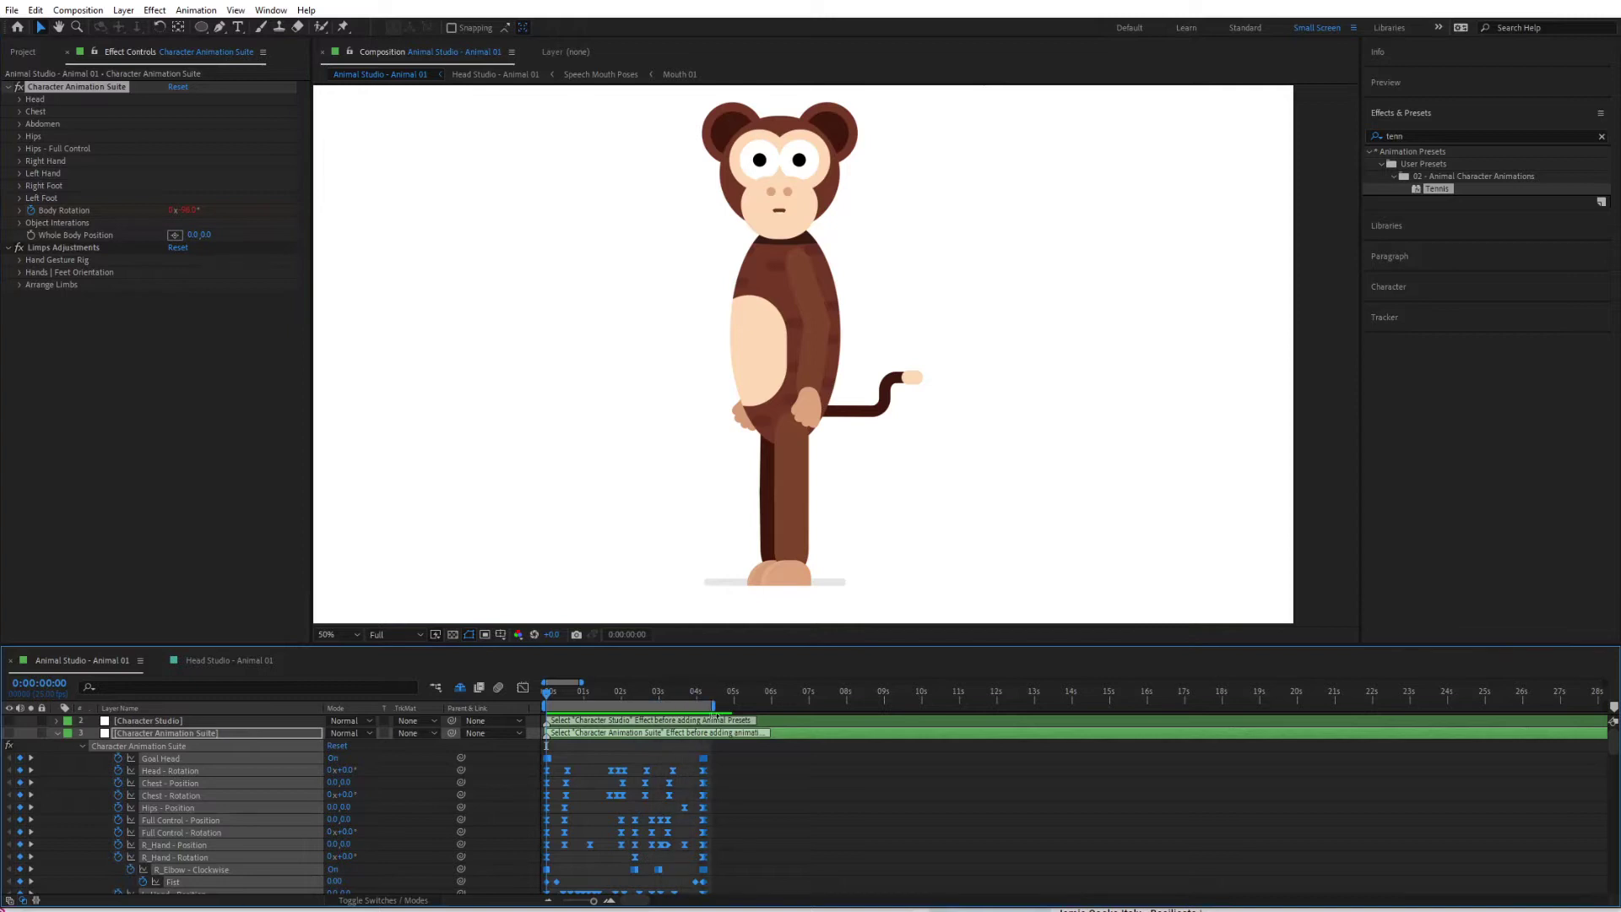
click(699, 696)
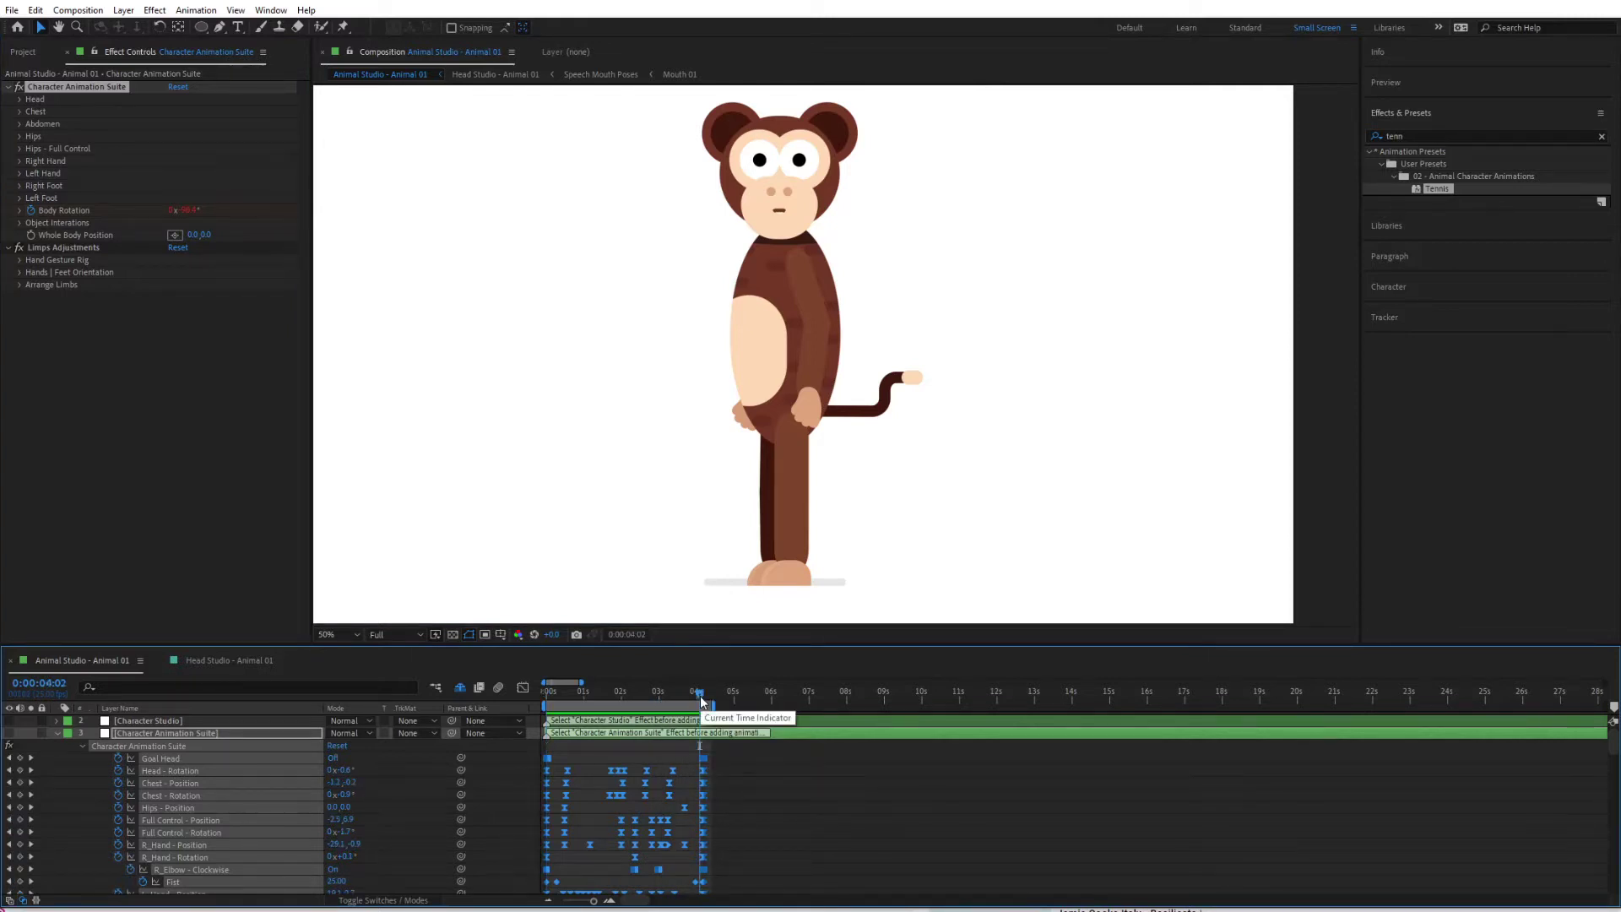
key(space)
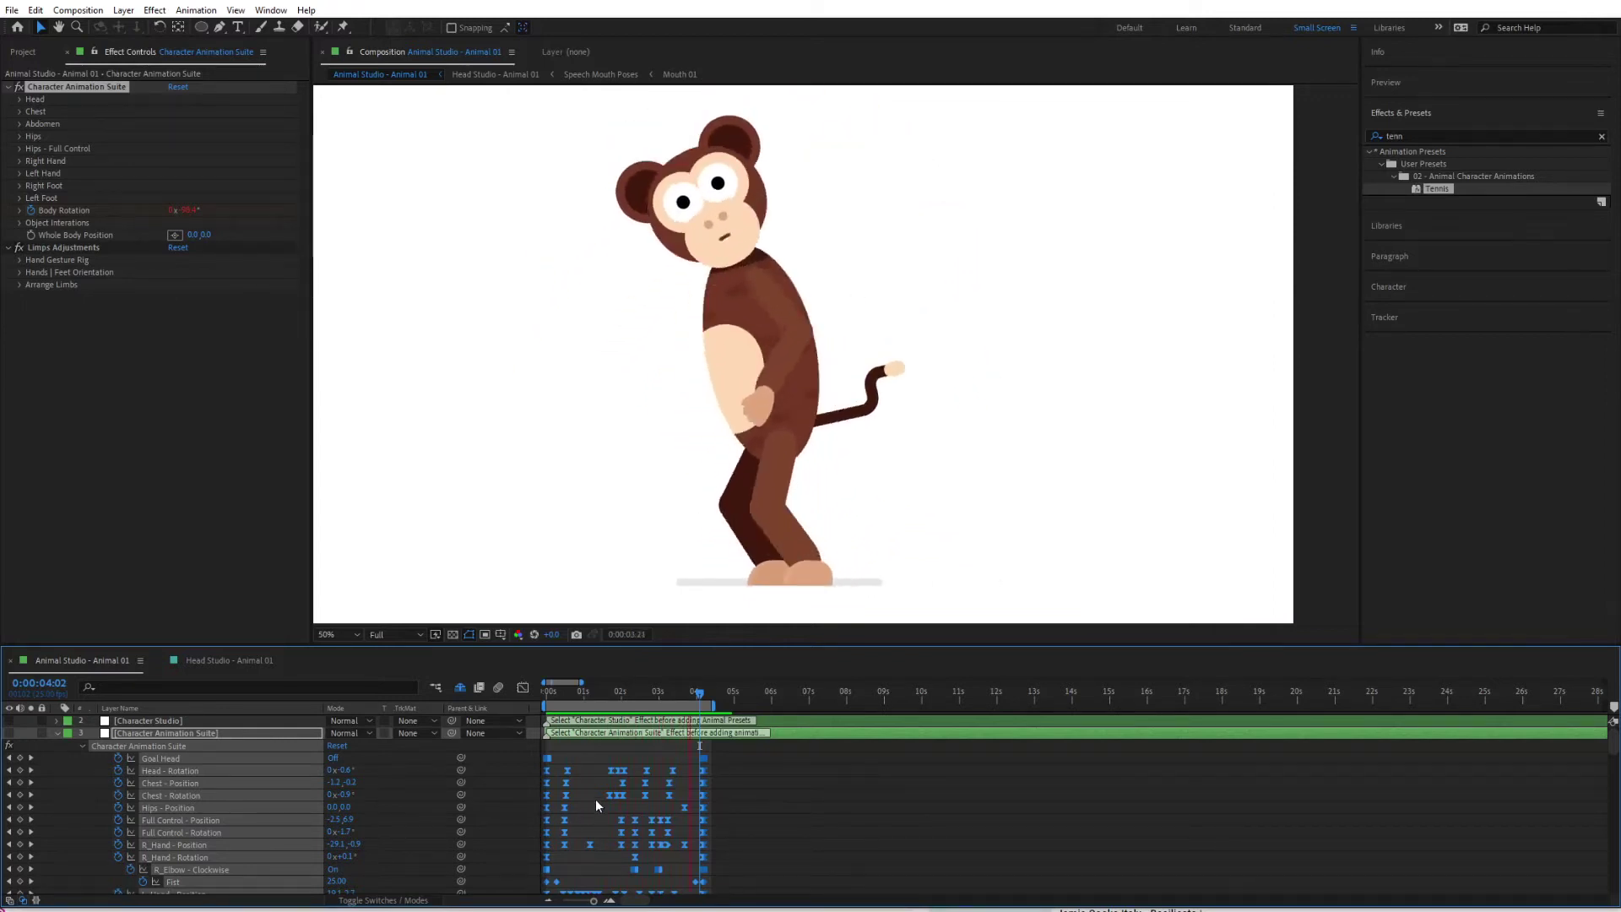
click(576, 693)
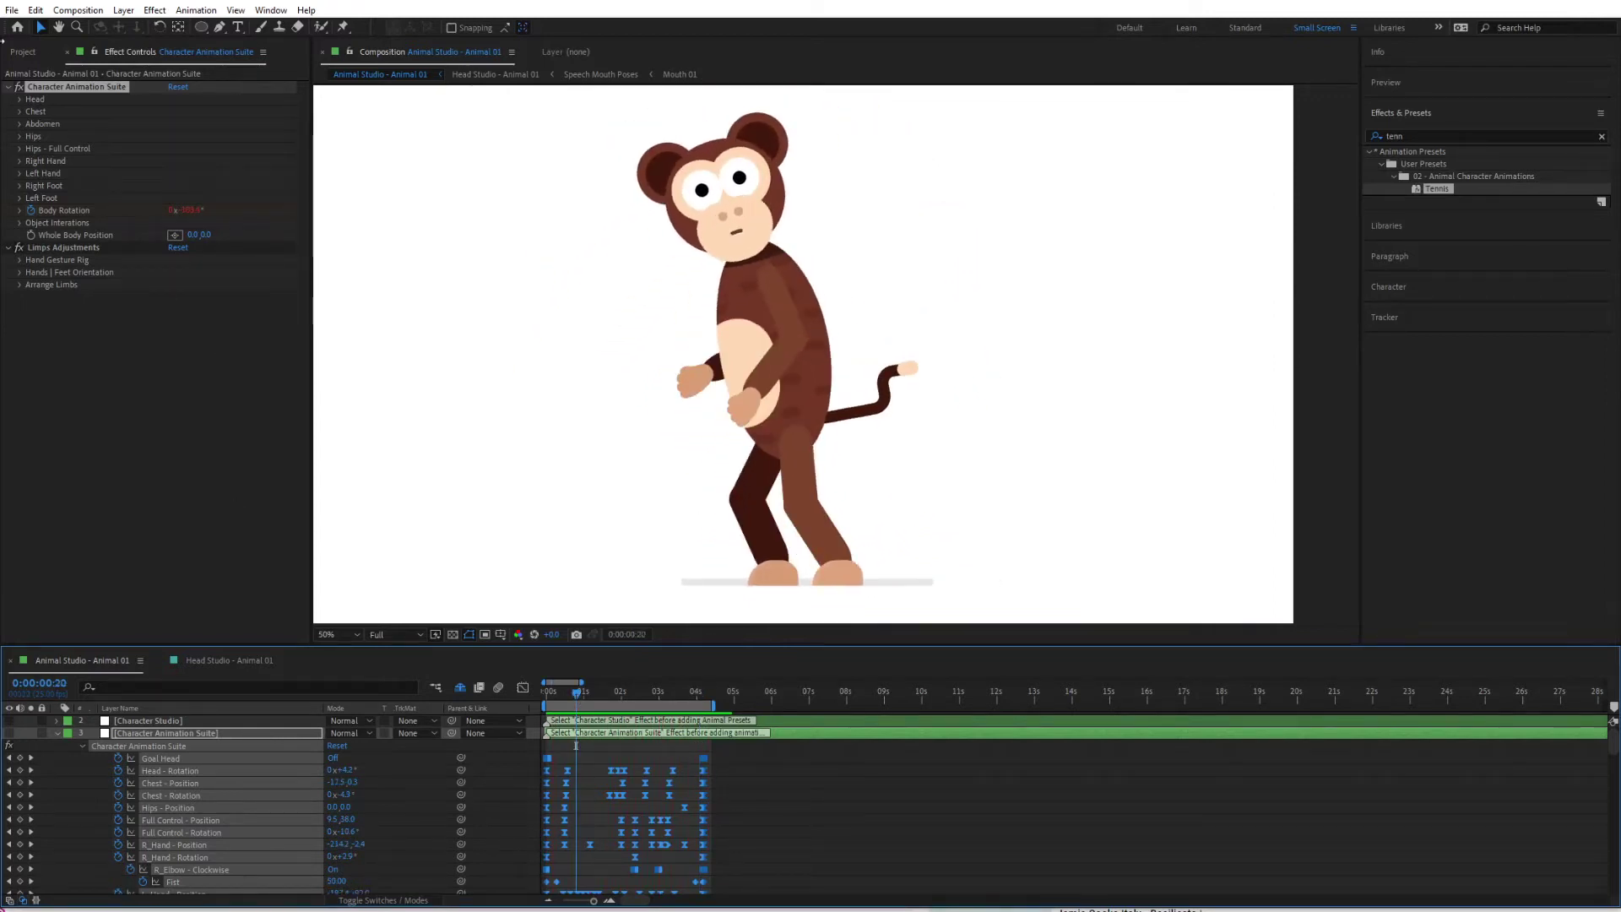
Search the project for "ball" and add Ball 02 above the Character Animation Suite layer, shifting it toward the character's outstretched hand.
click(24, 52)
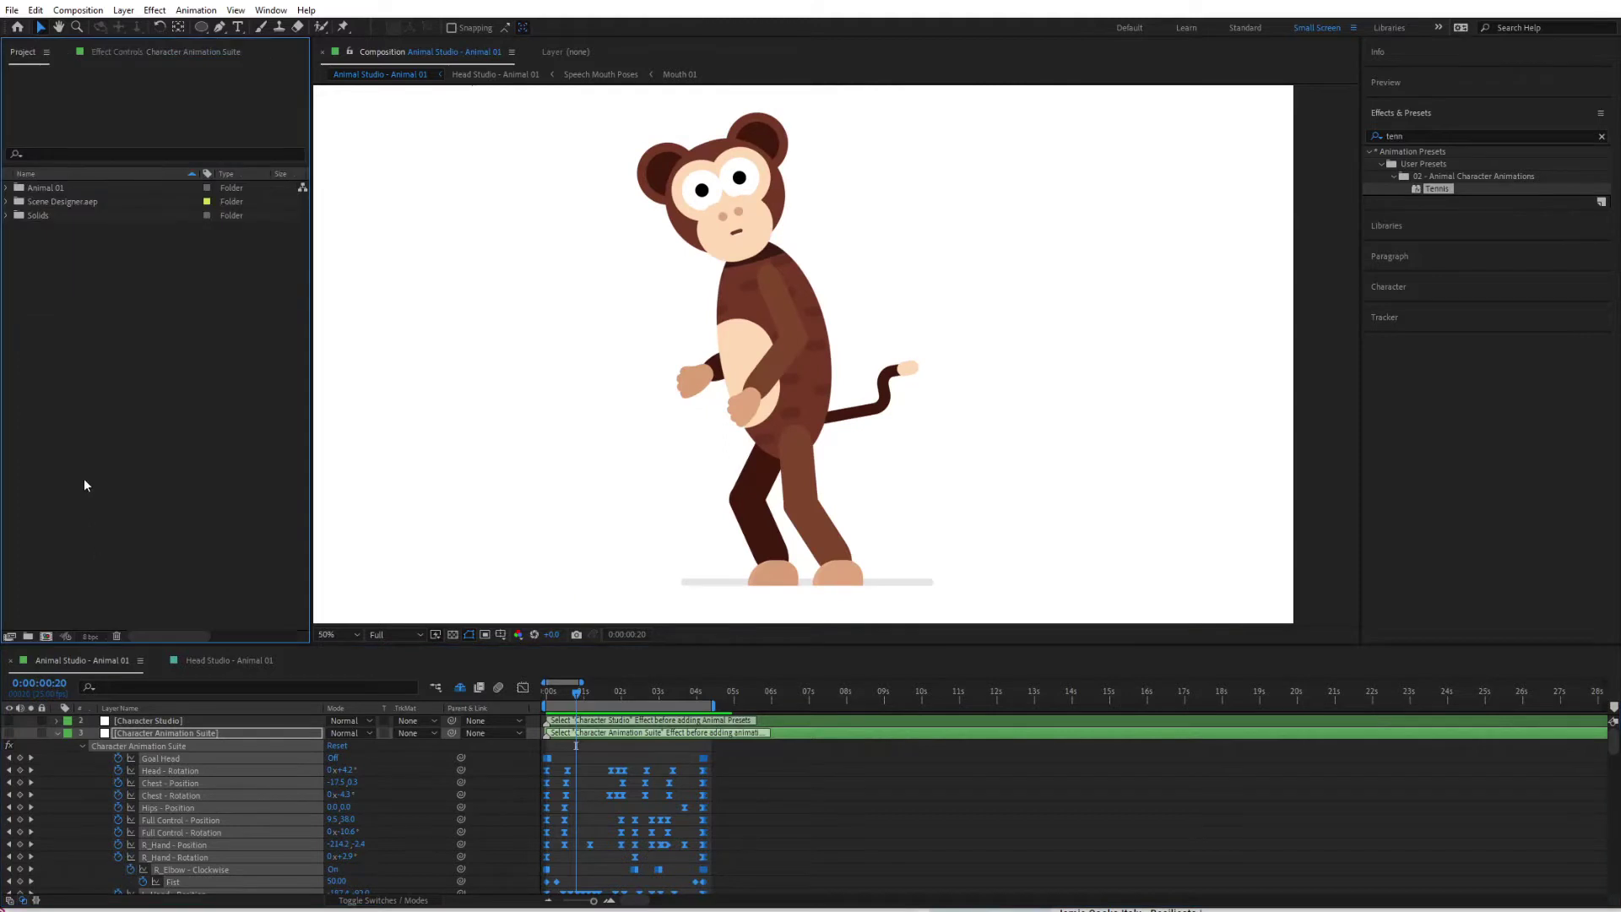
click(47, 156)
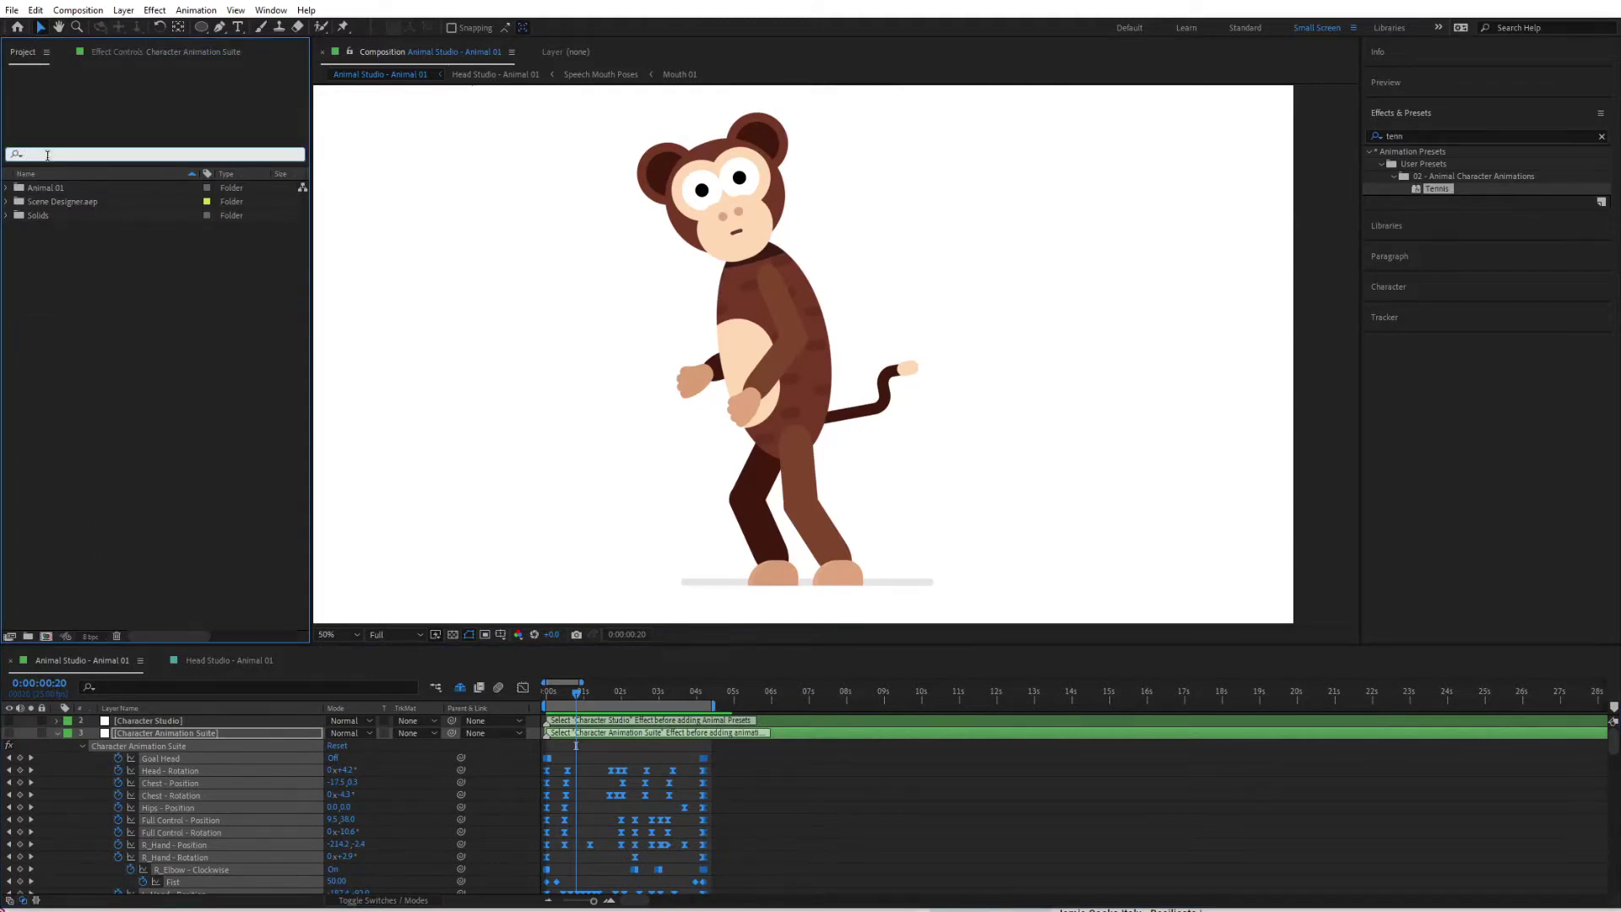
text(ball)
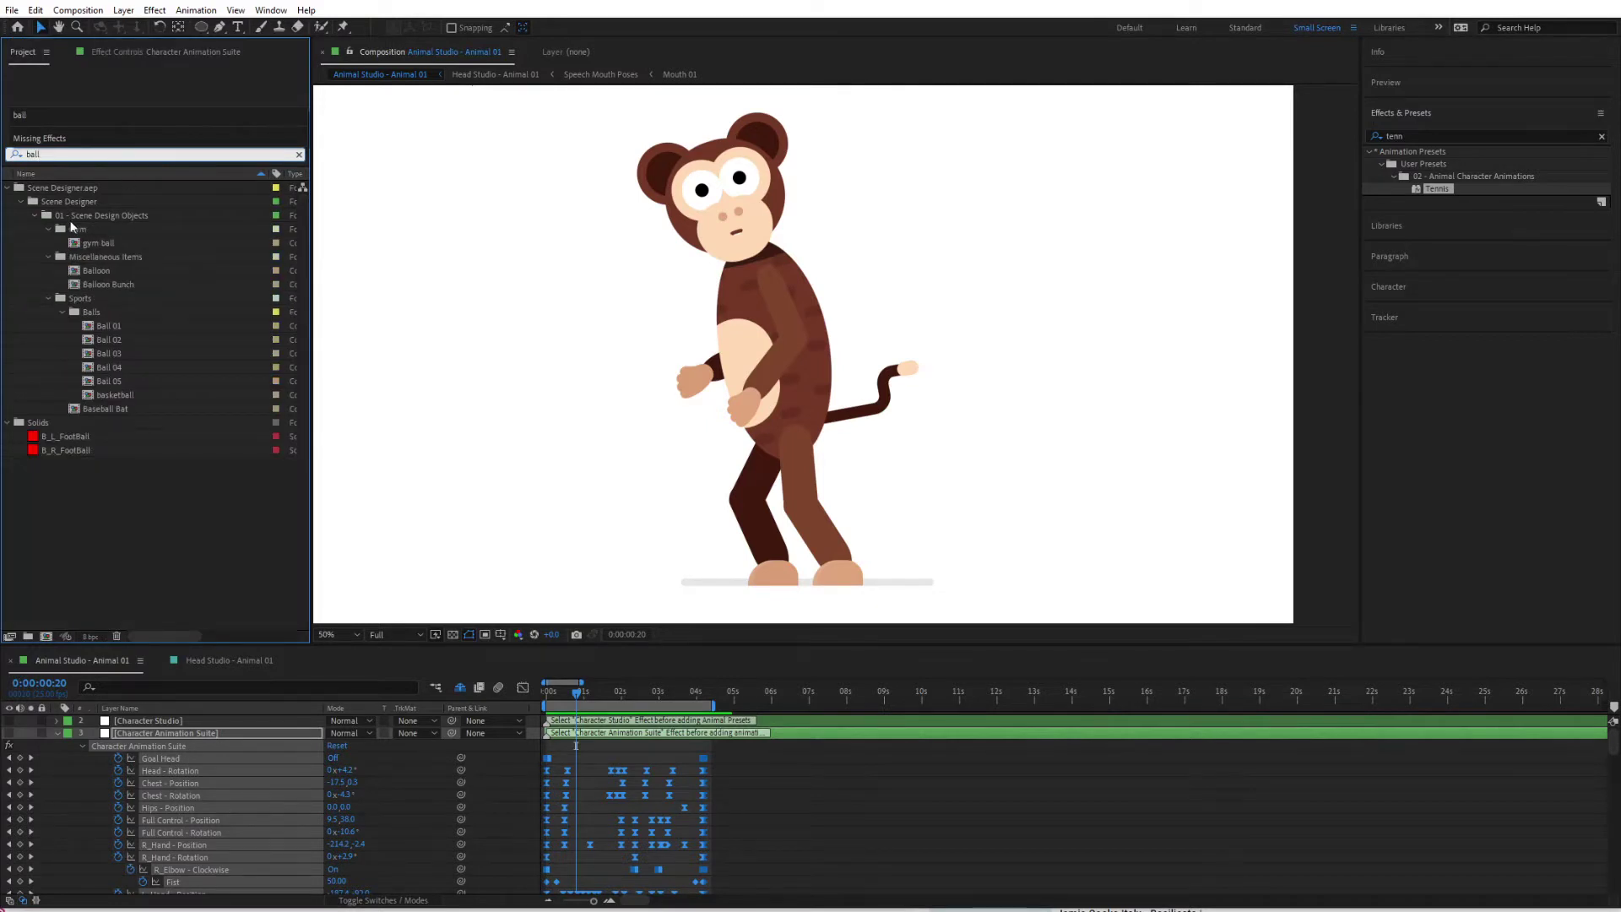
click(110, 327)
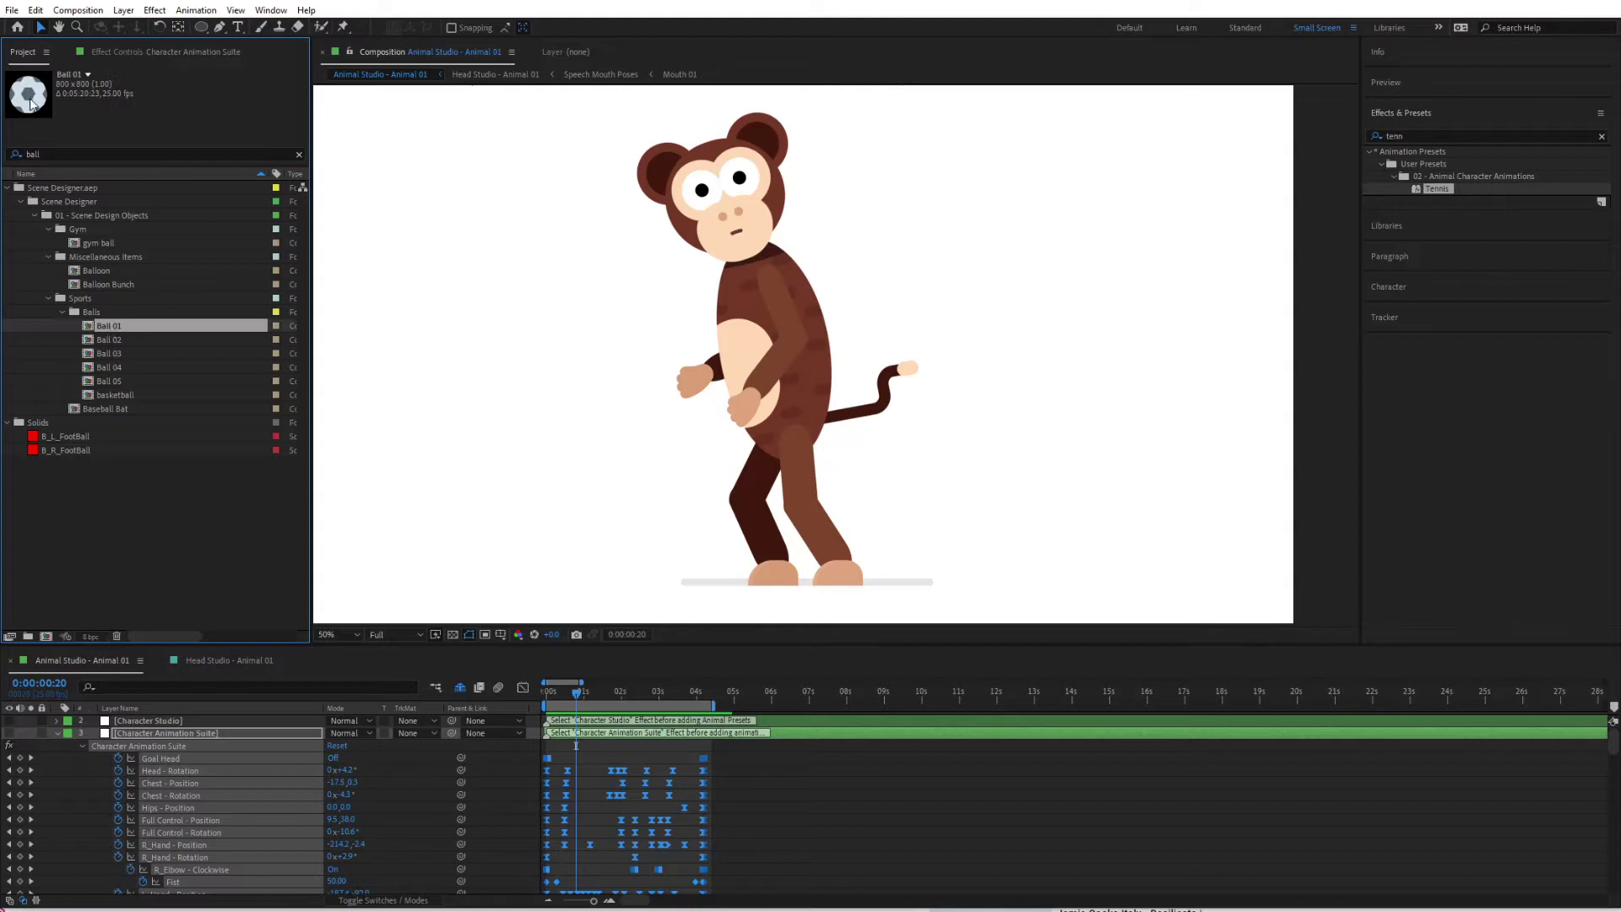
click(108, 341)
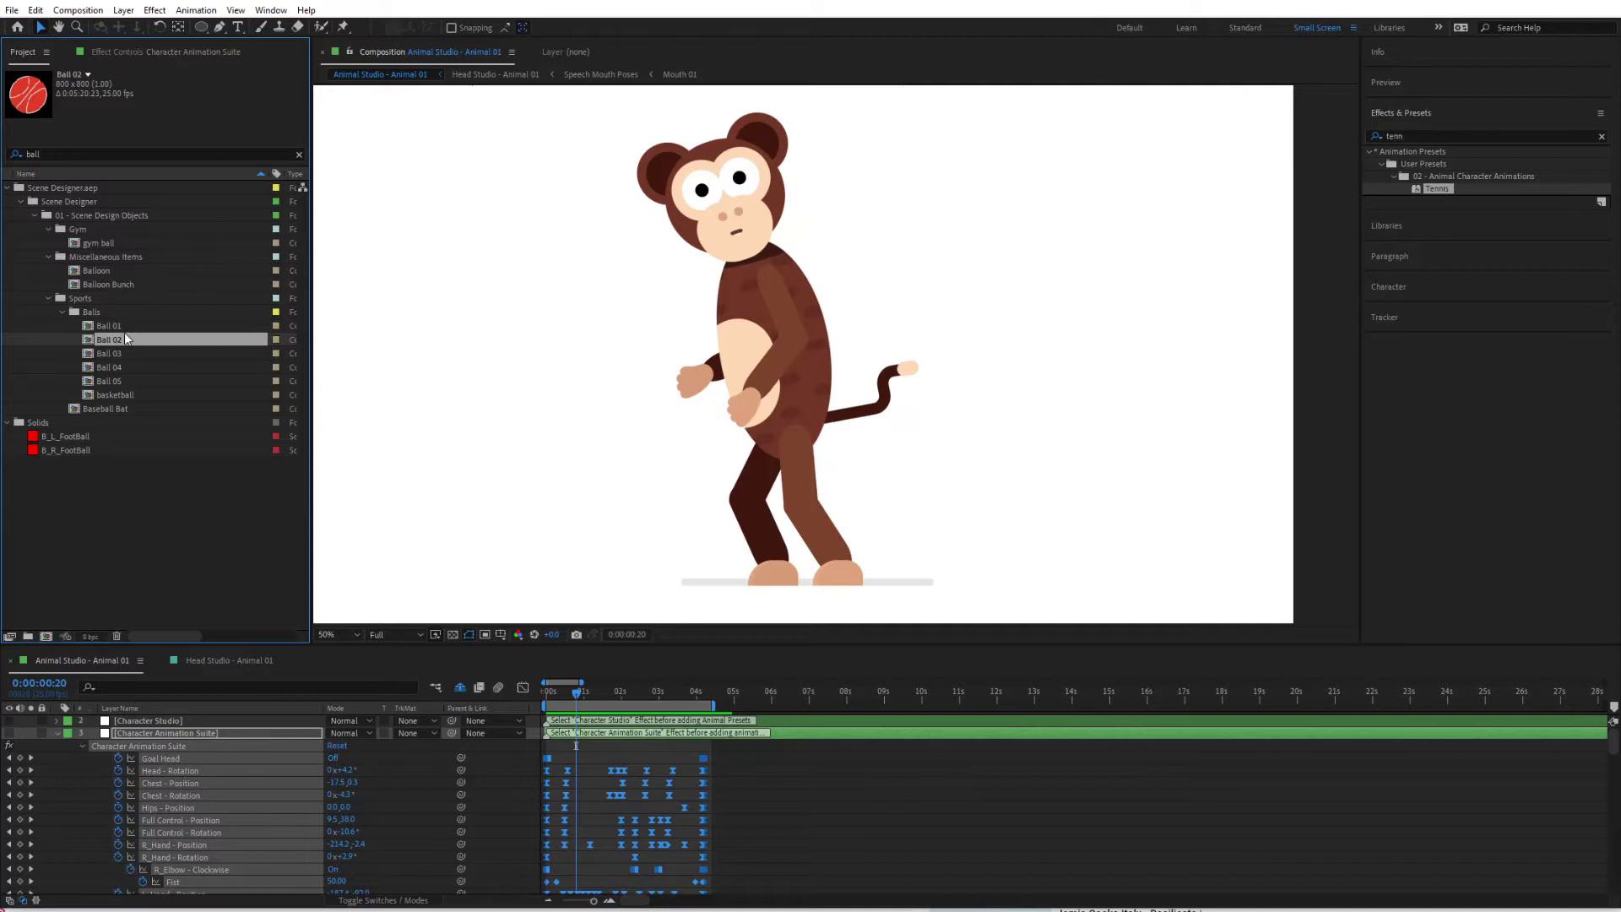
drag(116, 348, 276, 732)
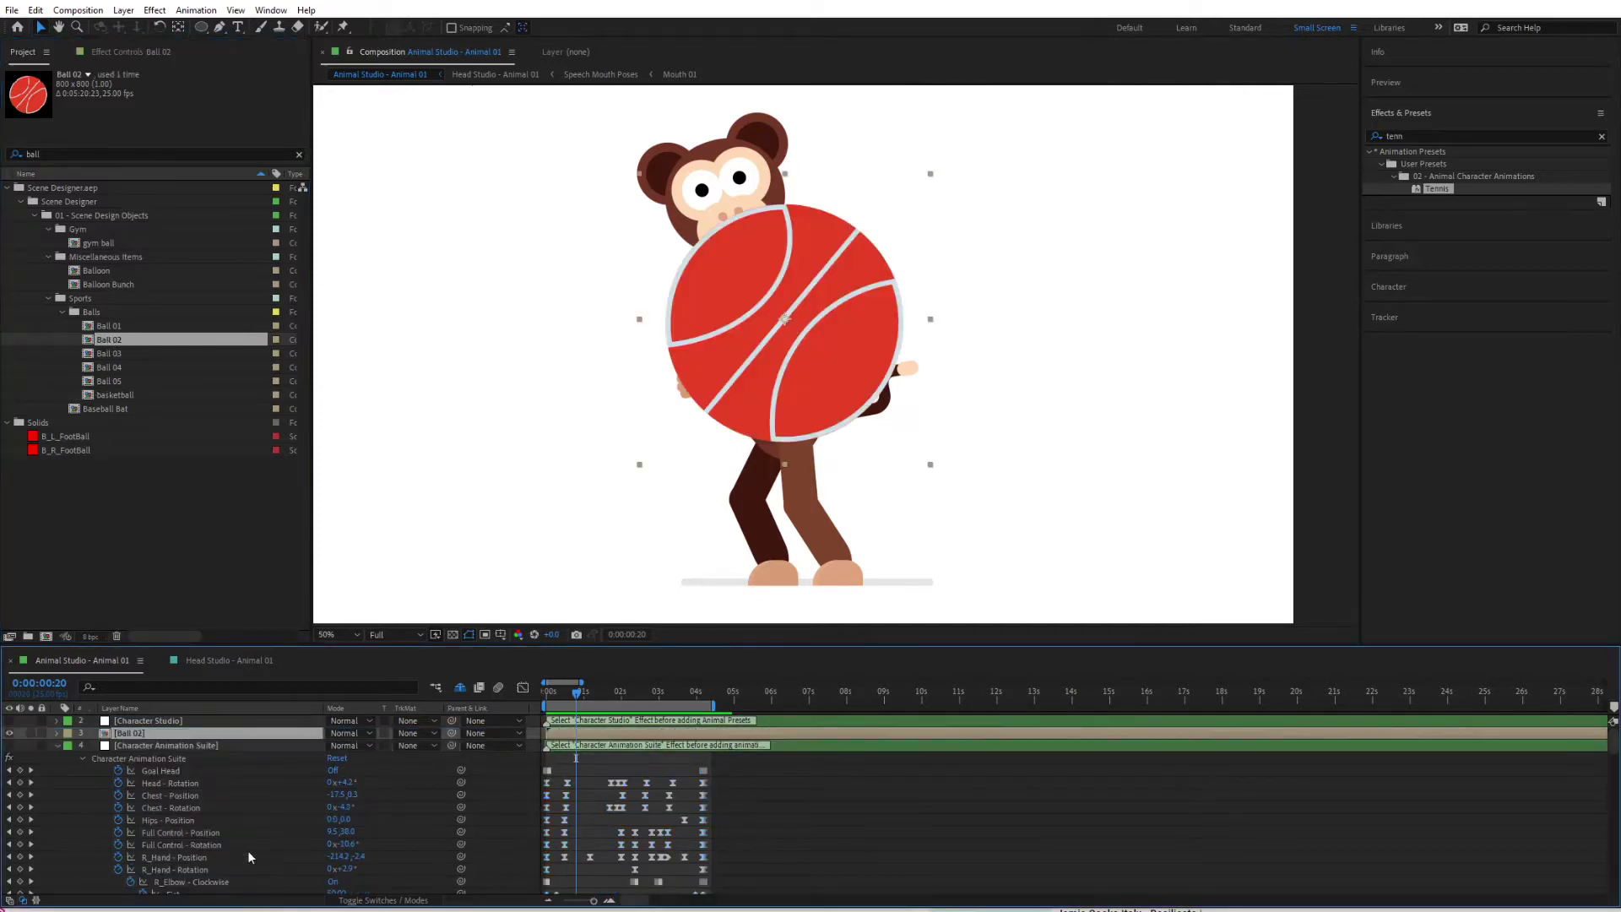
drag(770, 364, 689, 369)
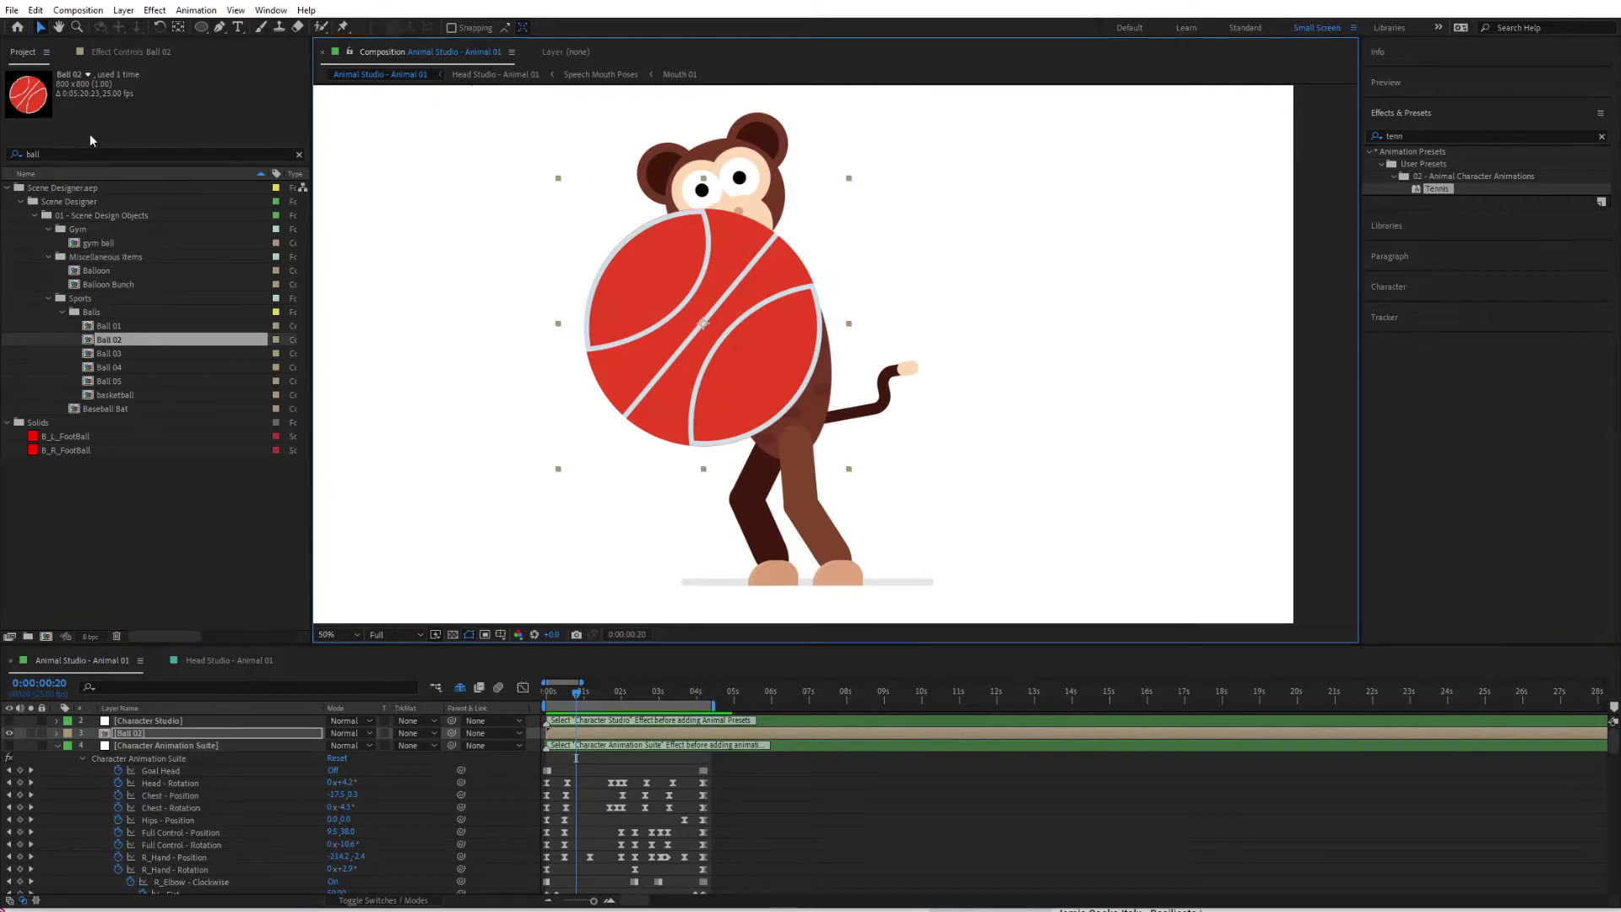
Search the project for "rack" and place the Racket composition behind the monkey's back, beside the tail.
click(71, 152)
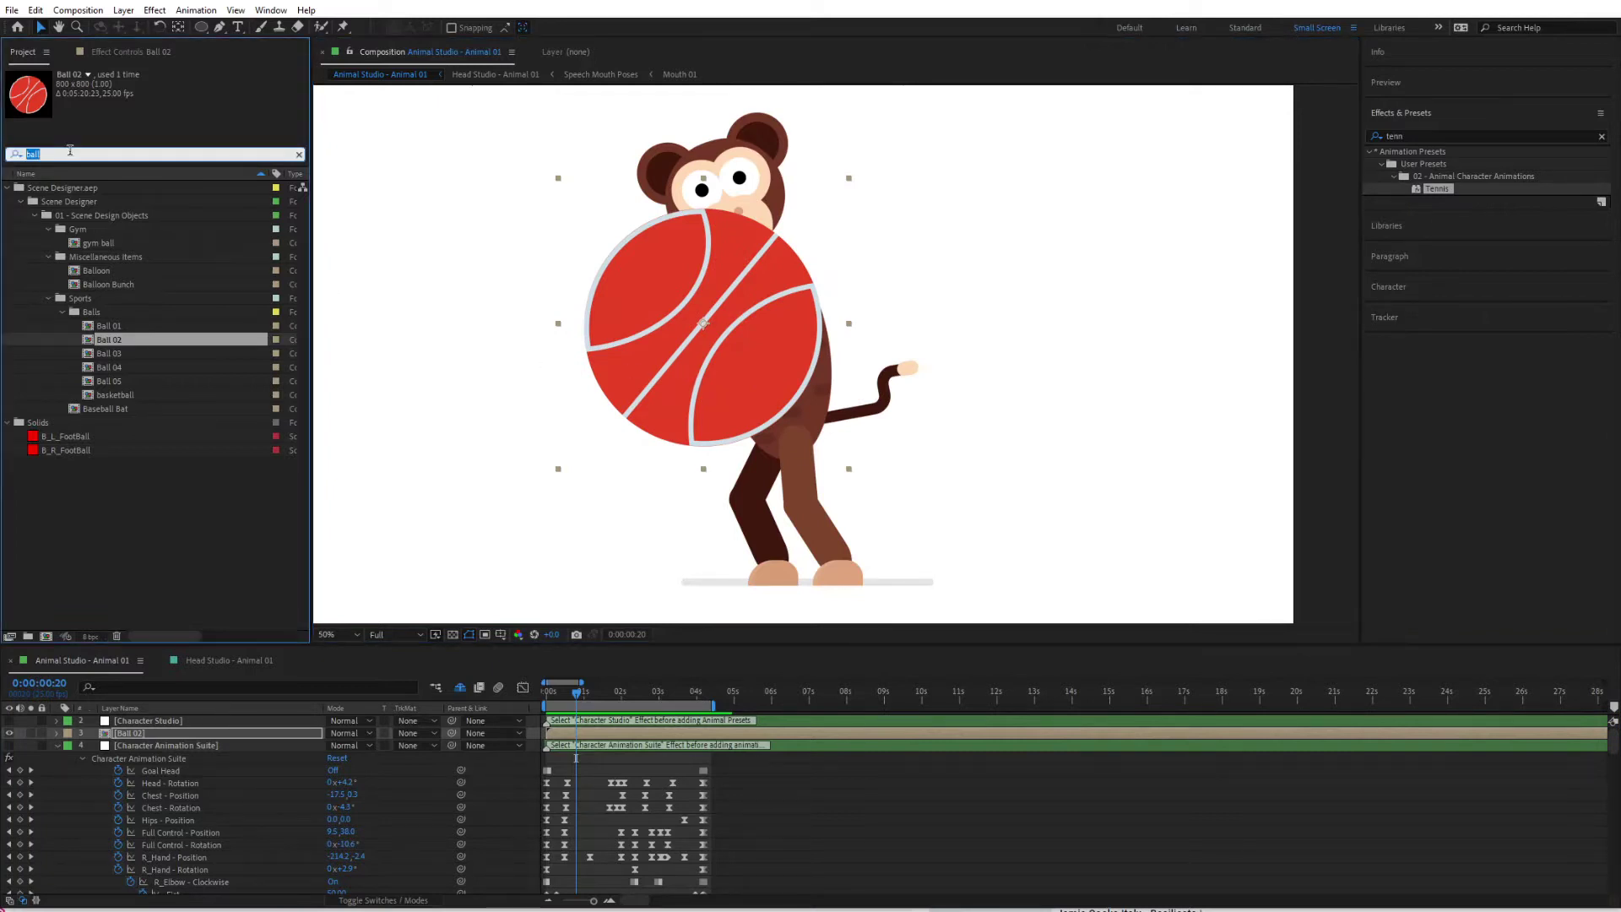
text(rack)
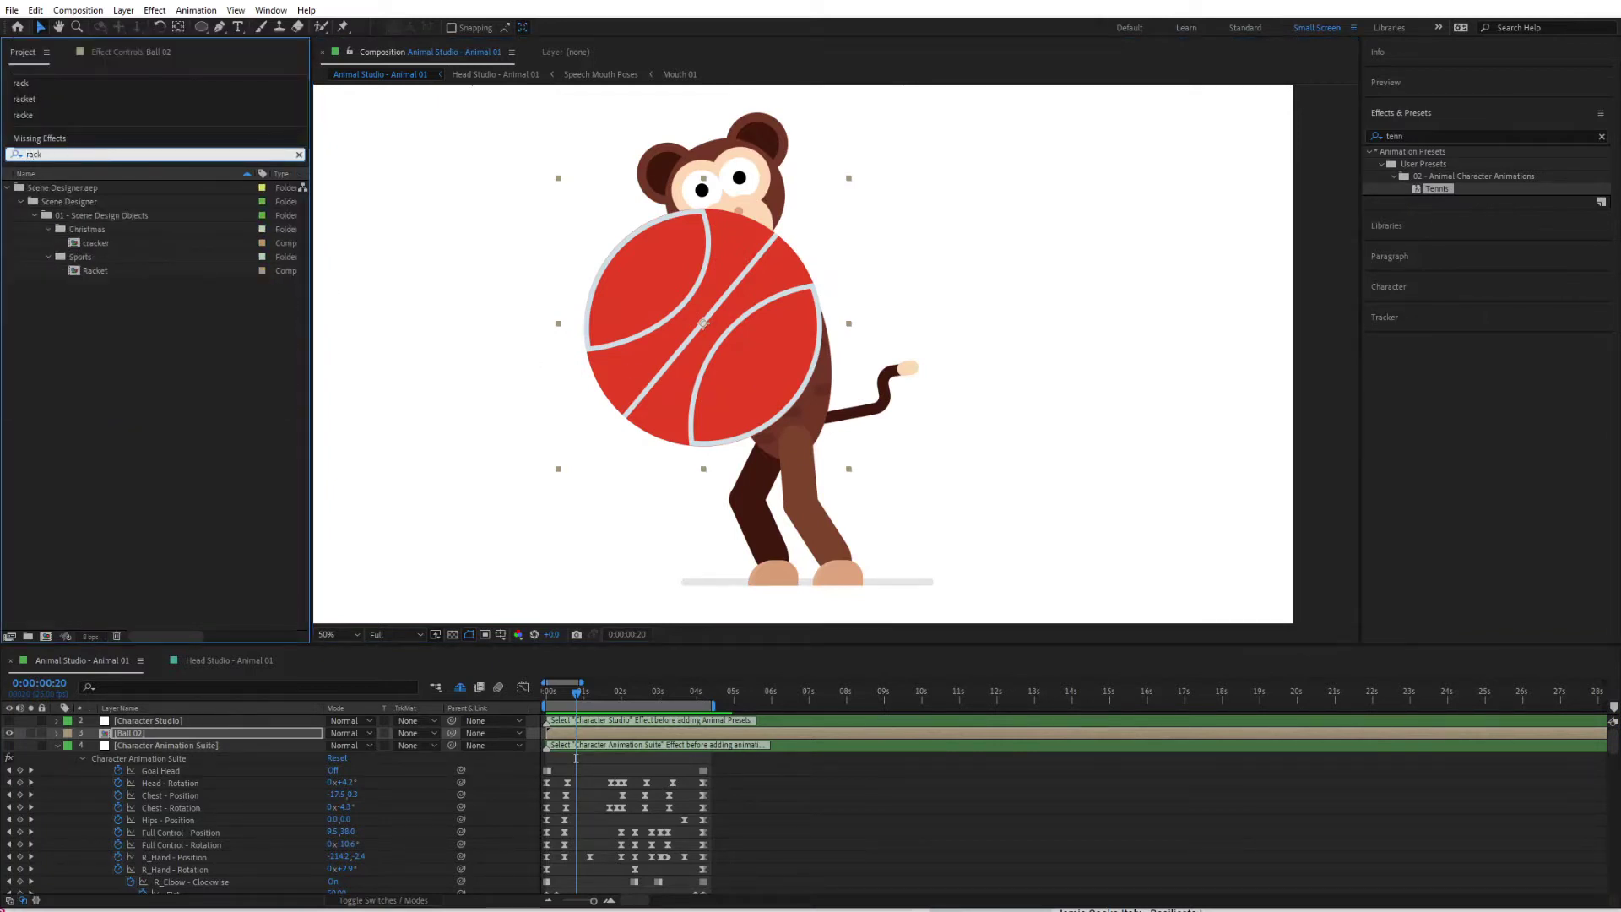
drag(93, 271, 909, 322)
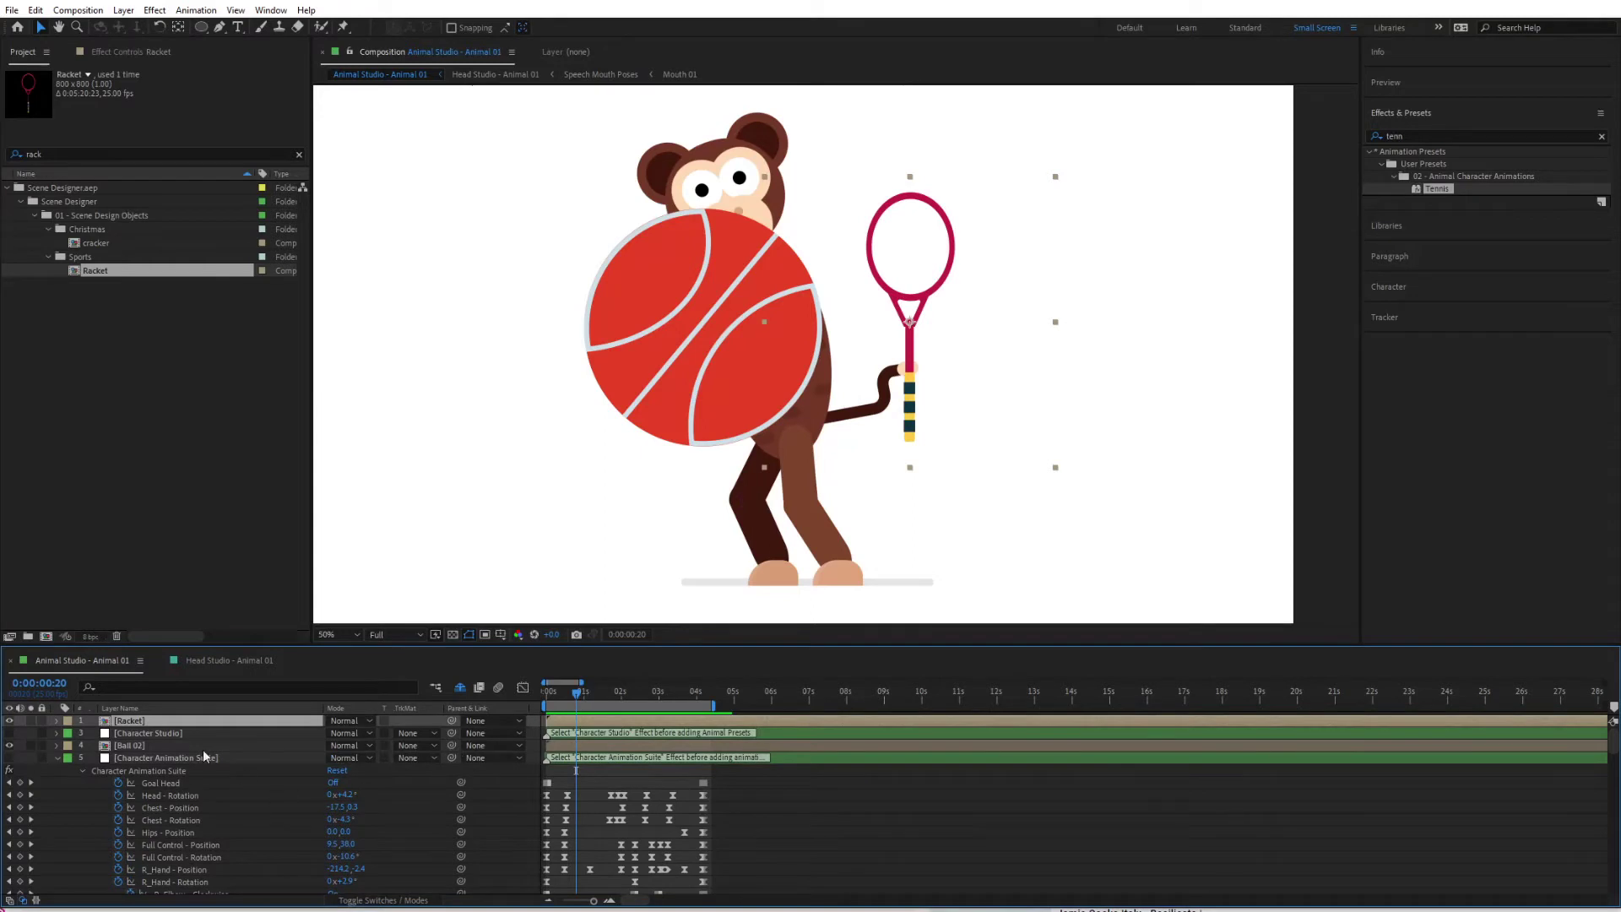
Move Ball 02 clear of the monkey into the space in front of its hands, and reorder its layer directly above Torso.
click(57, 758)
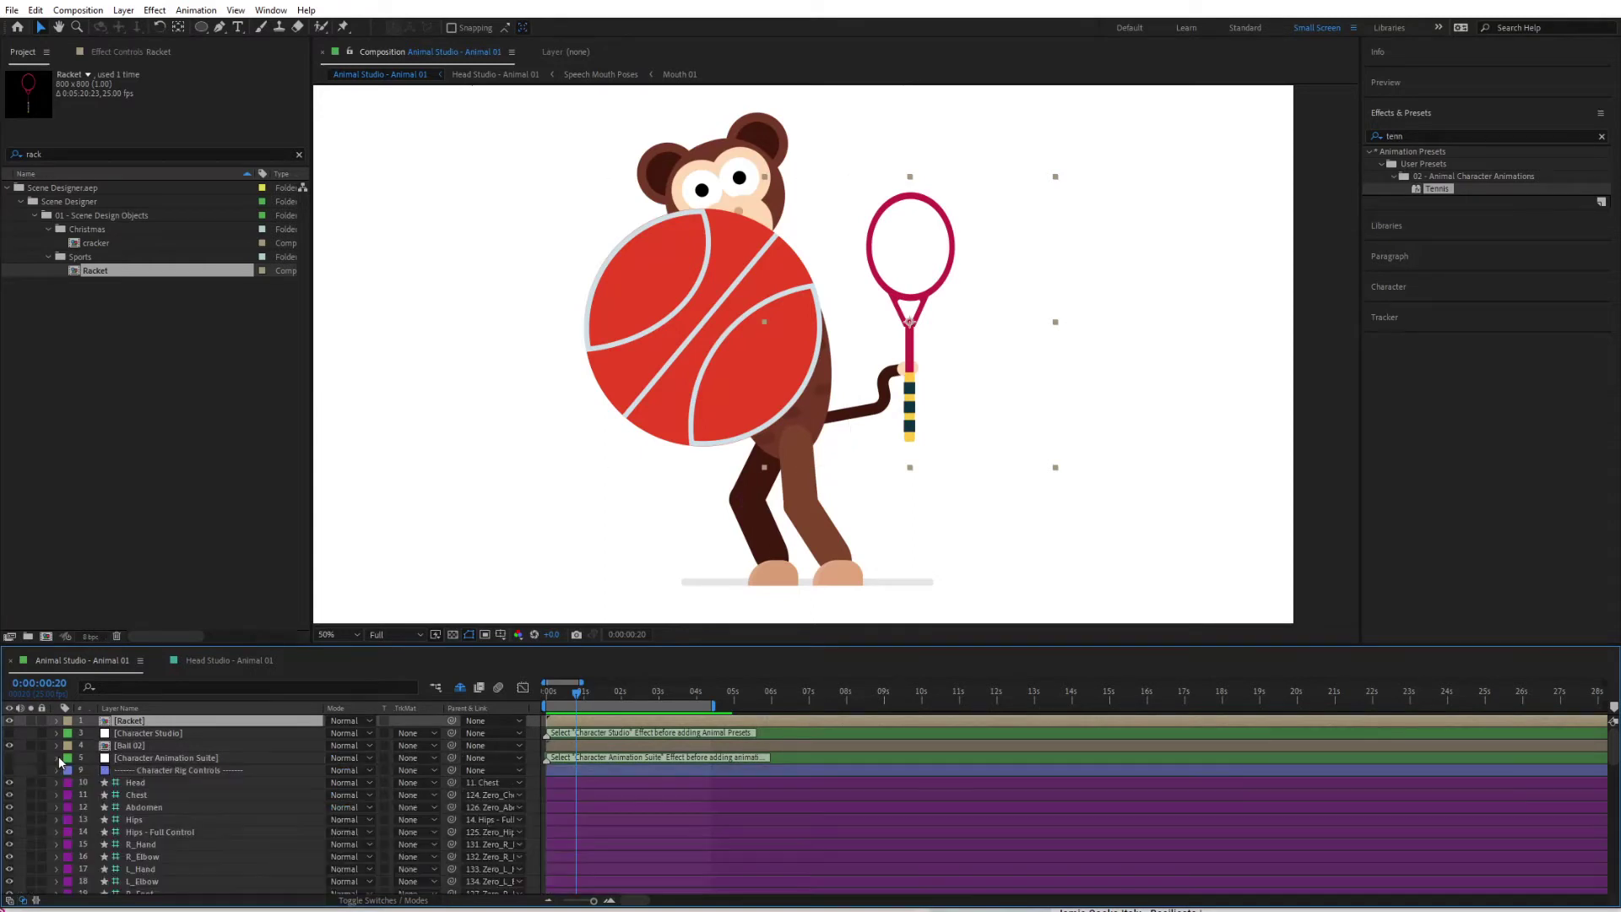
click(135, 744)
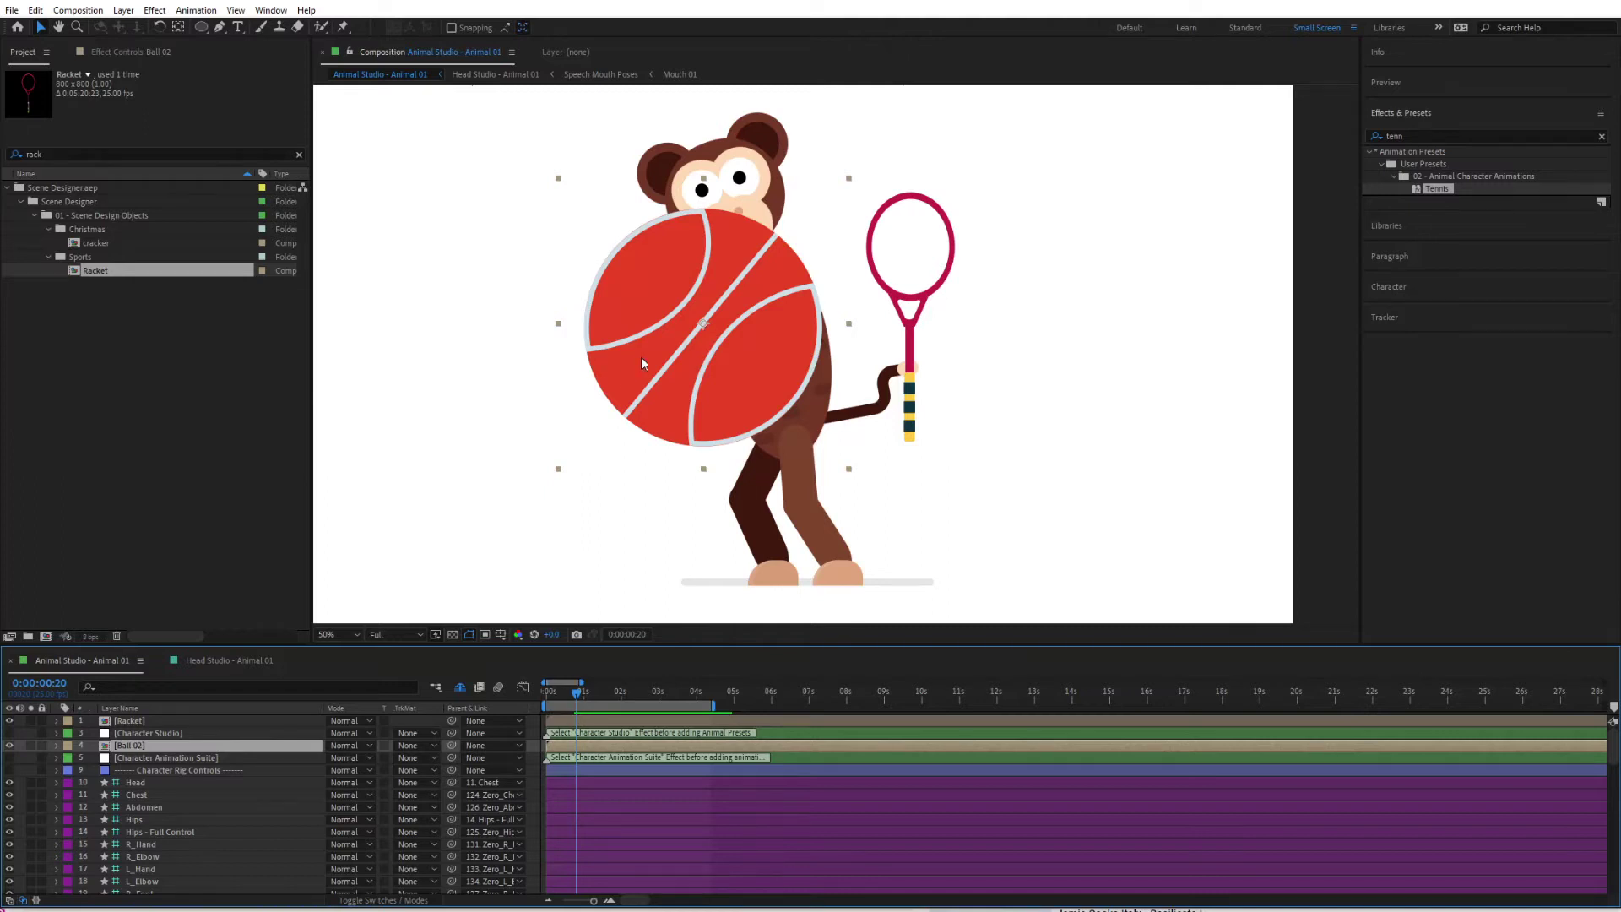
drag(574, 346, 418, 349)
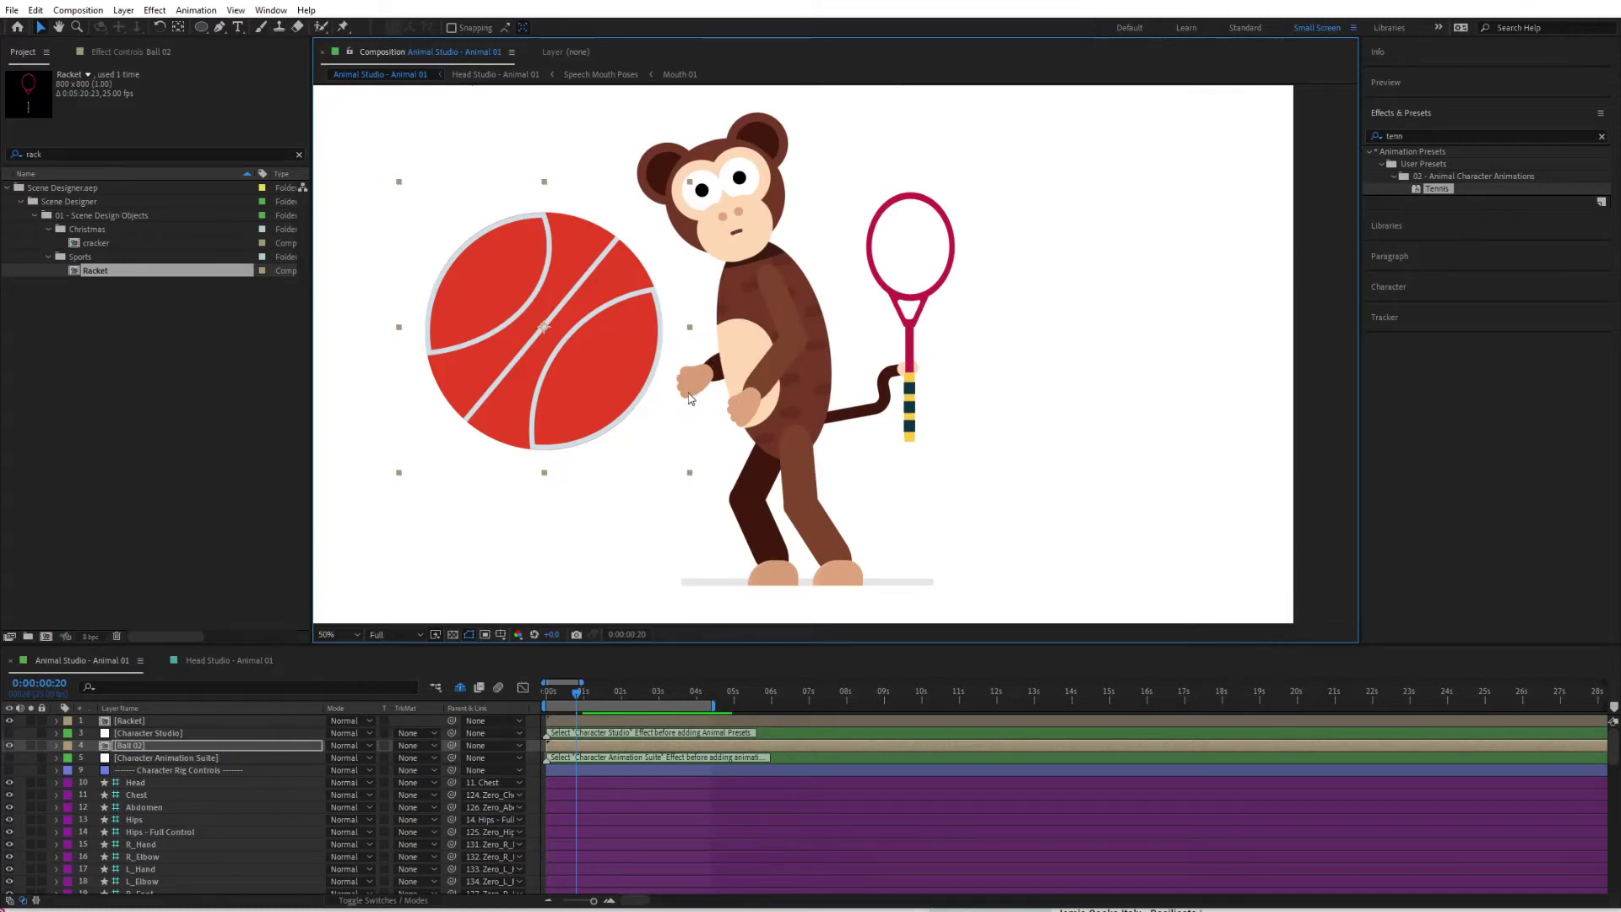
drag(130, 746, 176, 846)
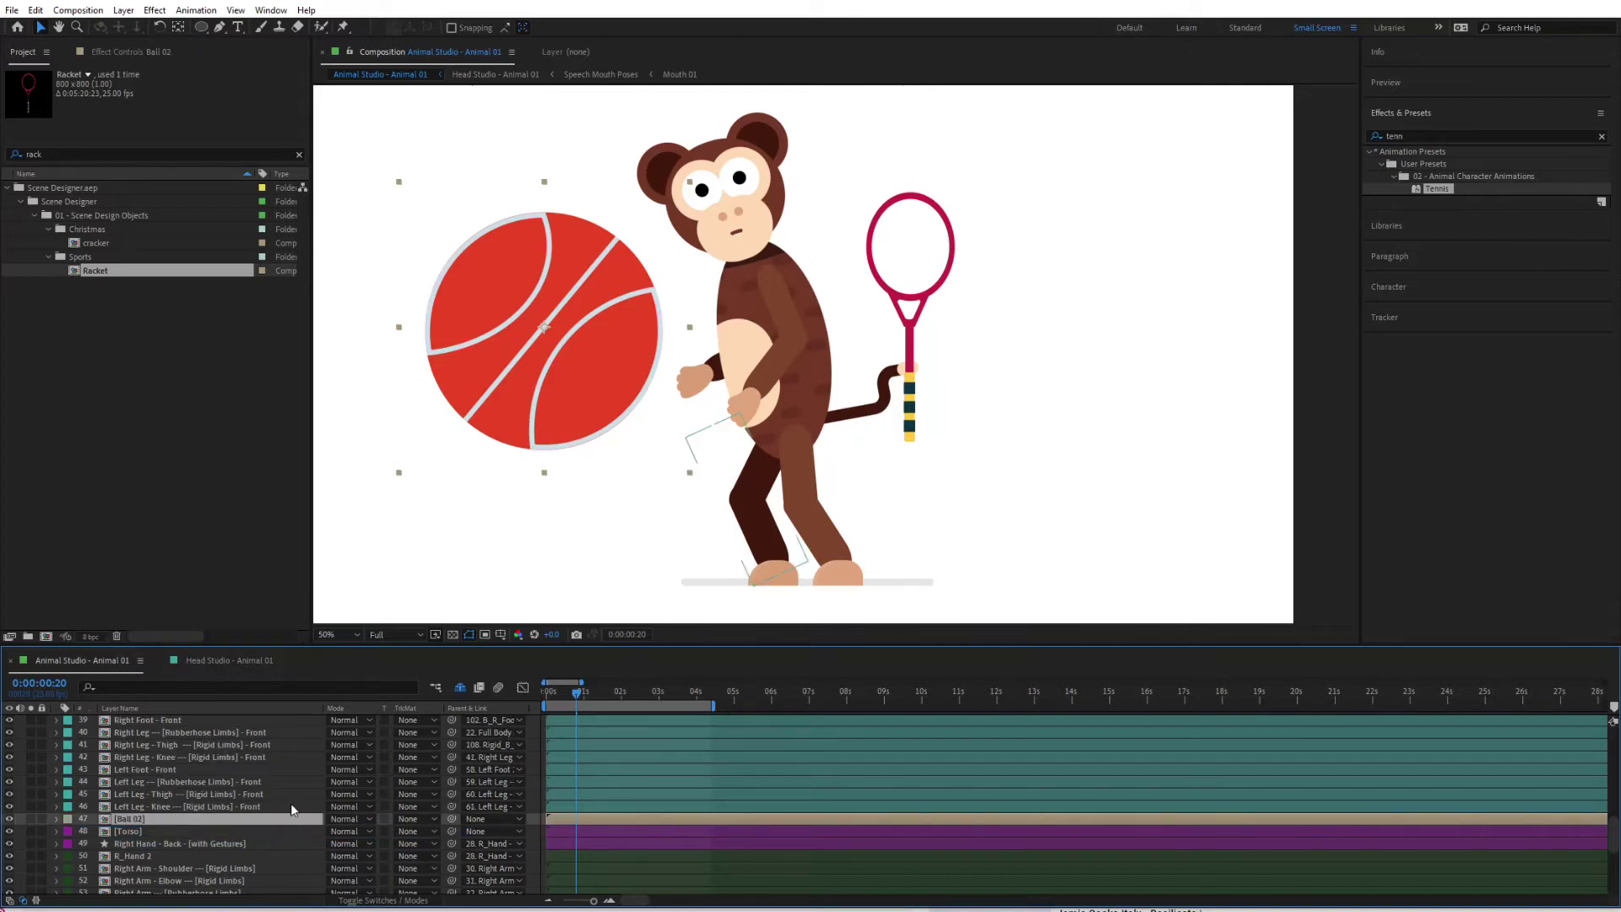
Scale Ball 02 down to about 21% and place it on the monkey's outstretched hand.
drag(591, 401, 648, 399)
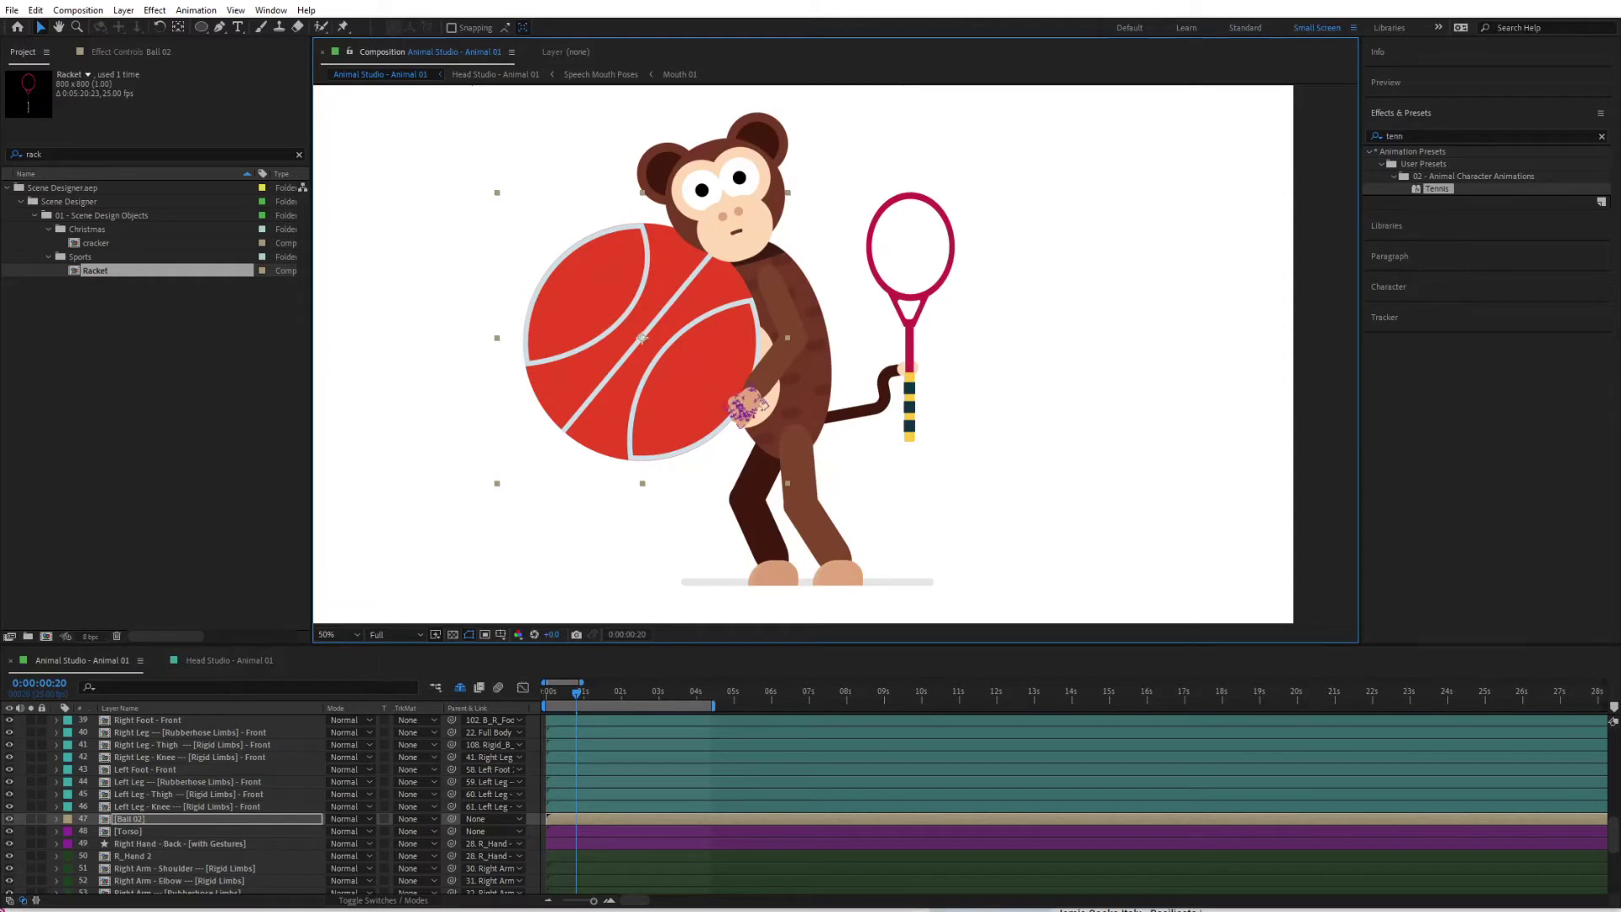
key(s)
drag(348, 832, 324, 839)
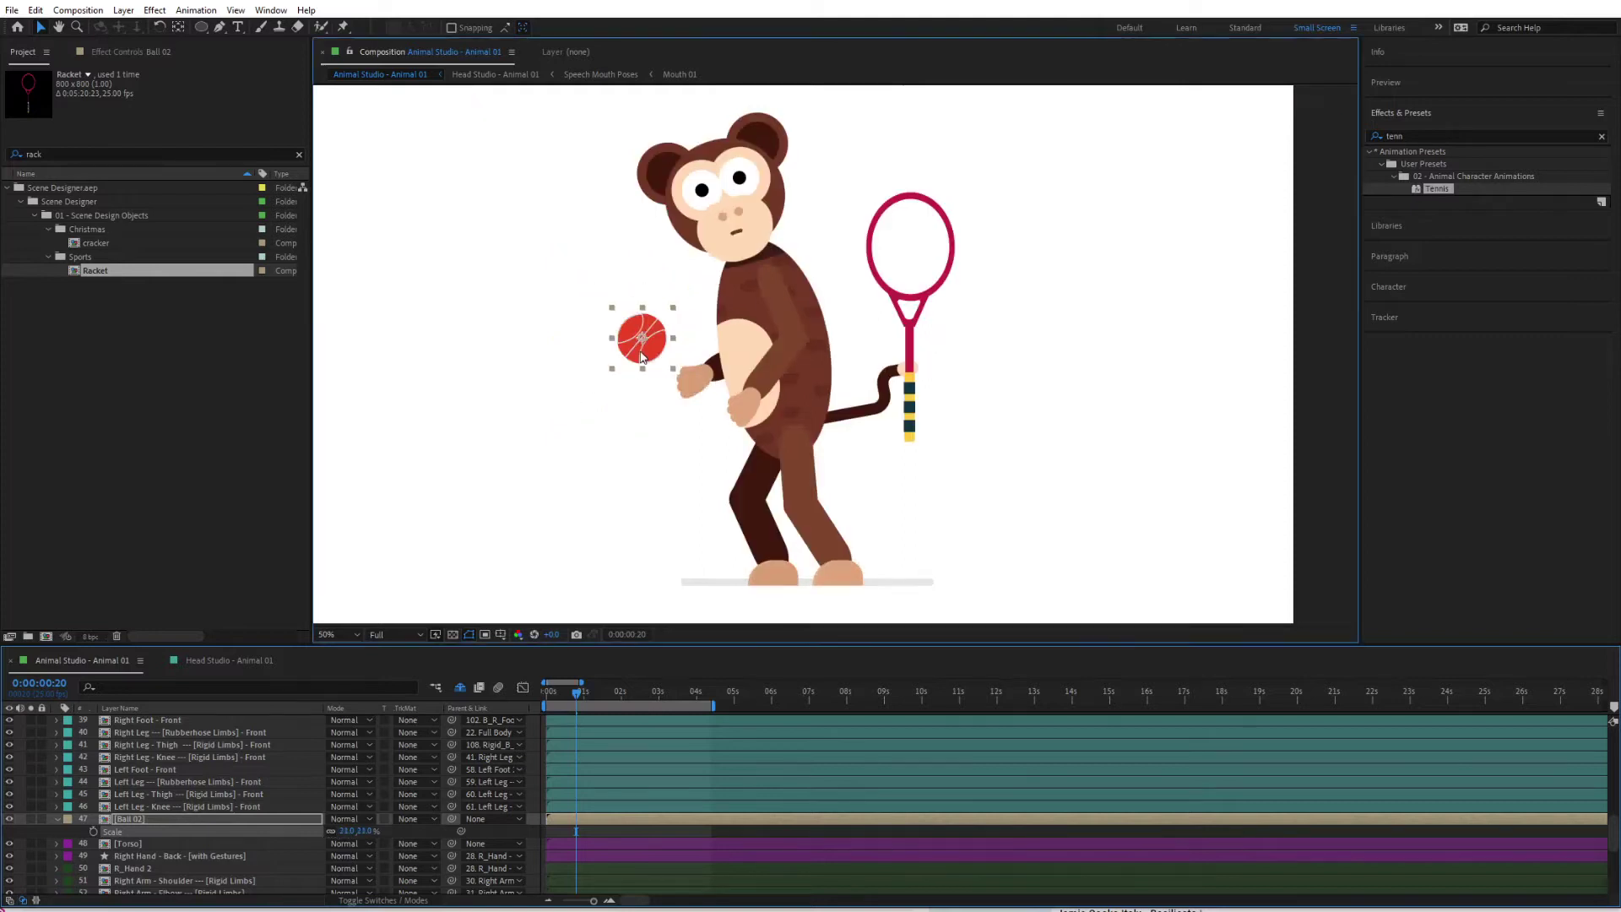
drag(642, 356, 690, 373)
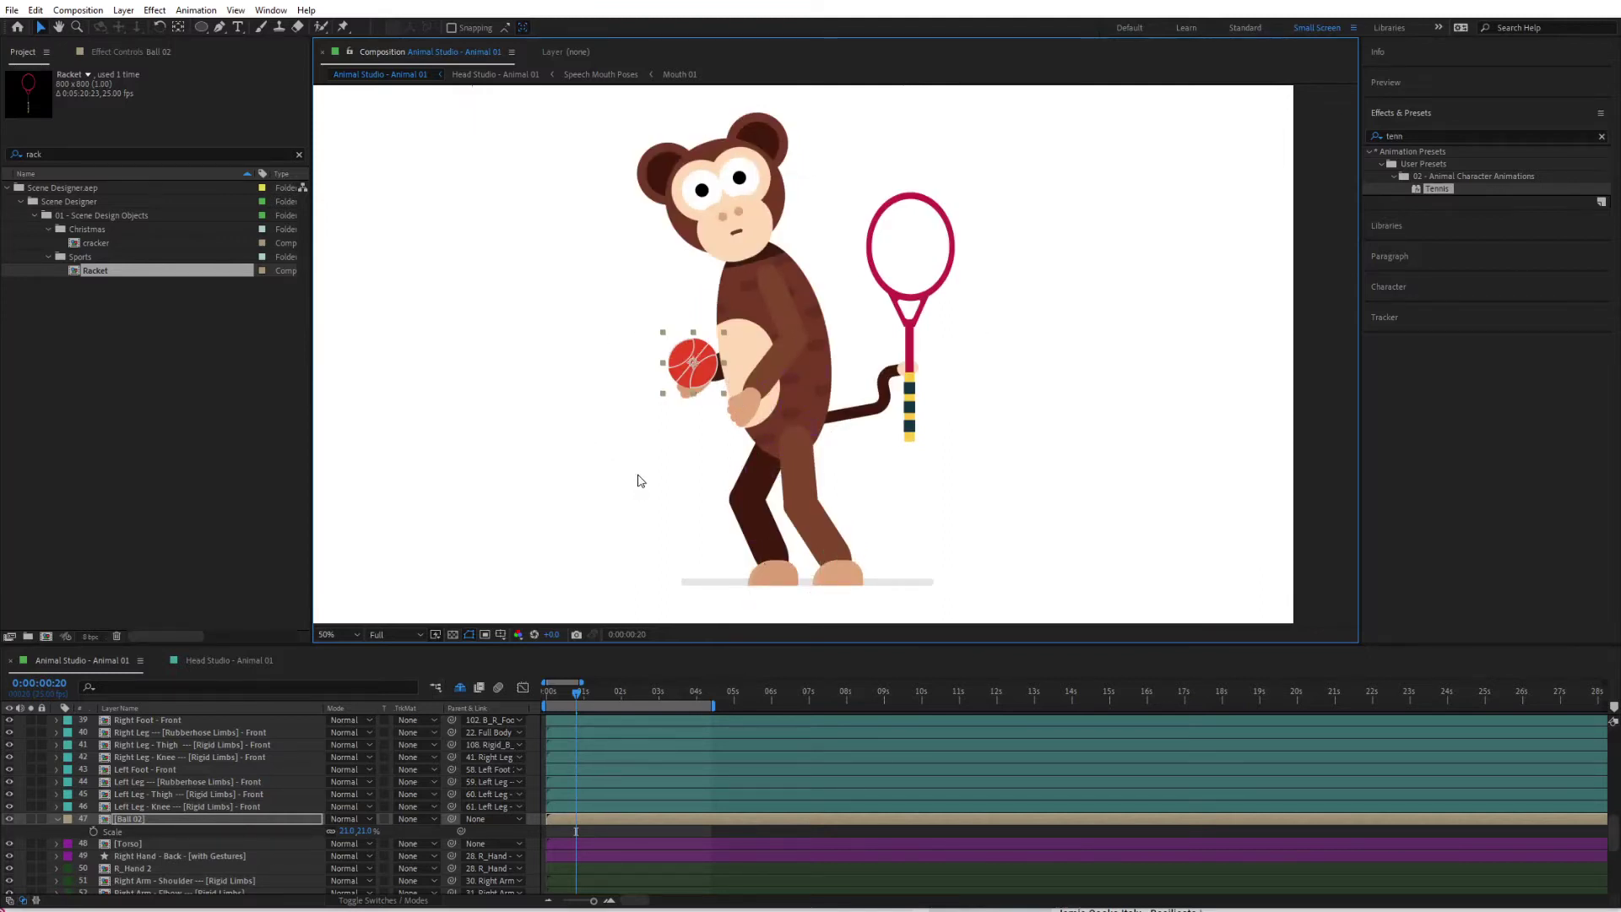
Parent the Ball 02 layer to the L_Hand_Object control.
scroll(217, 848, up, 3)
scroll(216, 848, up, 8)
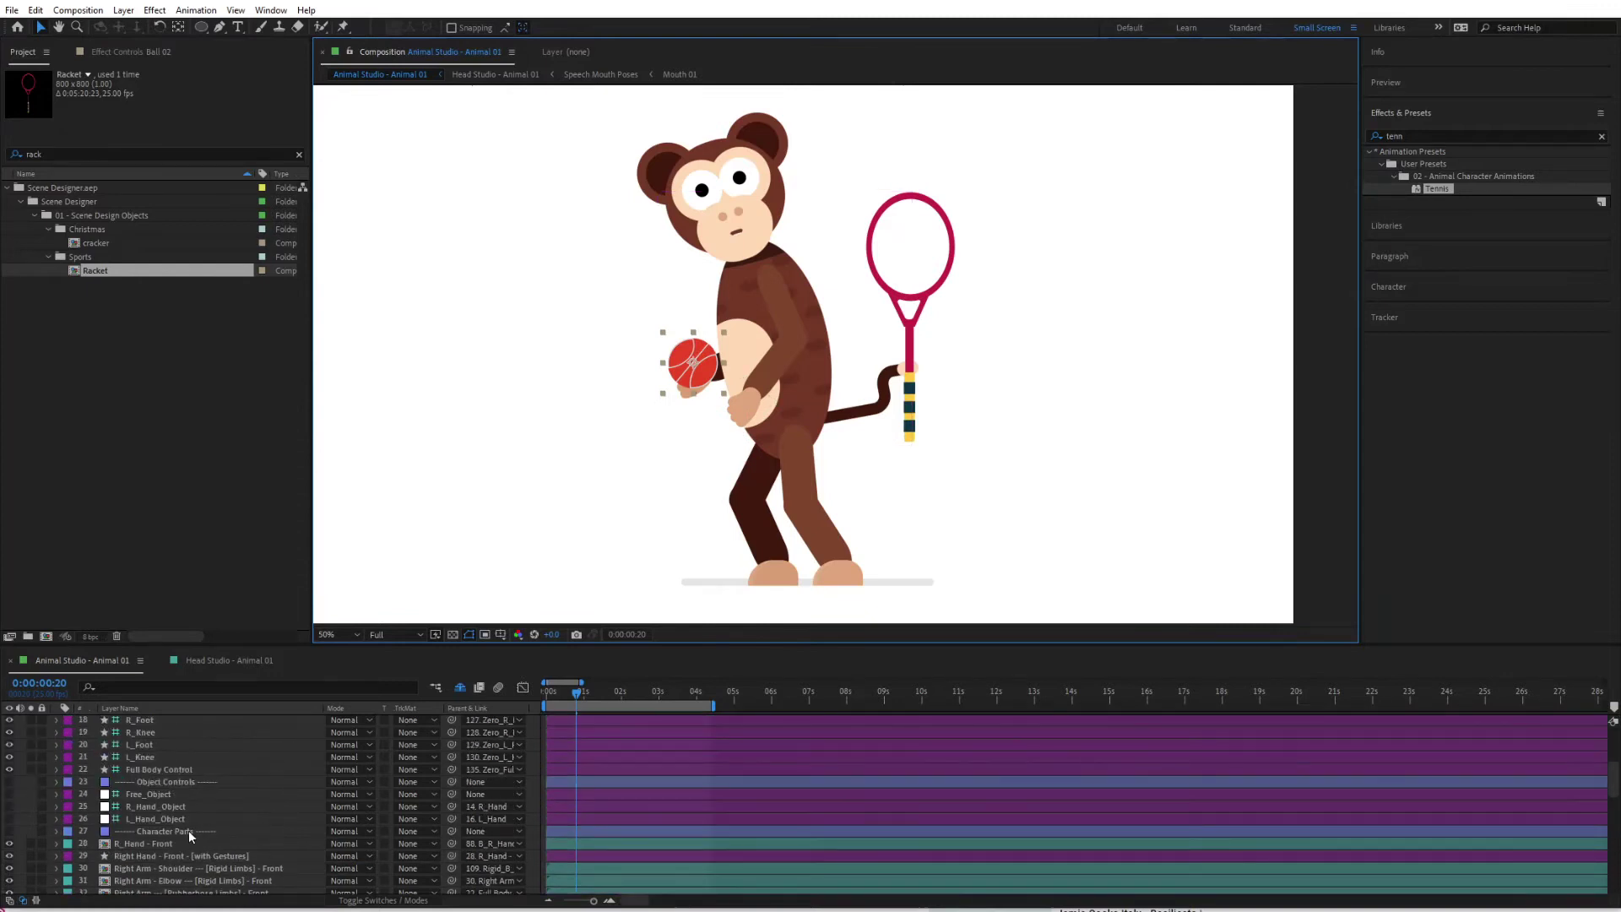
scroll(189, 829, down, 2)
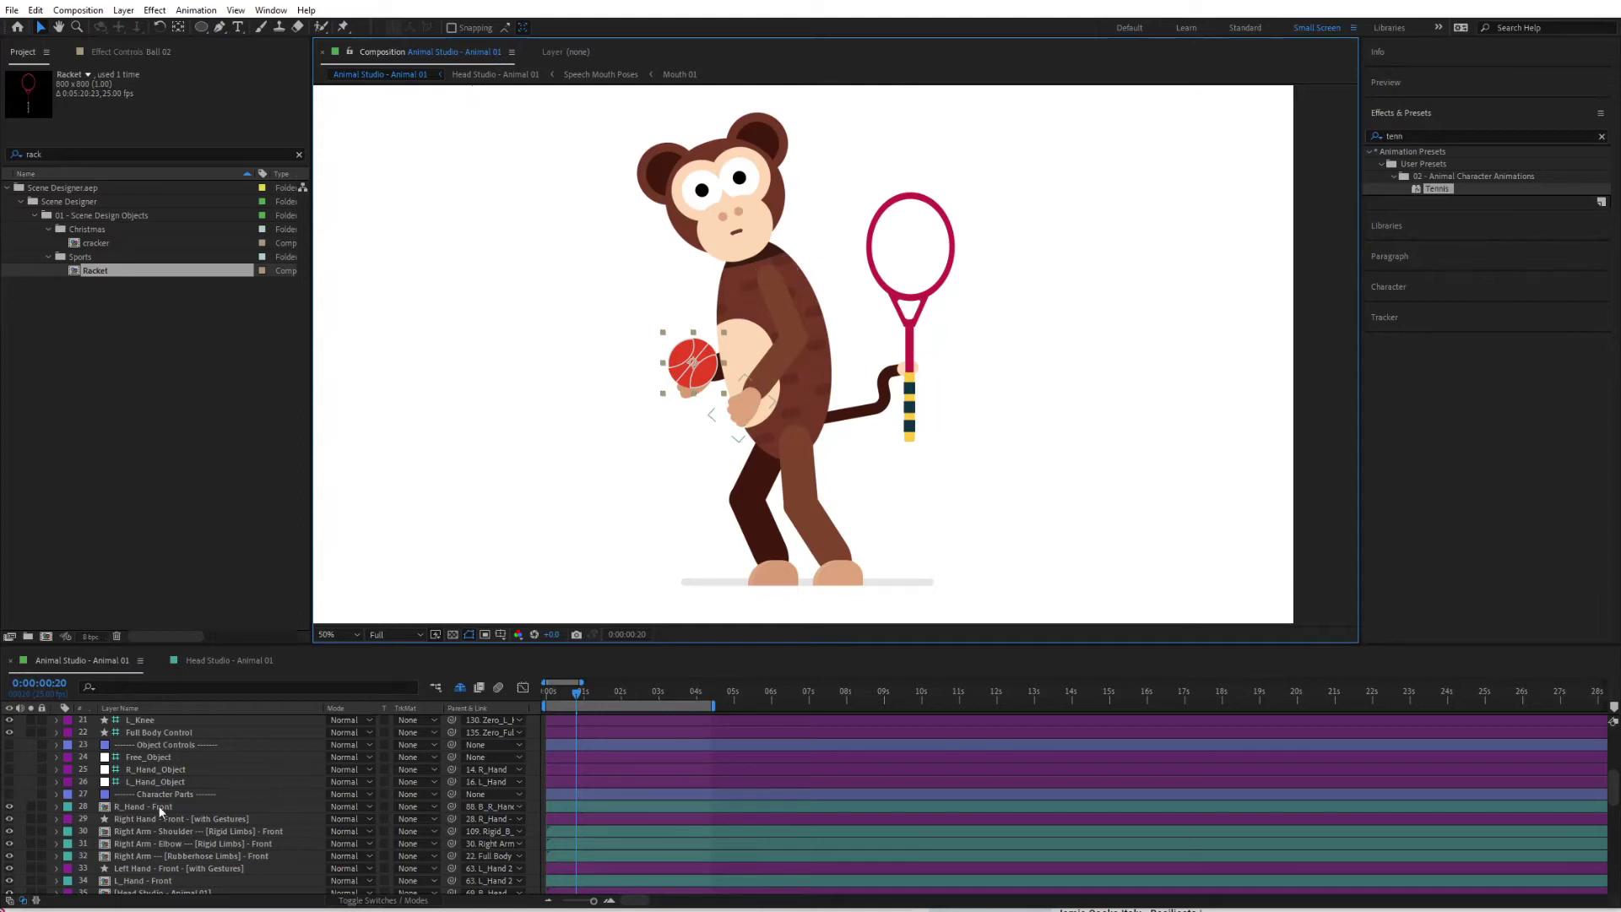
scroll(159, 806, down, 9)
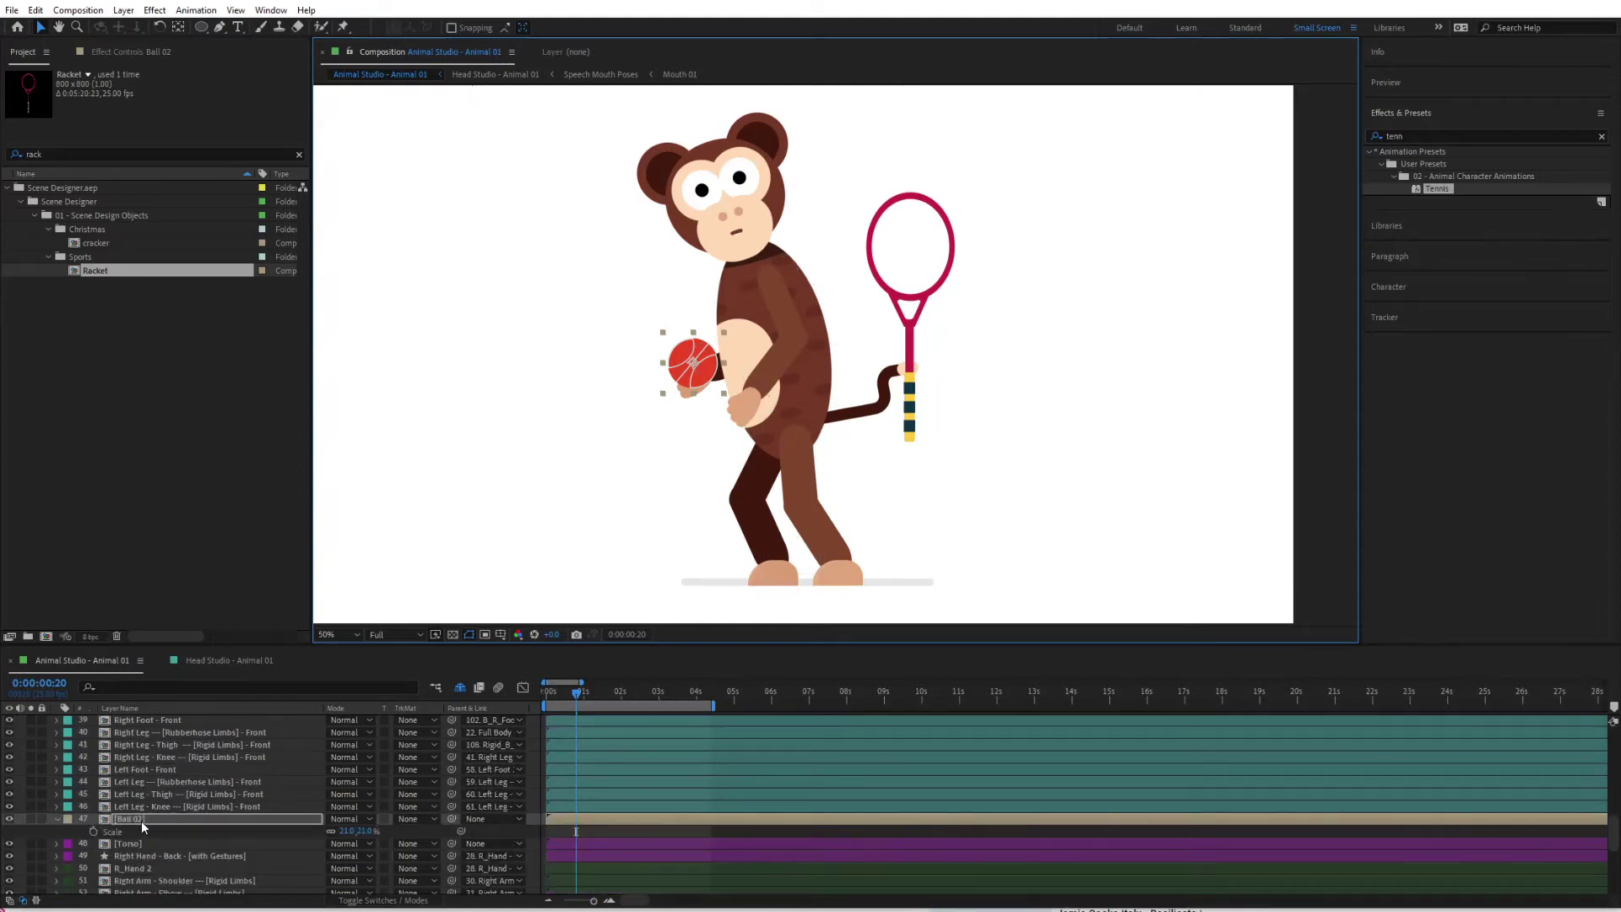
click(140, 819)
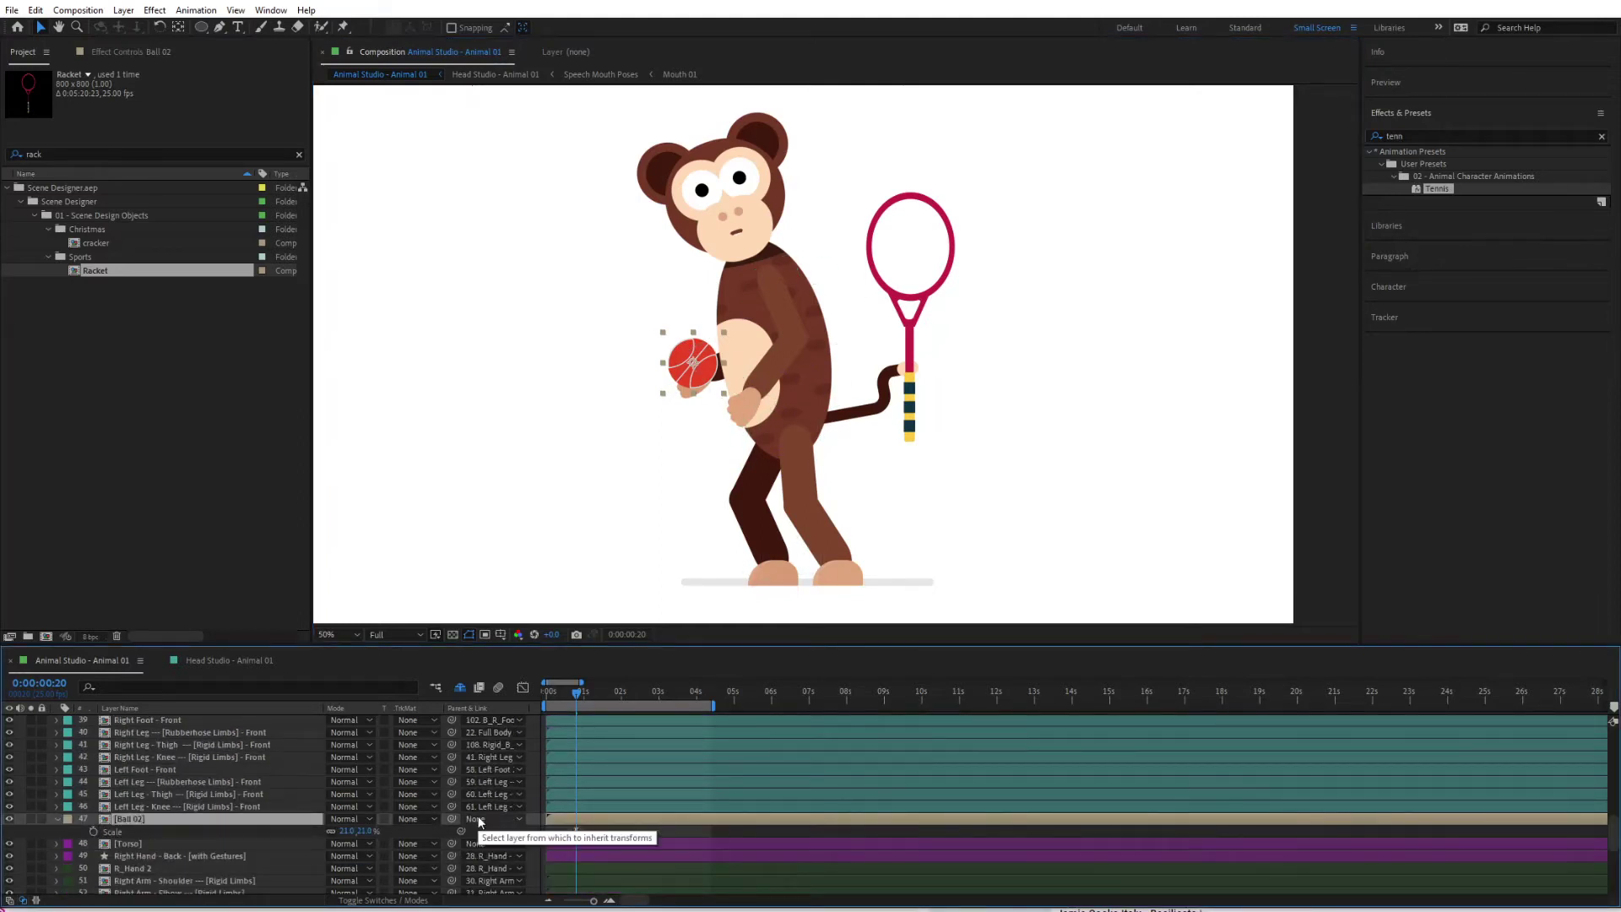
drag(451, 819, 165, 765)
drag(179, 767, 157, 798)
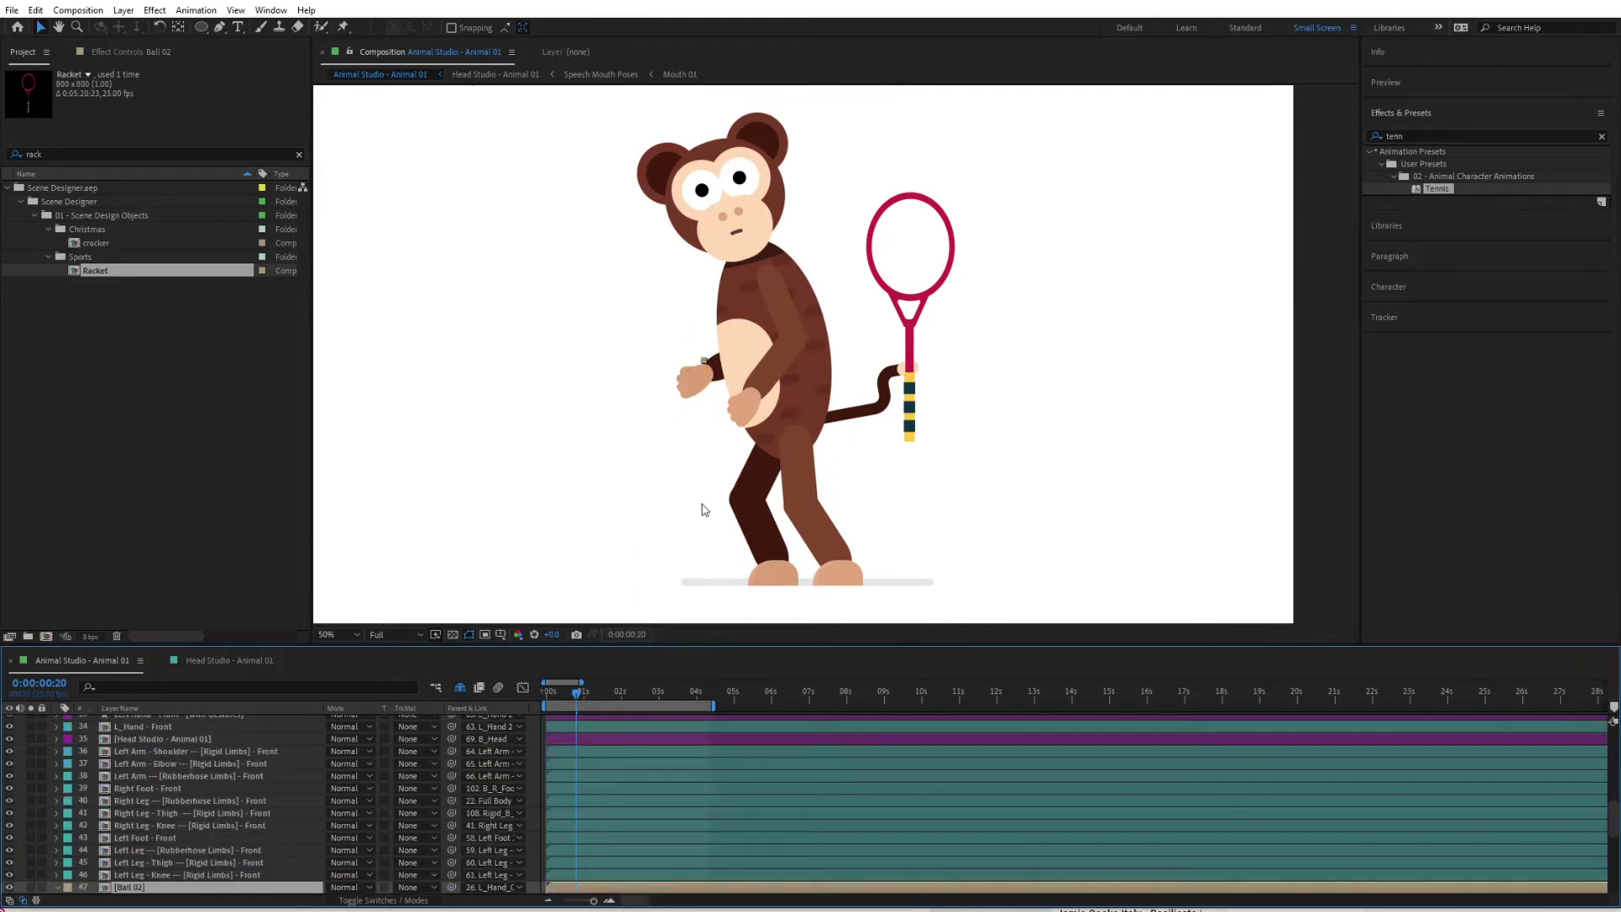
Set L_Object - Size to 100 under the Left Hand Object interactions of the Character Animation Suite layer.
key(s)
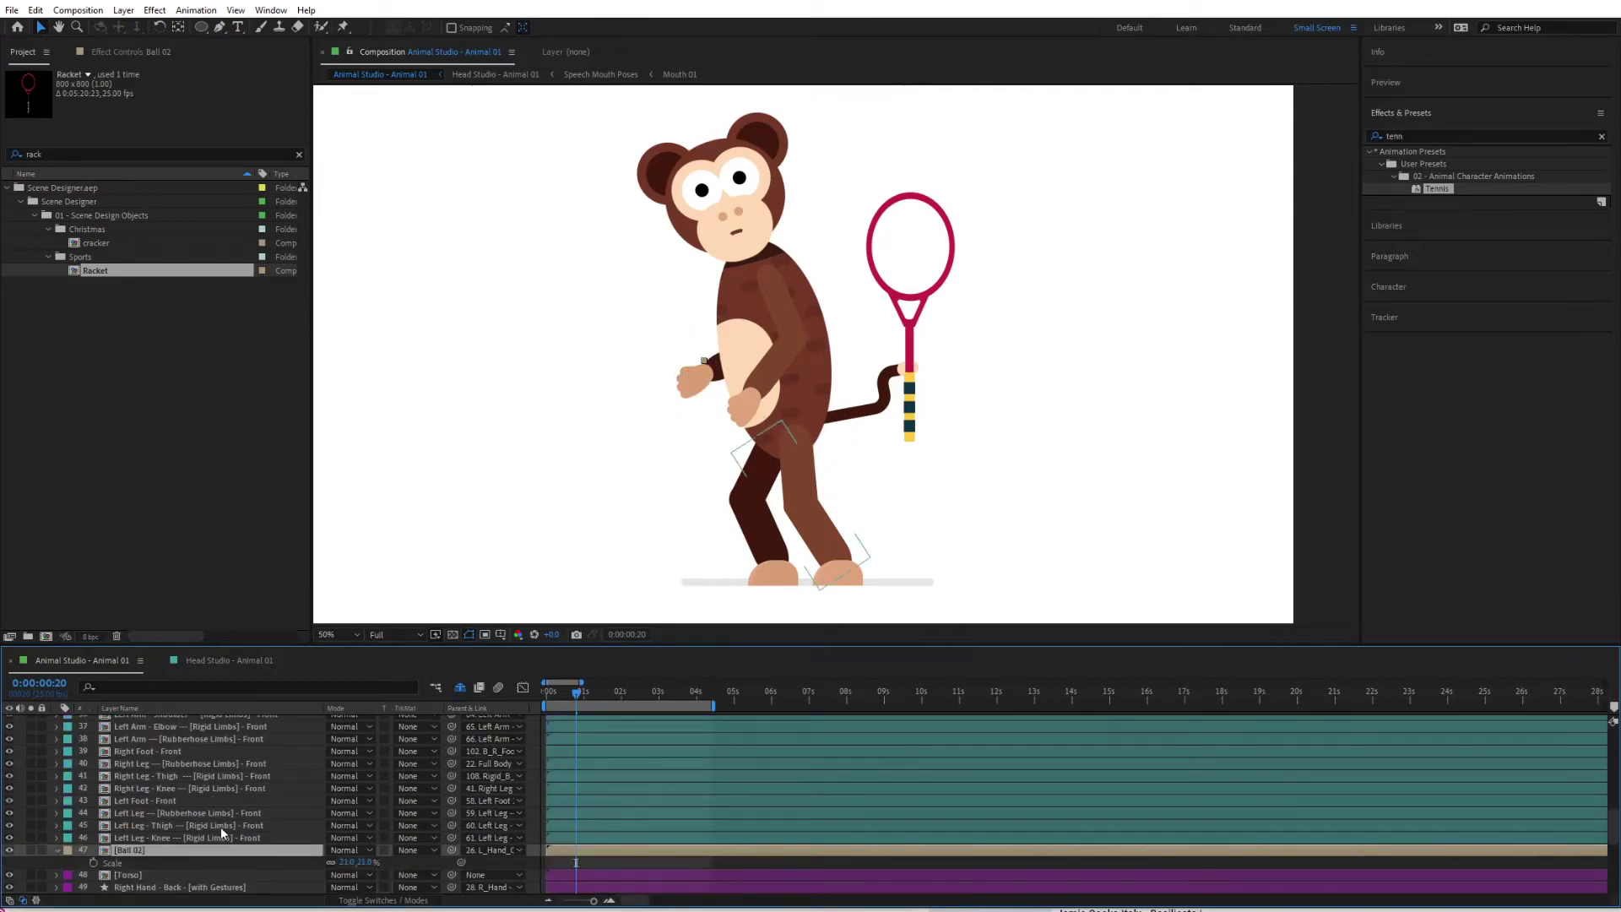
click(127, 53)
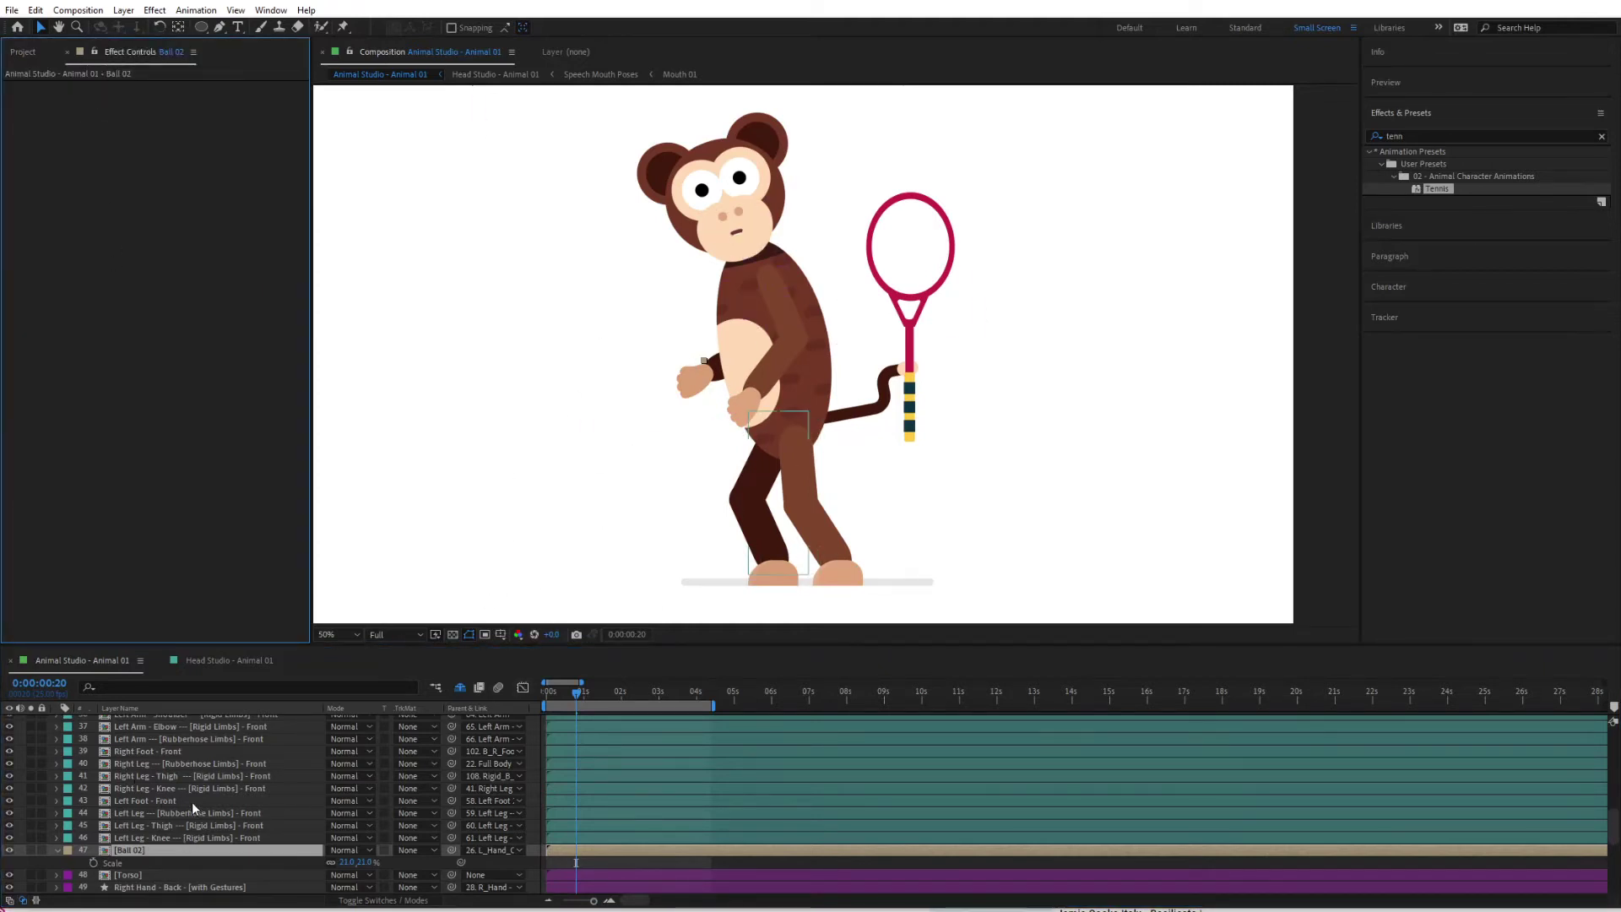
scroll(191, 802, up, 4)
scroll(163, 778, up, 7)
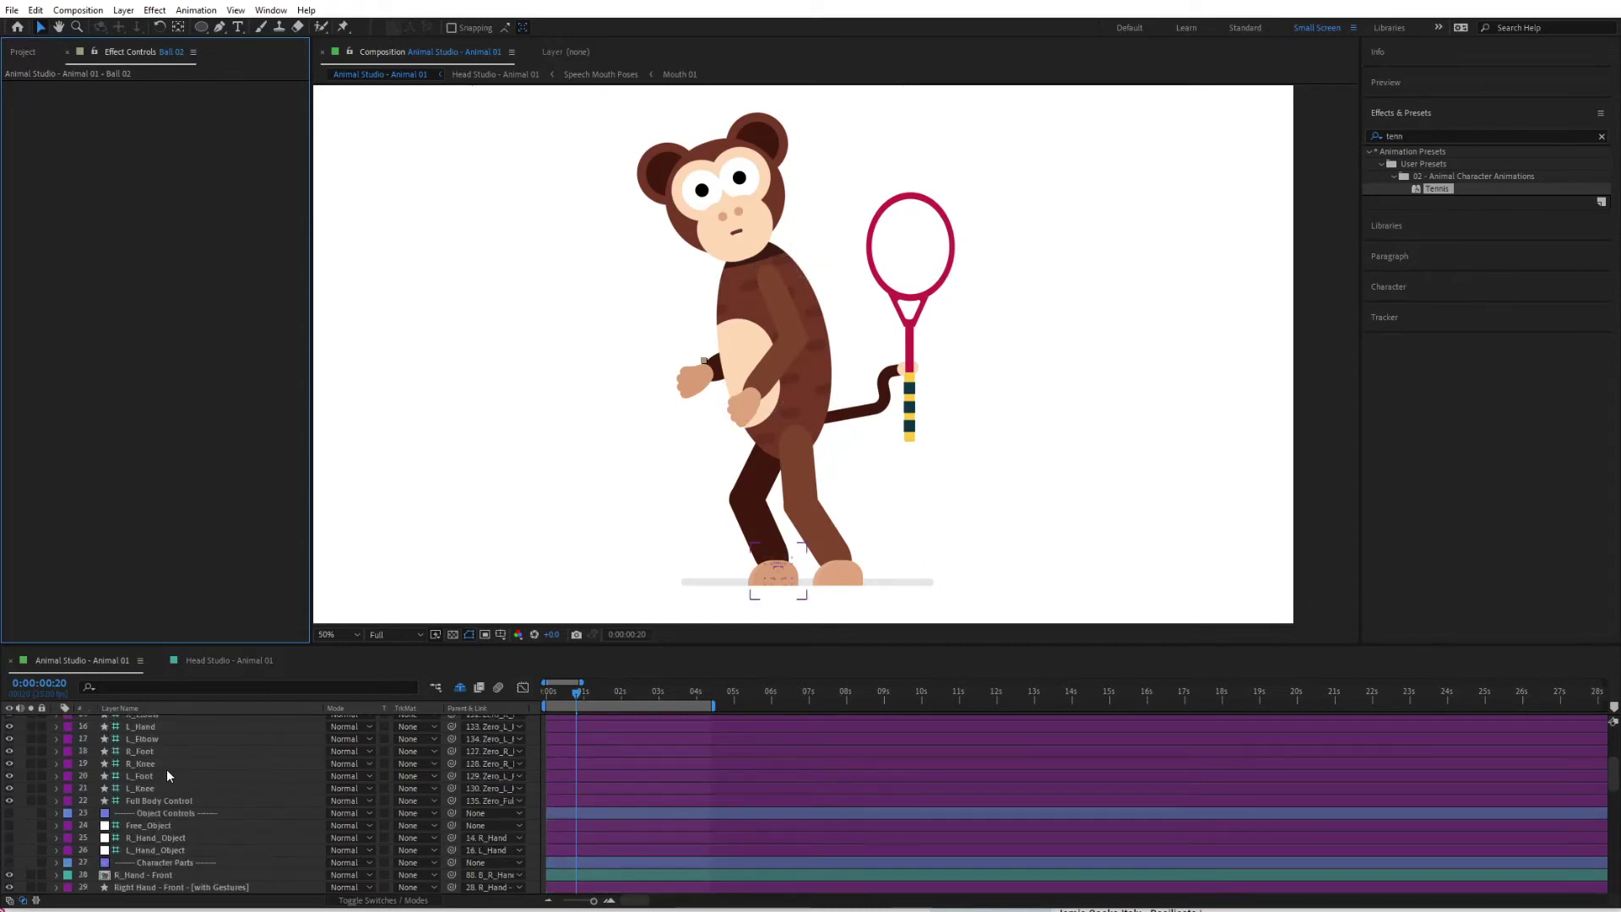
click(154, 747)
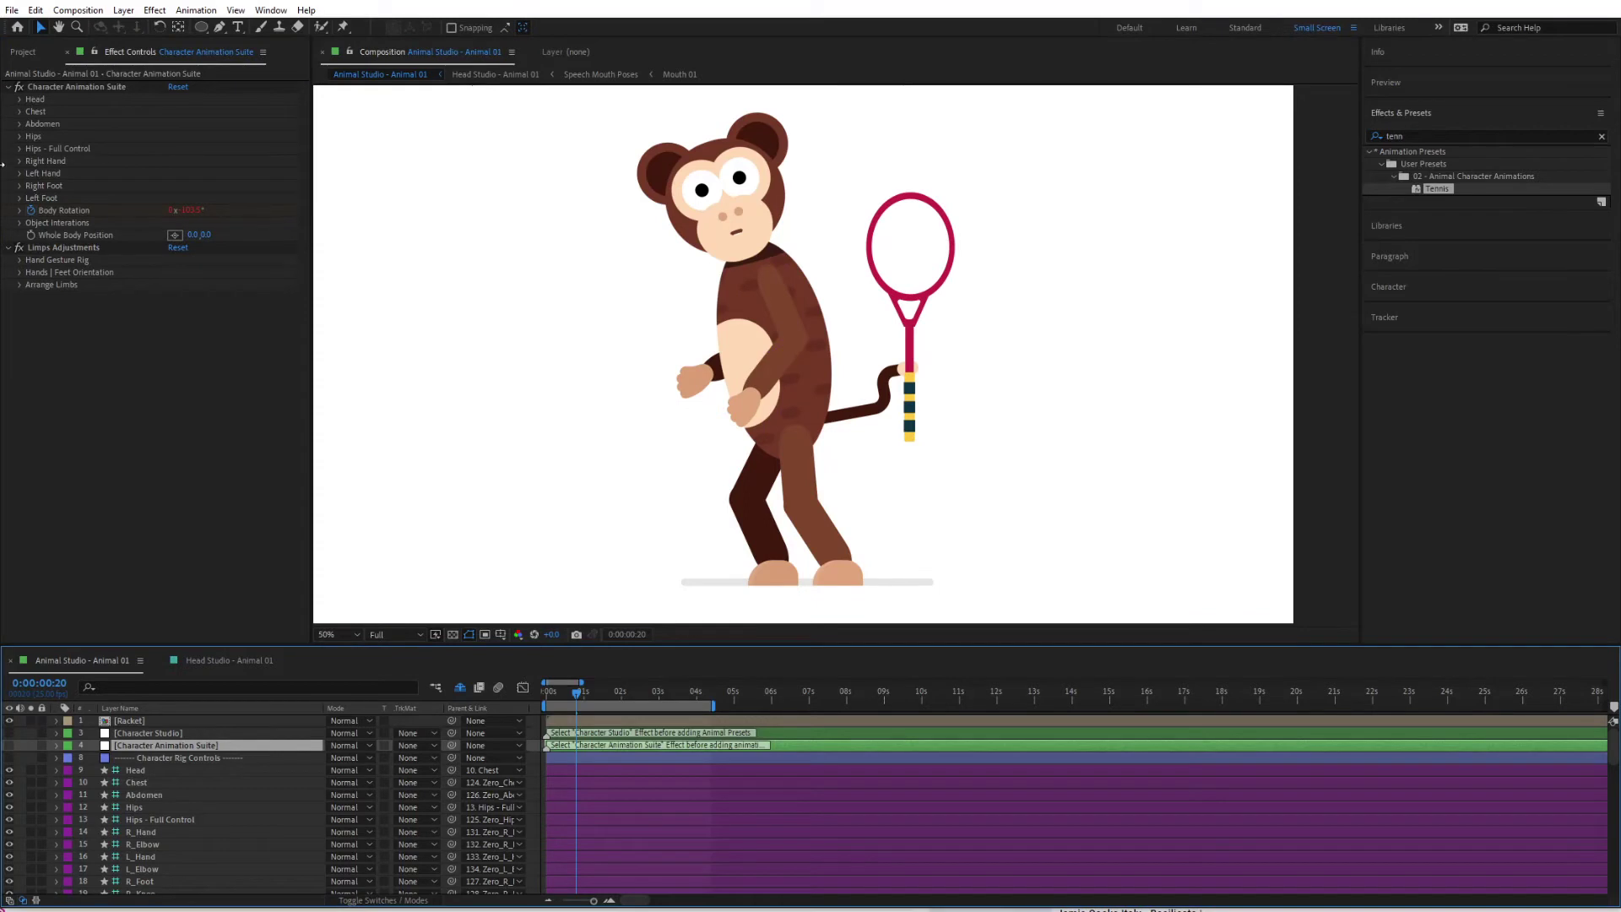
click(20, 223)
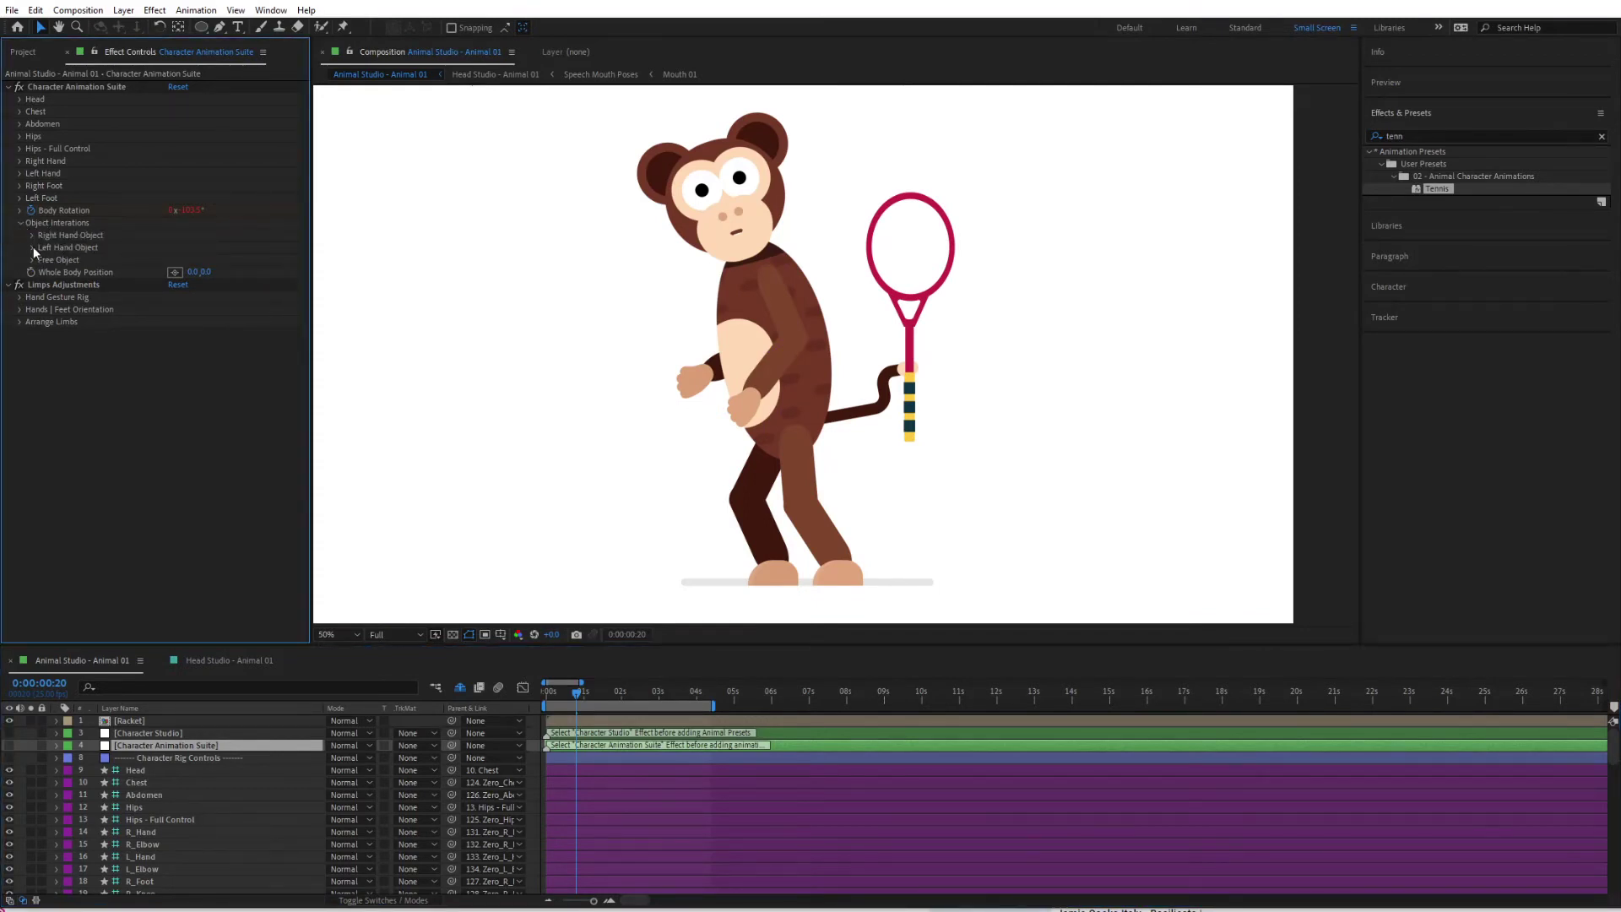
click(33, 247)
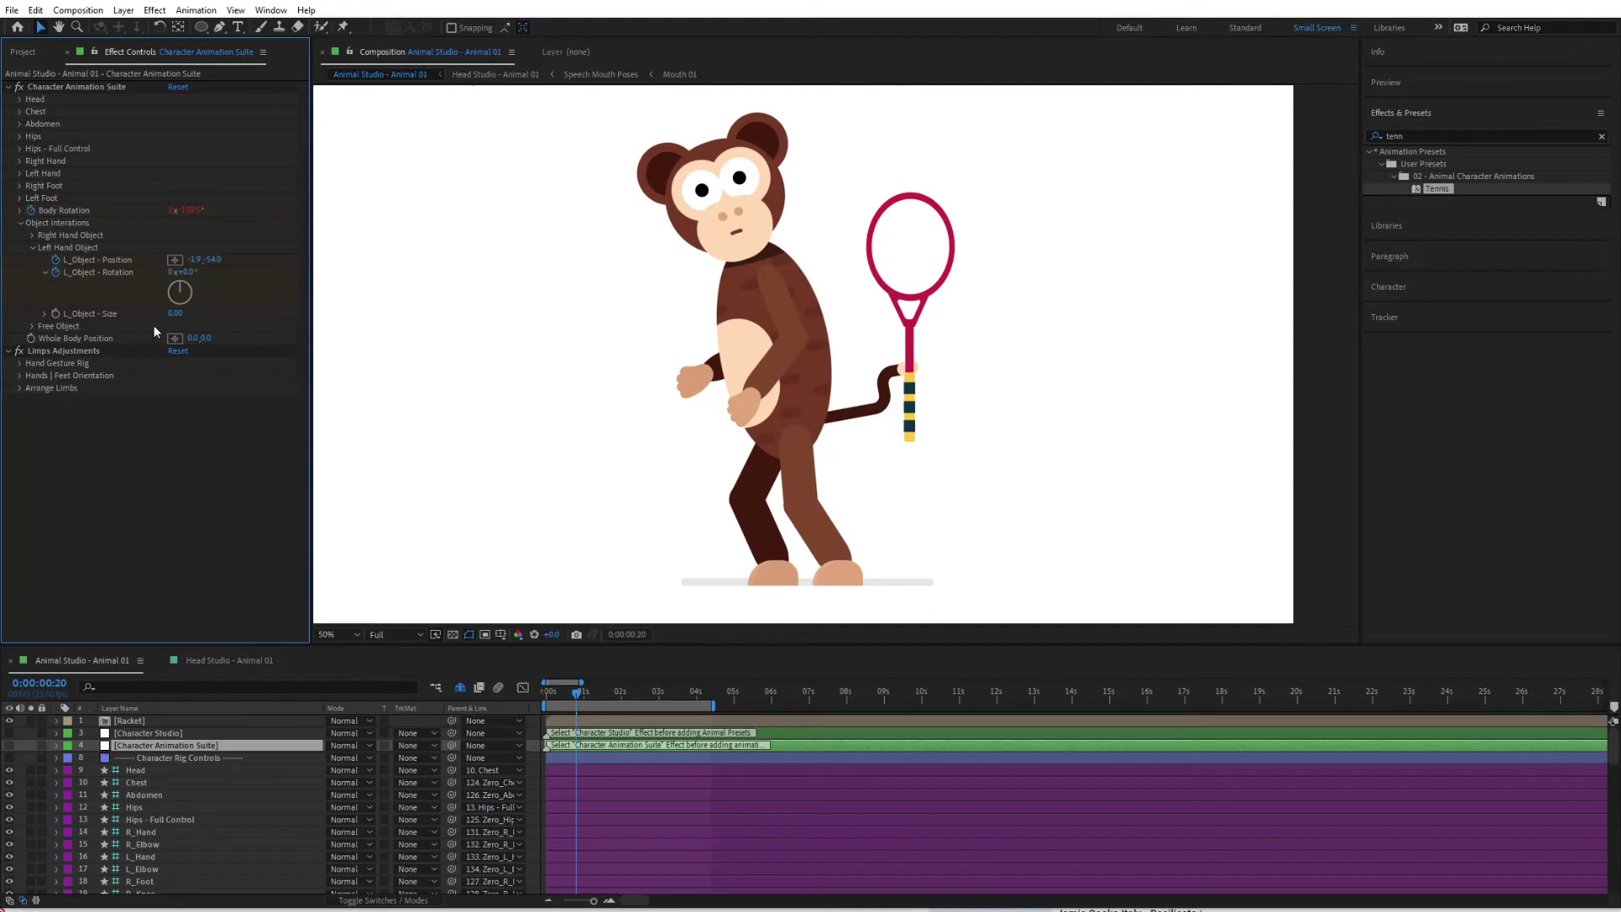
click(177, 313)
text(100)
key(Return)
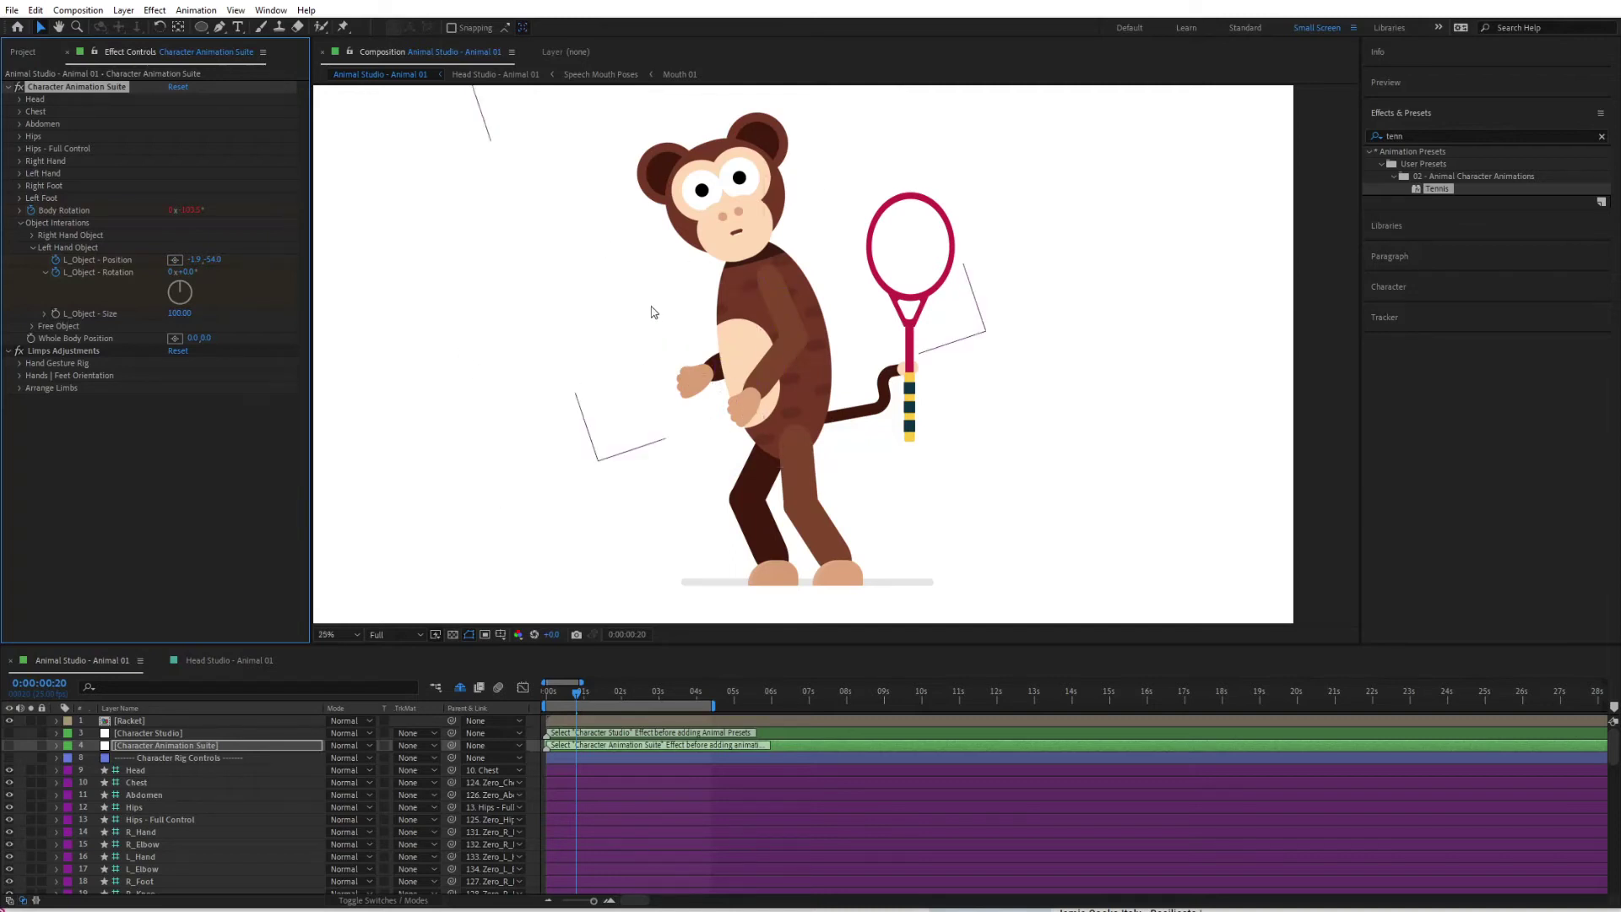
Move Ball 02 from below the monkey's feet back onto its outstretched hand.
key(comma)
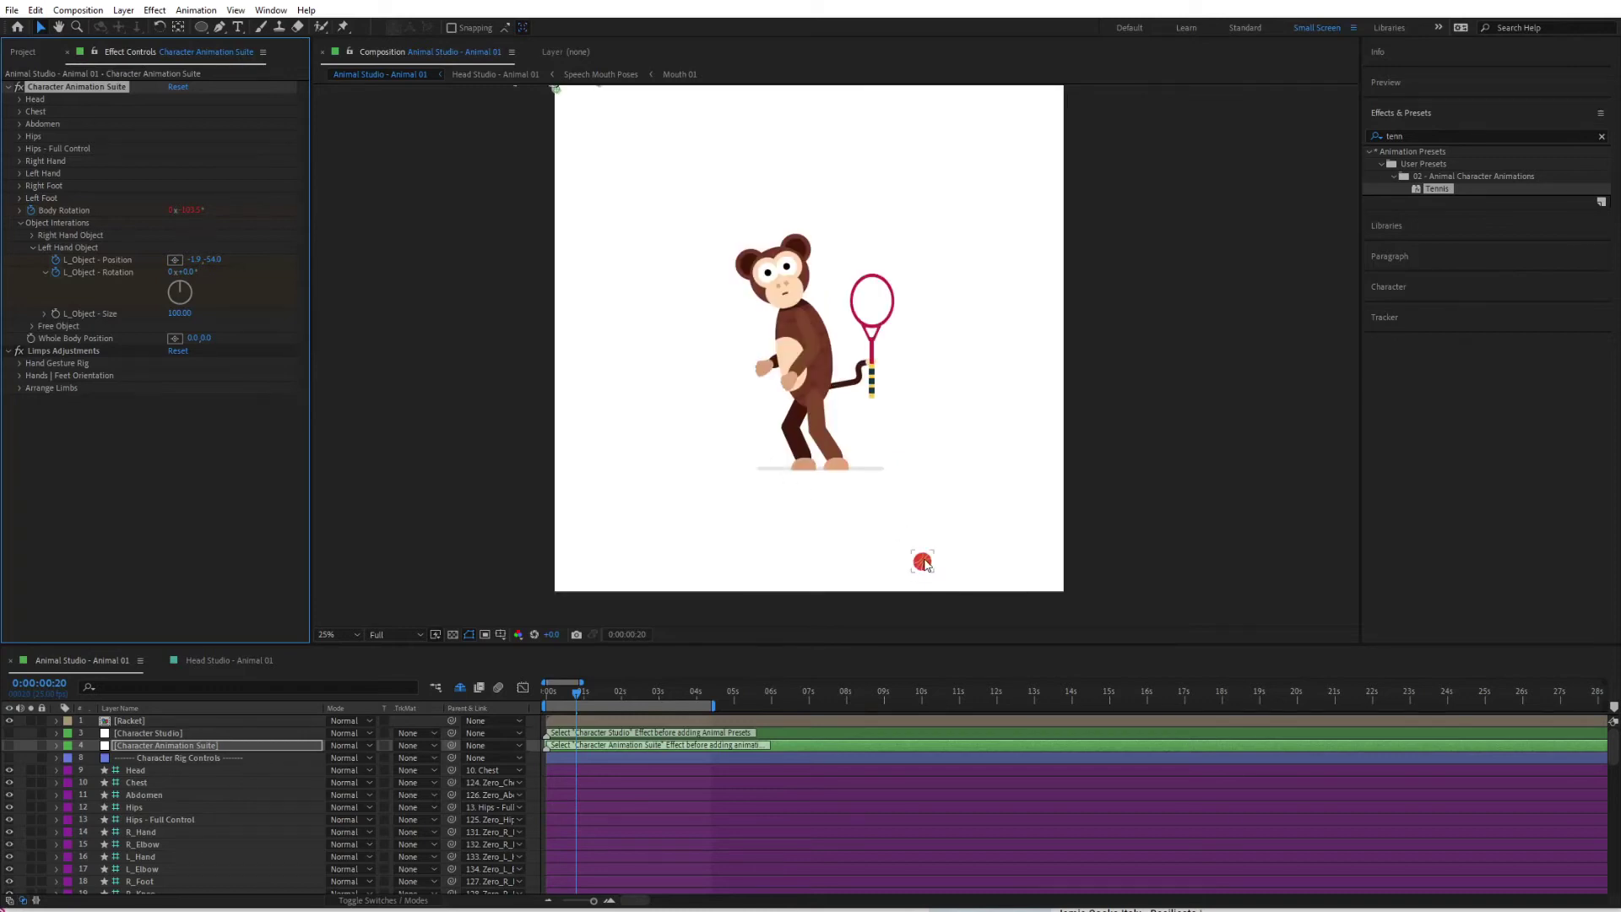
key(comma)
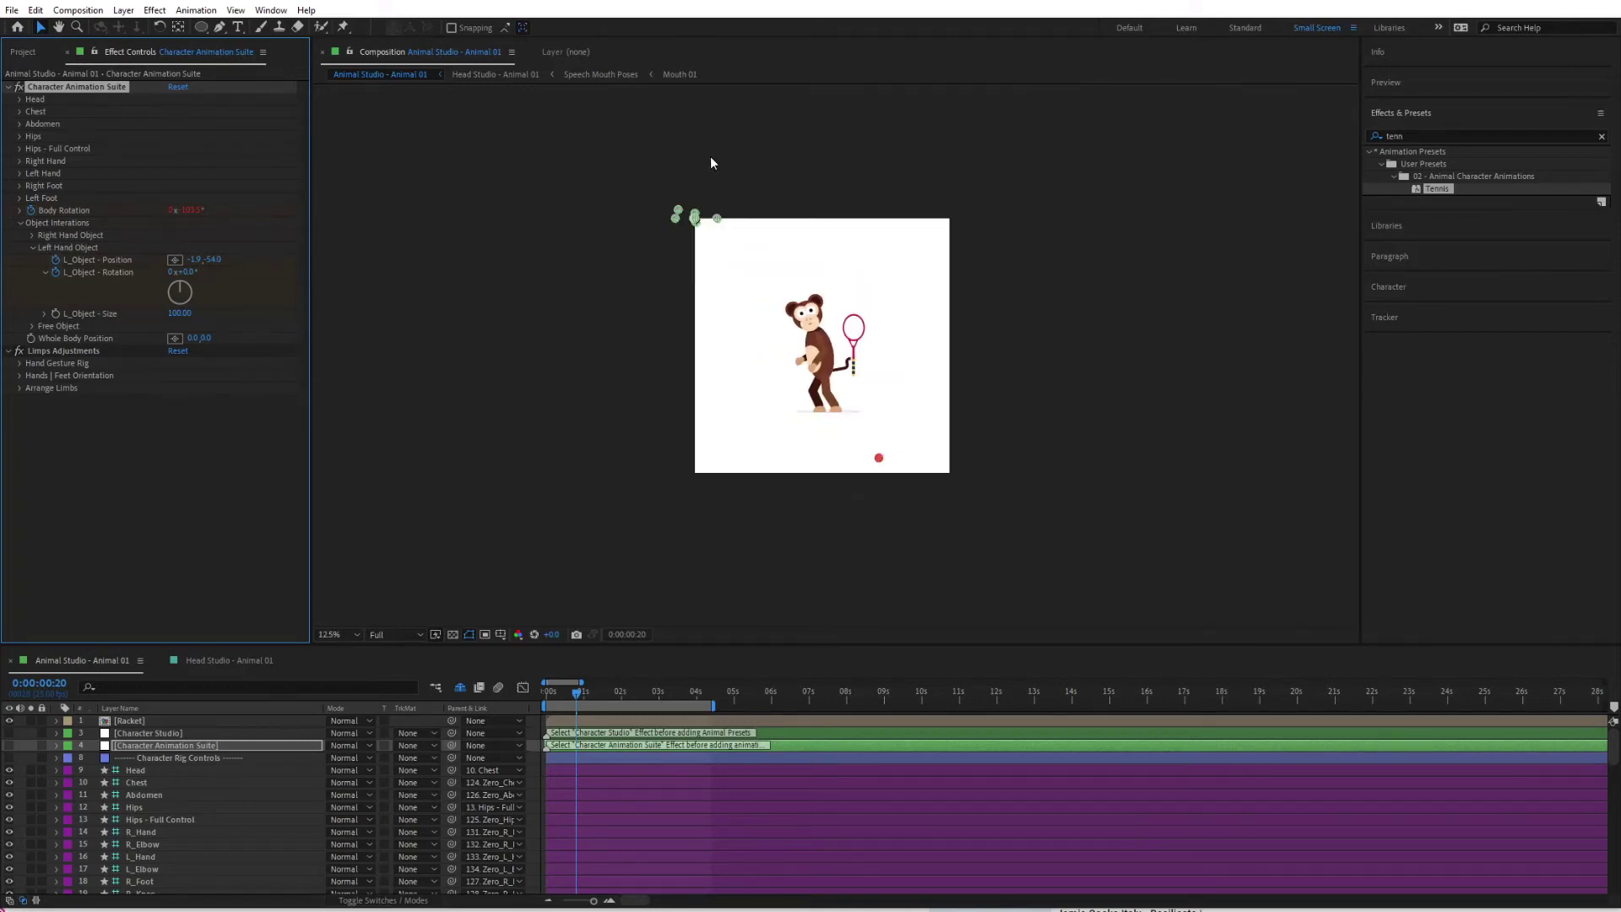
key(period)
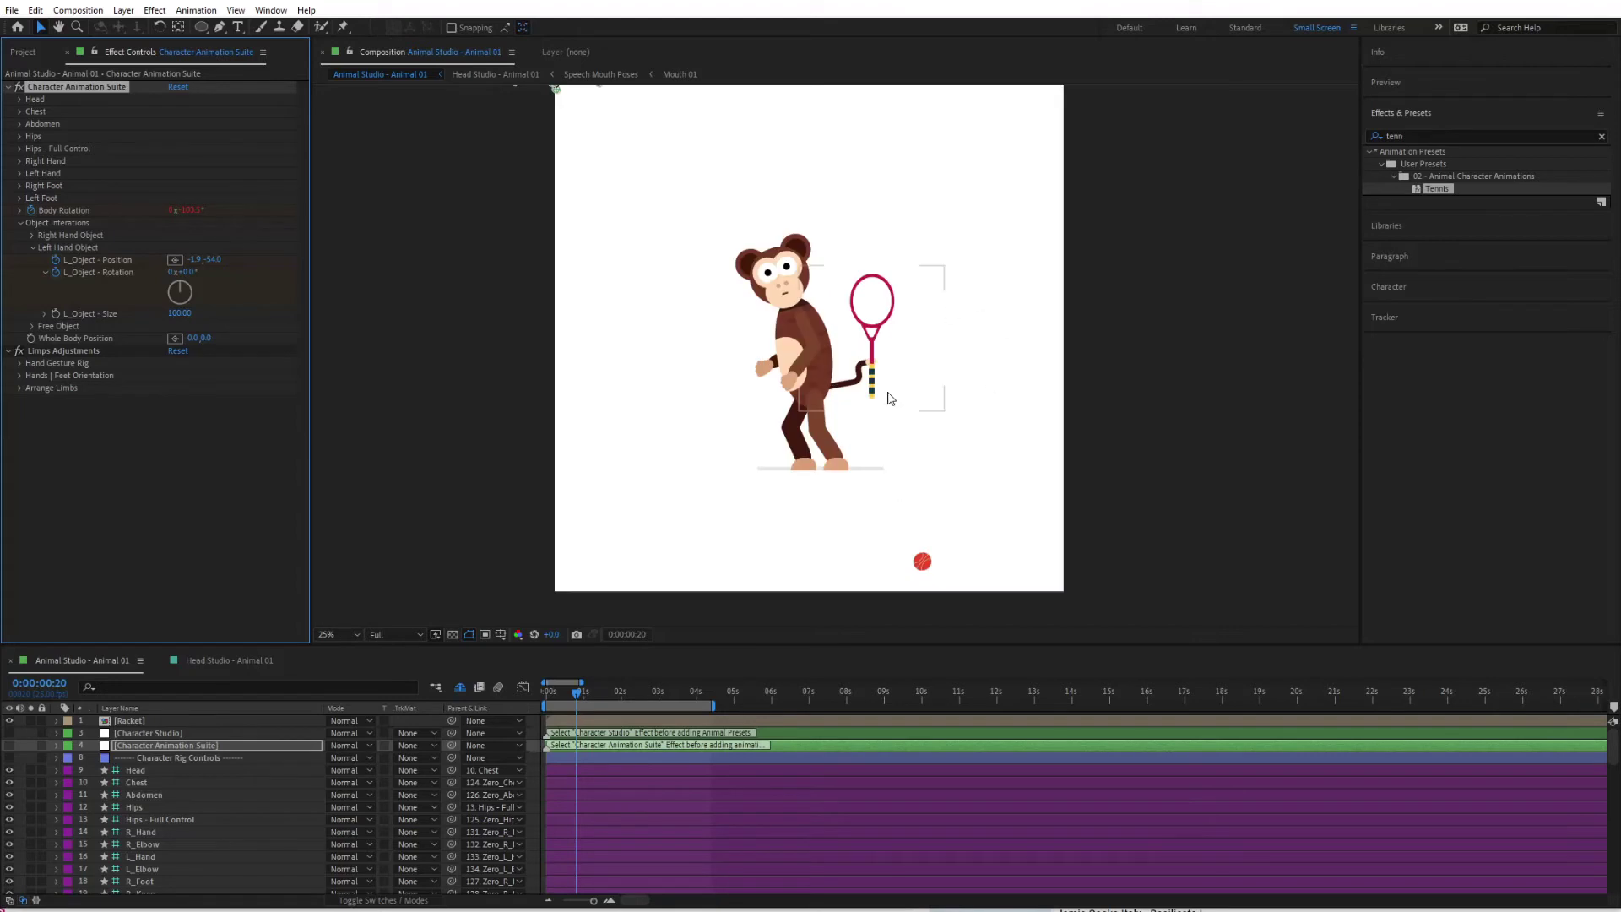
key(comma)
key(period)
click(922, 563)
drag(925, 566, 759, 359)
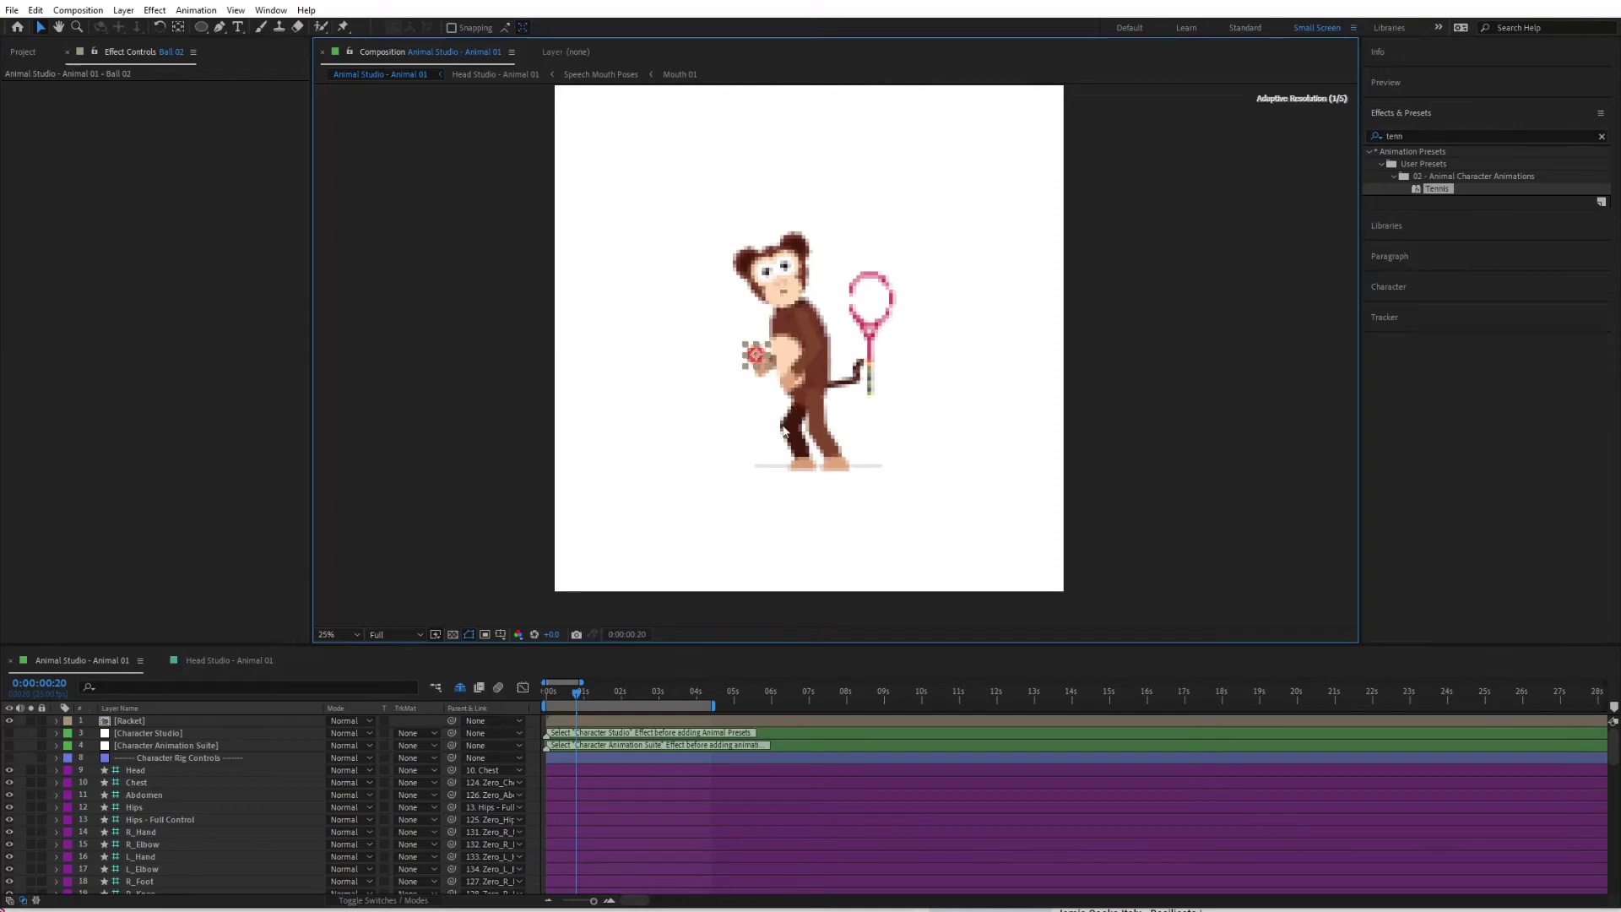
key(period)
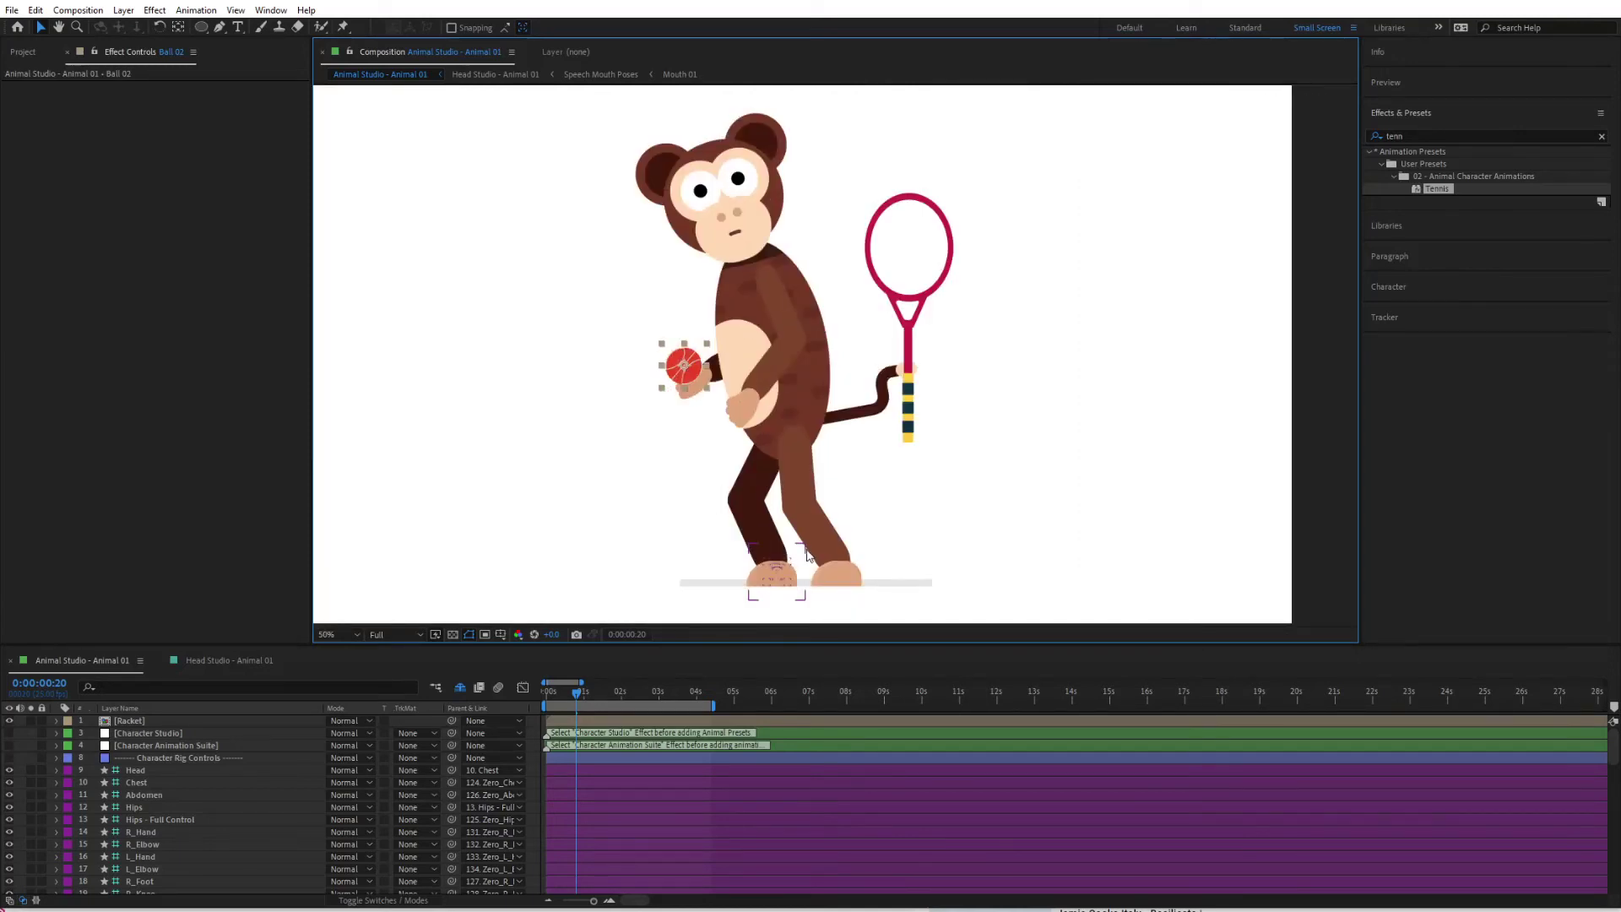
Rotate the Racket to -42° and position it in front of the monkey with the handle over its right hand.
click(926, 311)
mouse_move(754, 343)
mouse_down()
mouse_move(727, 349)
mouse_move(744, 354)
mouse_up()
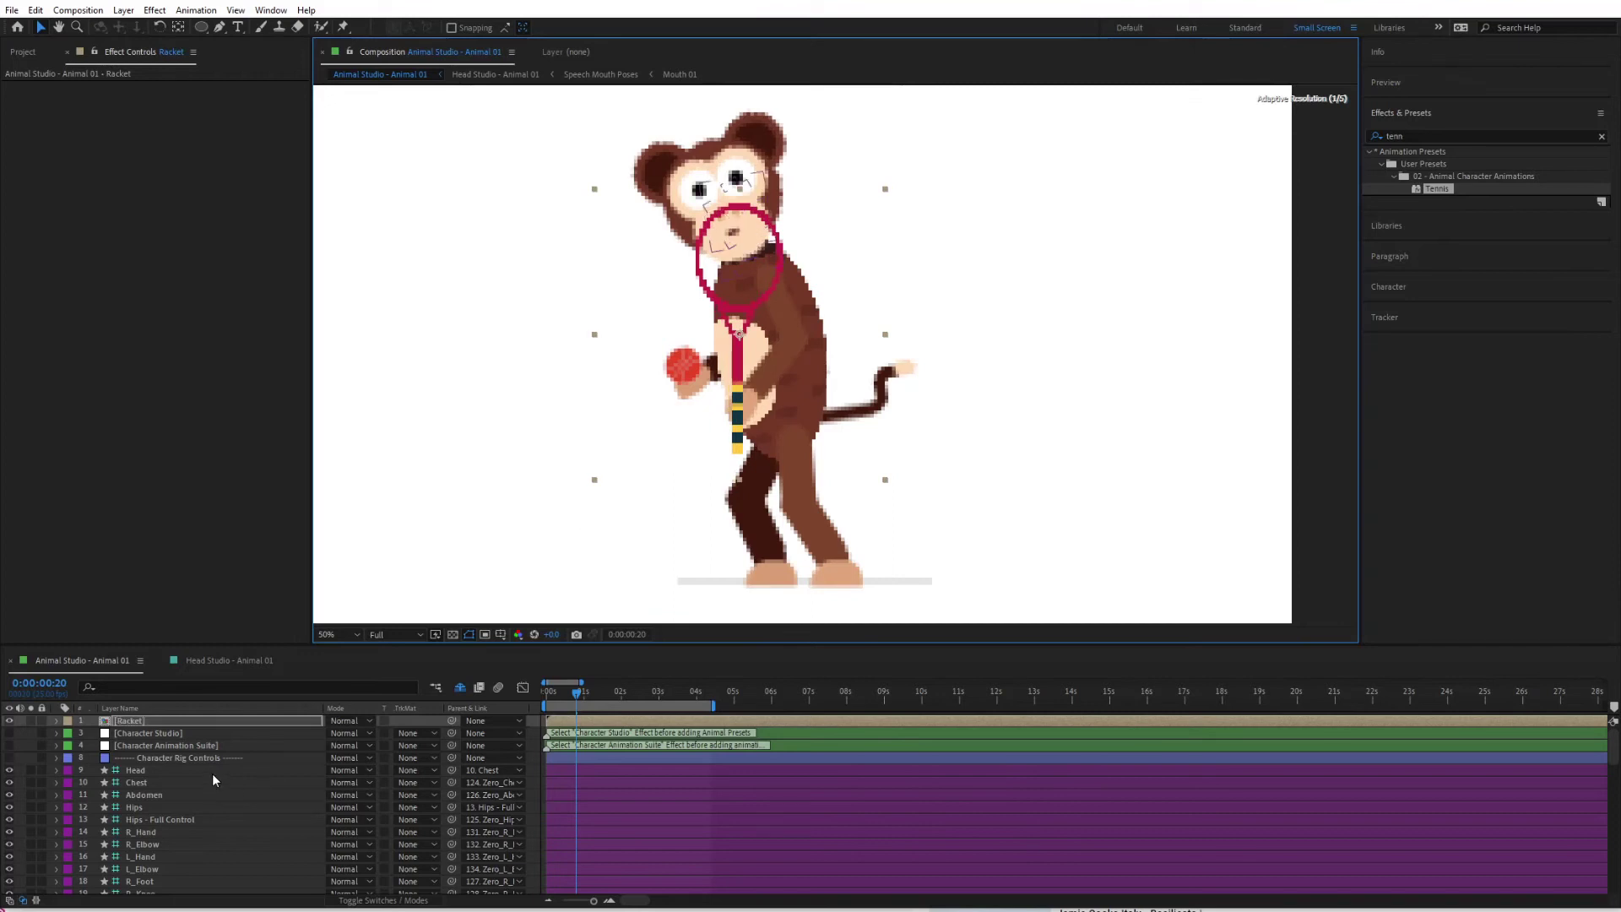
key(r)
drag(339, 733, 325, 741)
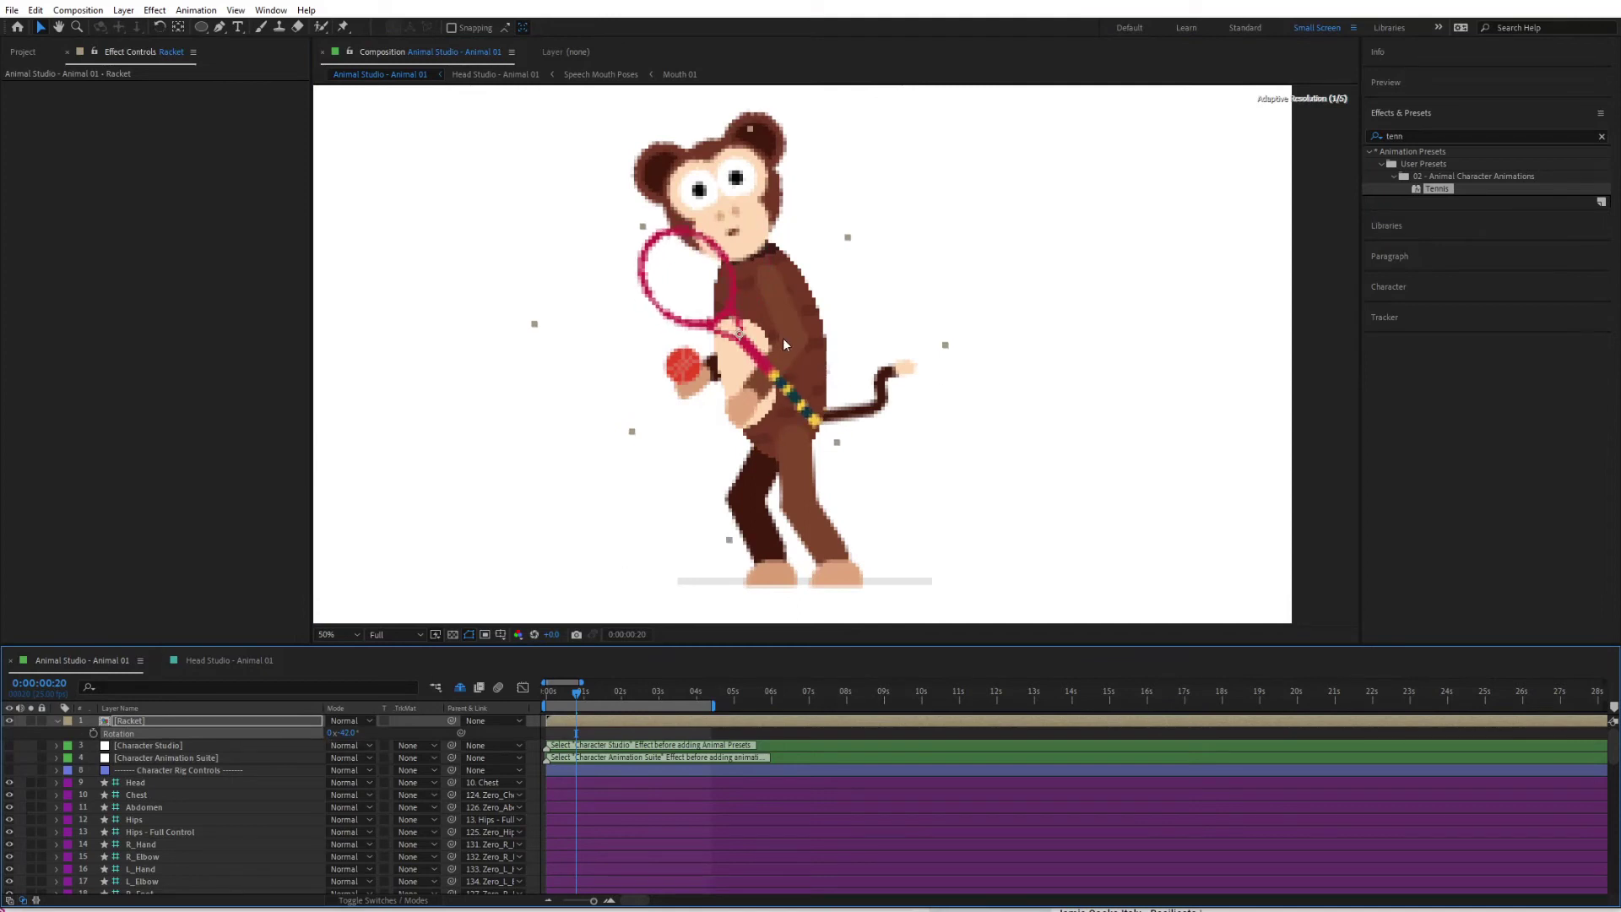
click(793, 391)
mouse_move(754, 395)
mouse_down()
mouse_move(732, 388)
mouse_move(738, 406)
mouse_up()
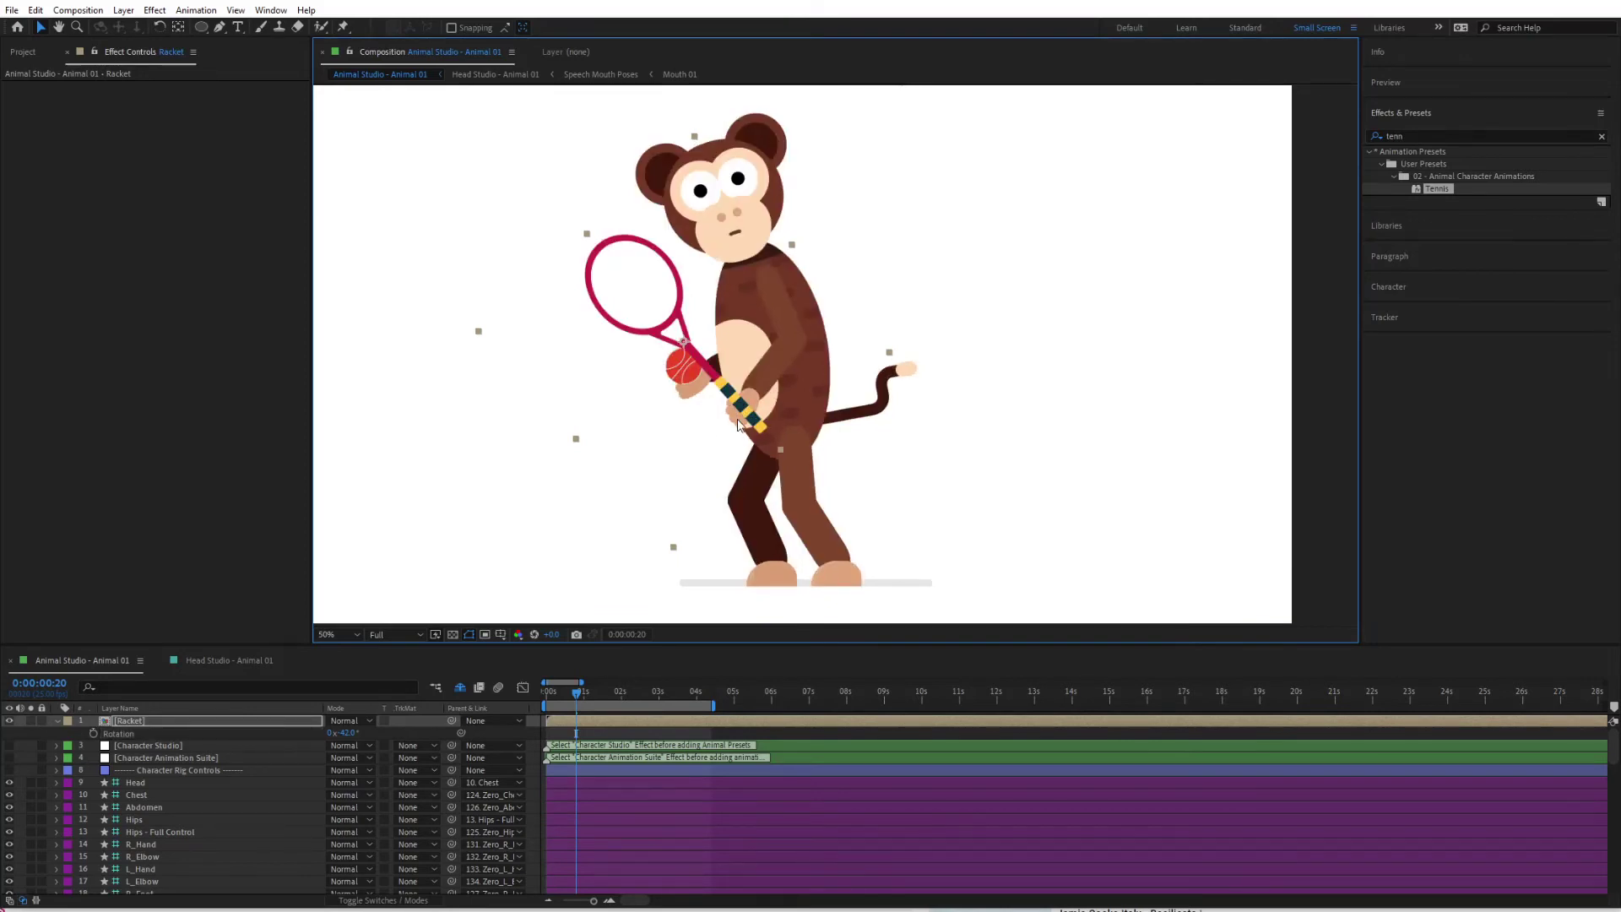
Reorder Racket directly below the front Right Arm [Rubberhose Limbs] layer and parent it to R_Hand_Object.
drag(140, 722, 171, 817)
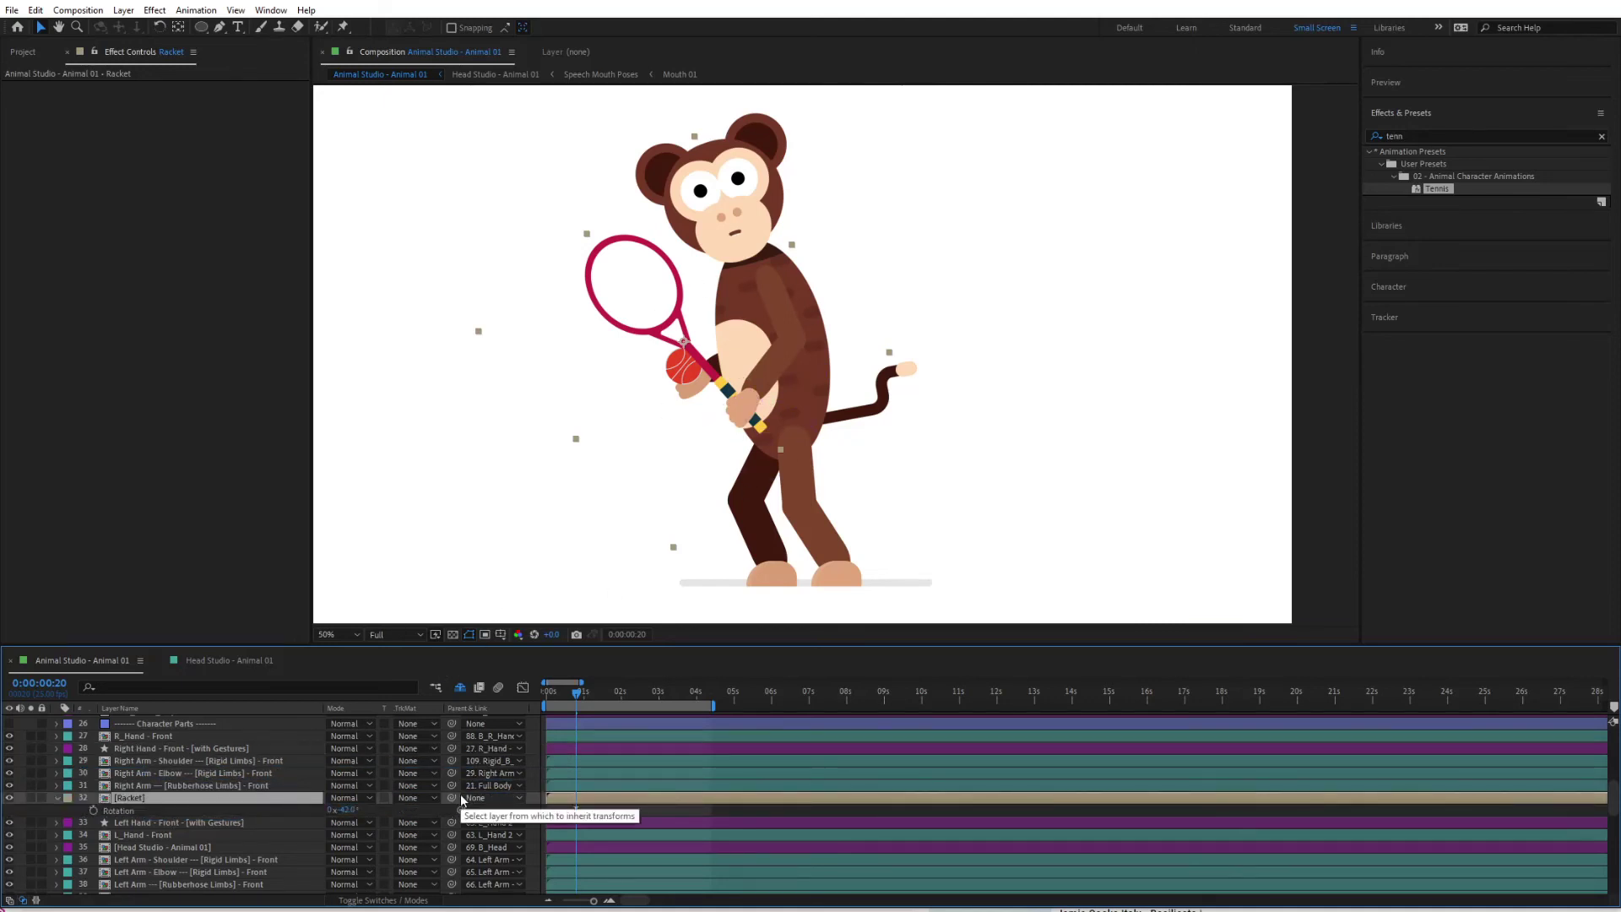
scroll(177, 786, up, 2)
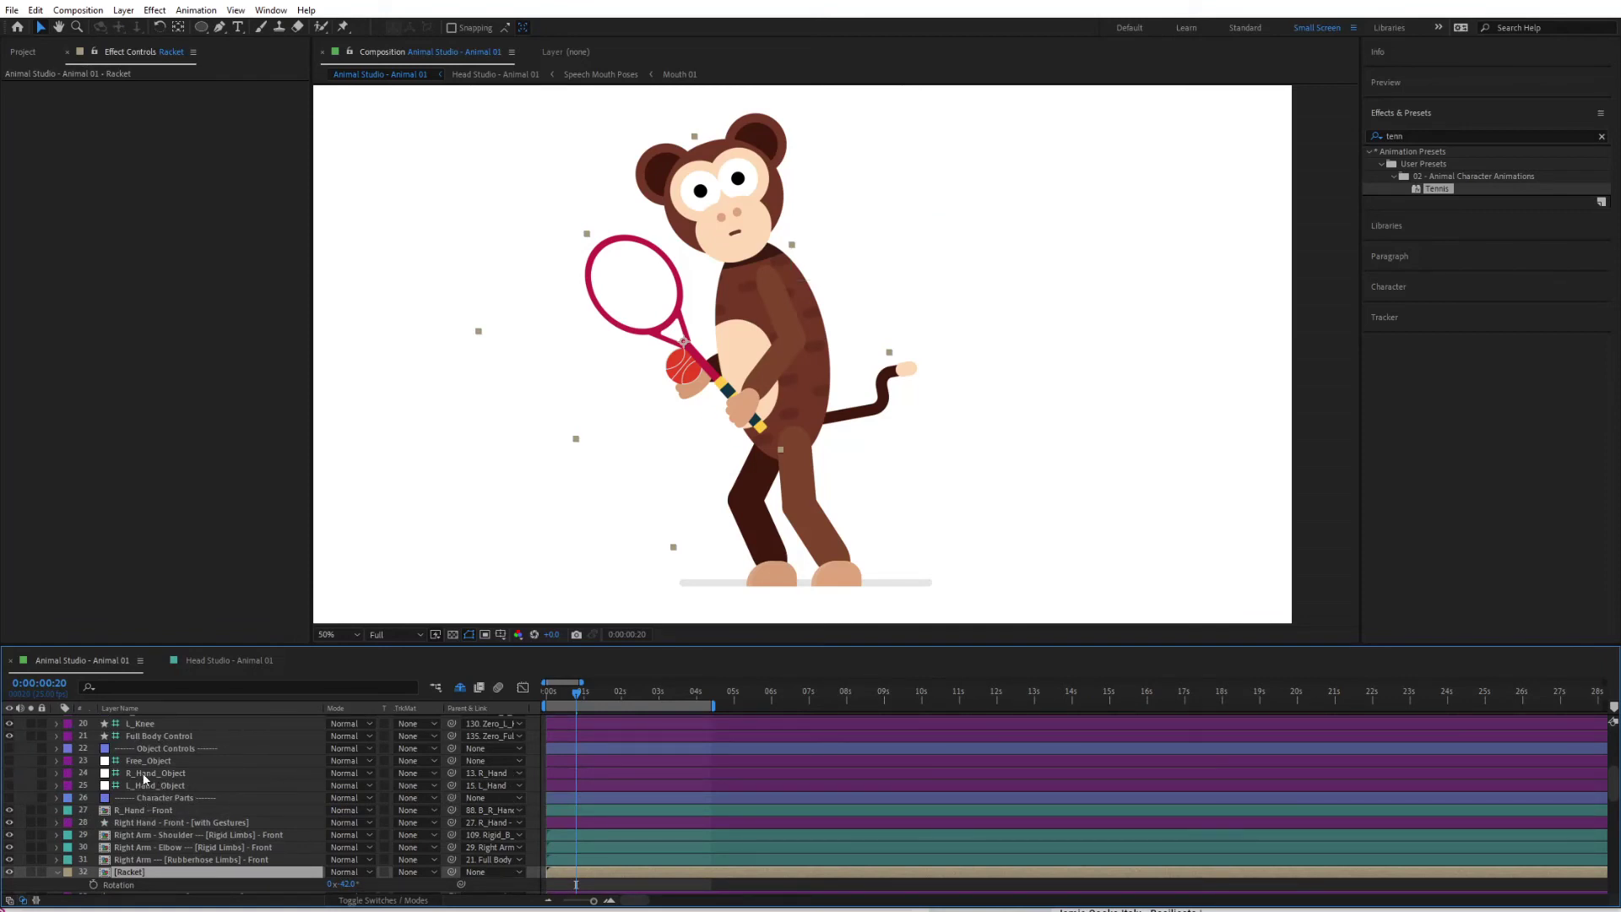
scroll(144, 773, down, 1)
drag(457, 836, 216, 741)
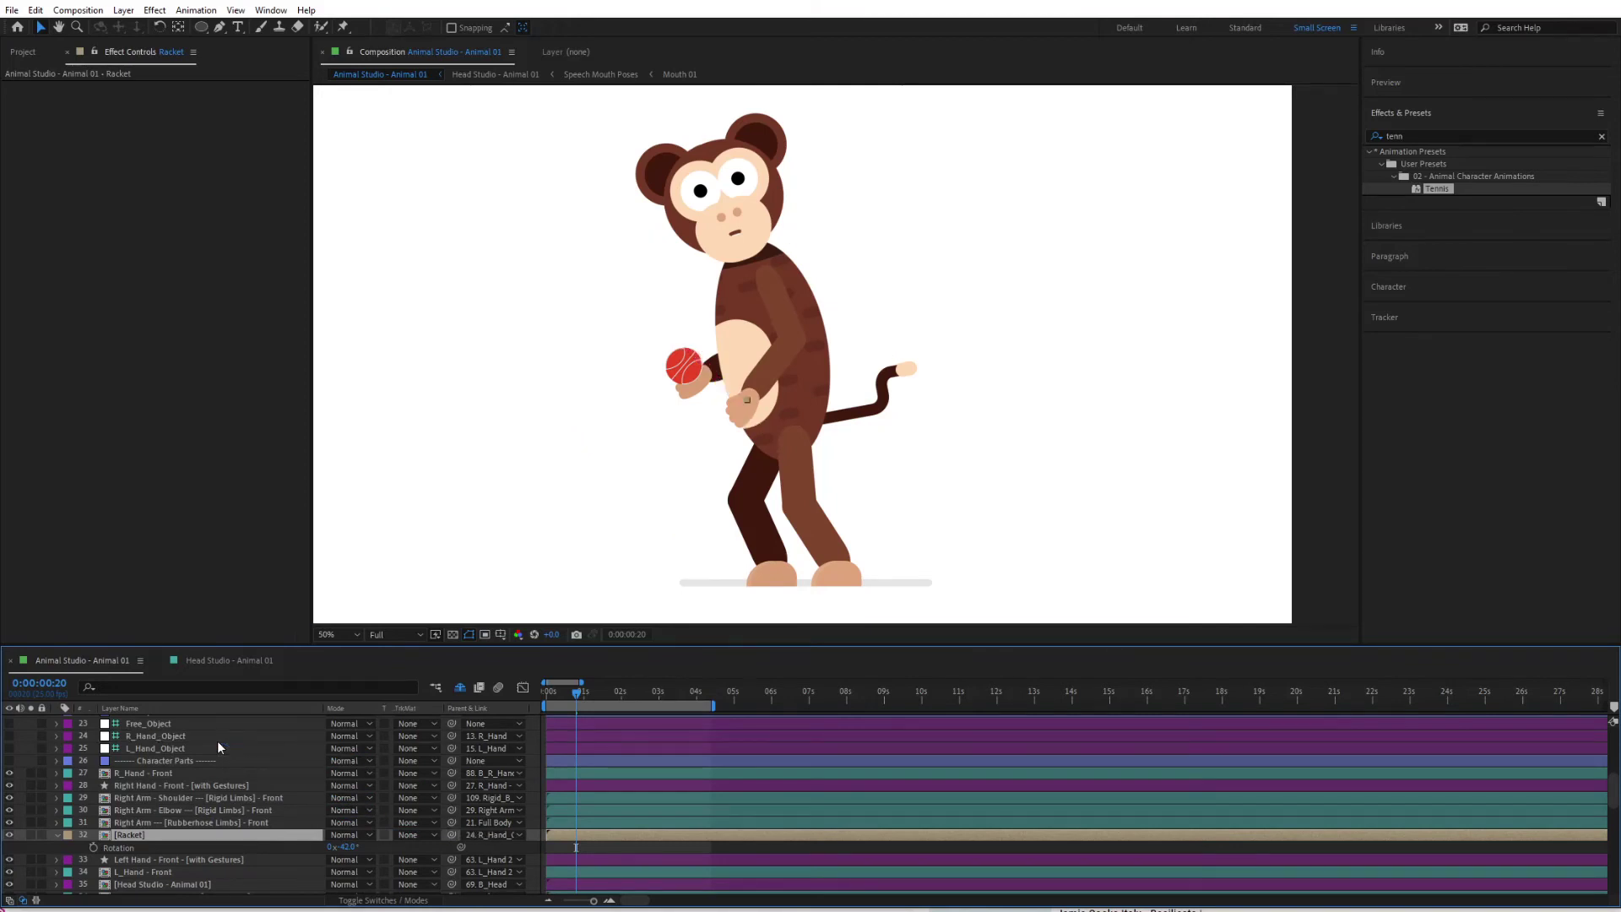
Raise R_Object - Size above zero under the Right Hand Object interactions of the Character Animation Suite layer.
key(comma)
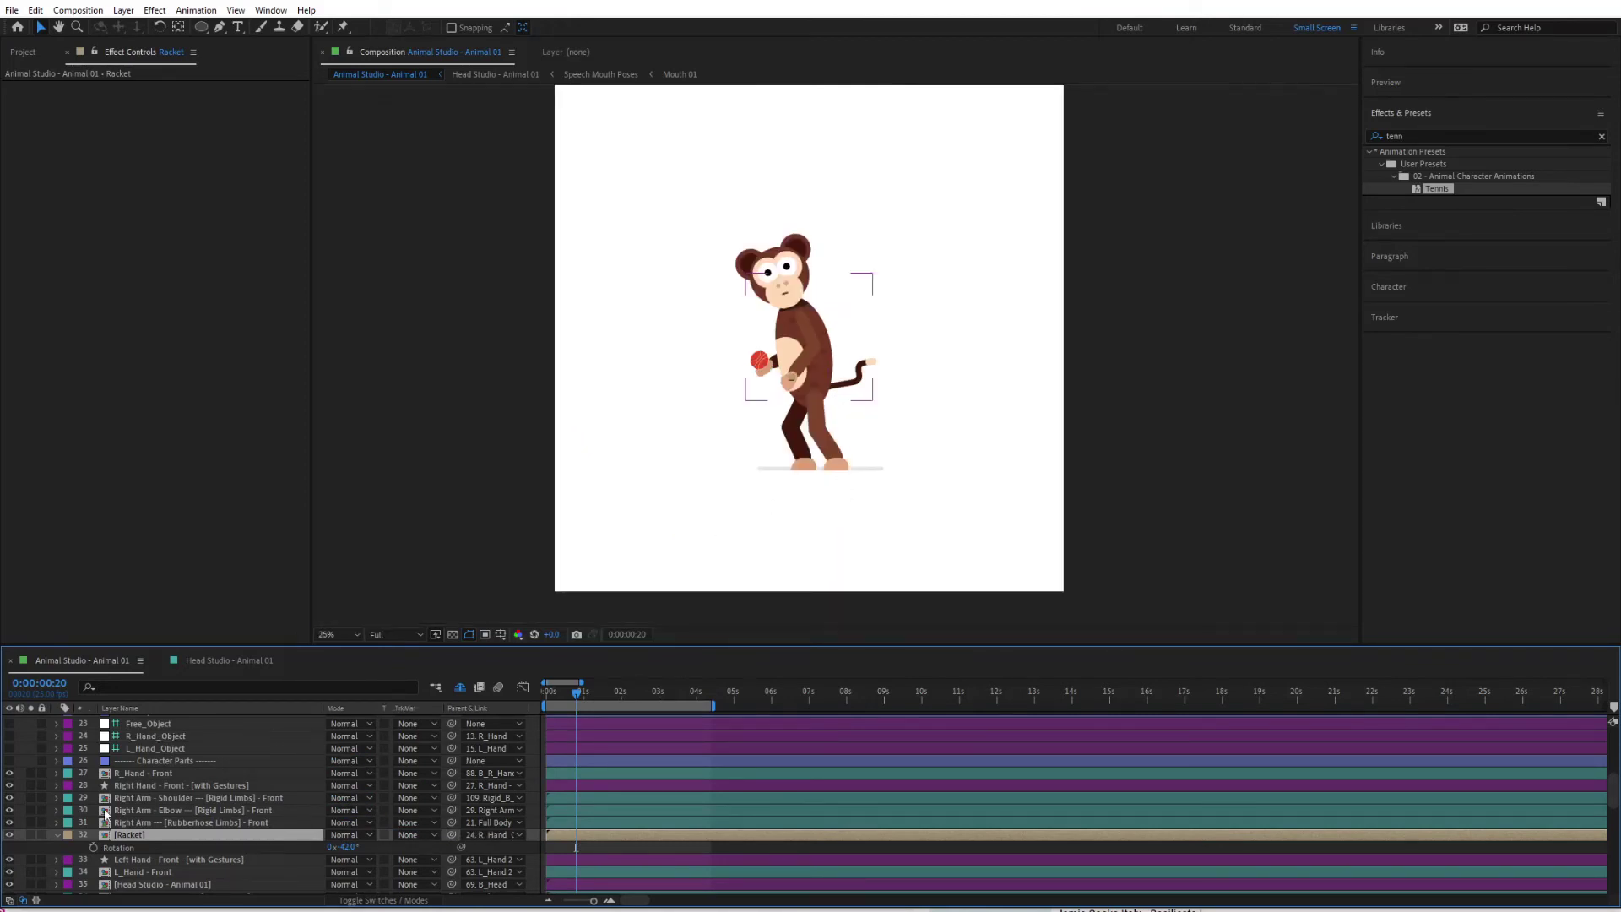
scroll(221, 767, up, 10)
click(154, 733)
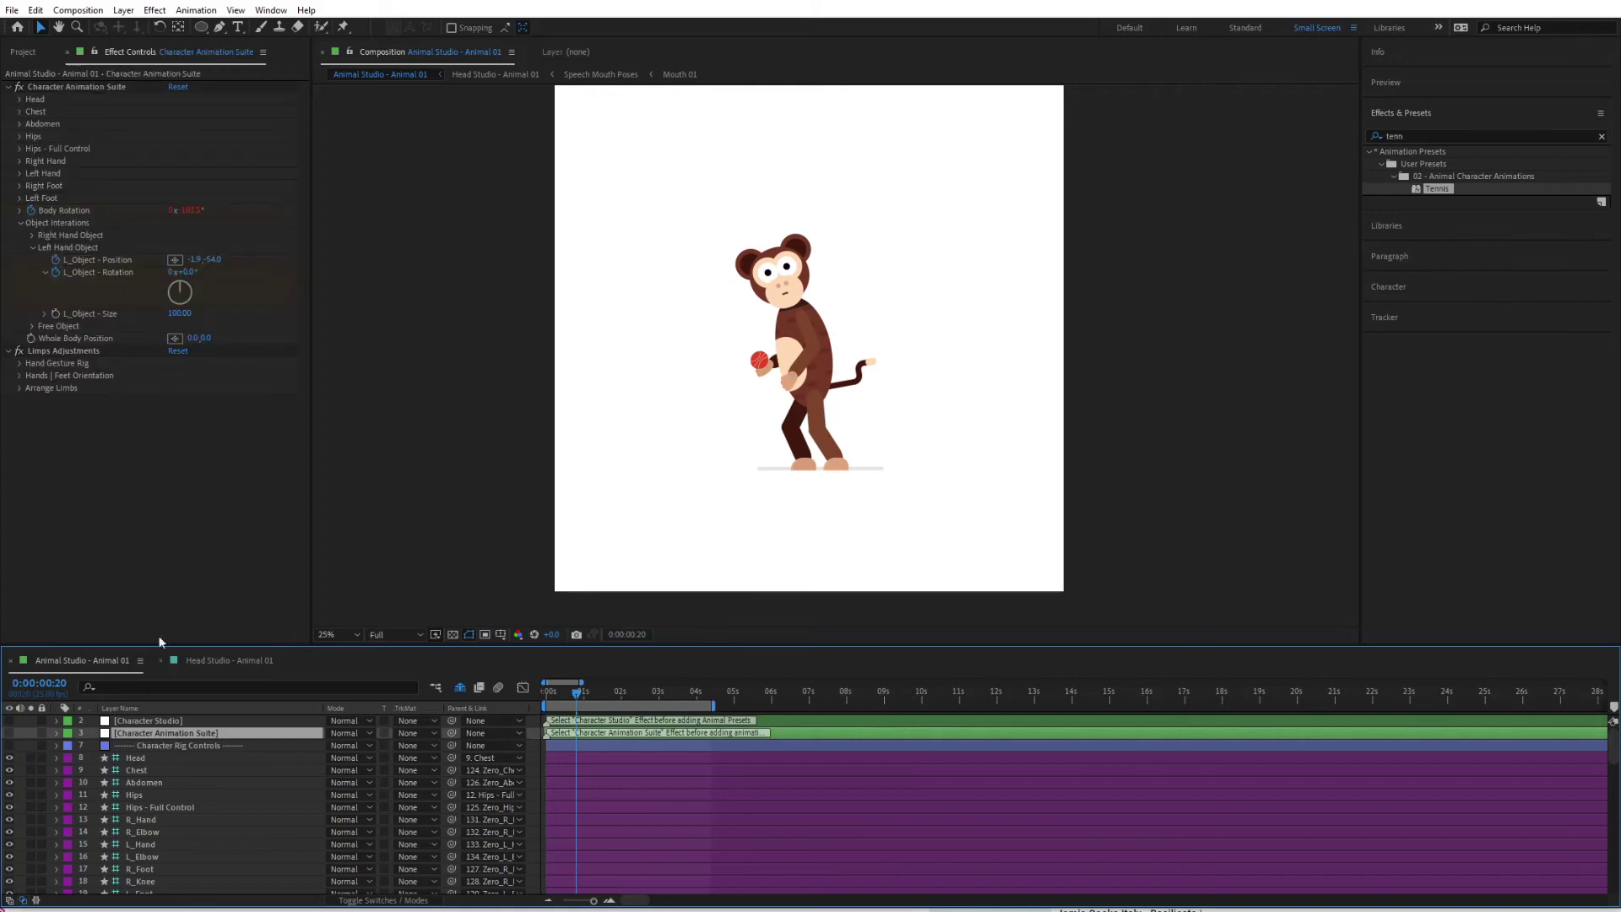
click(34, 247)
click(34, 235)
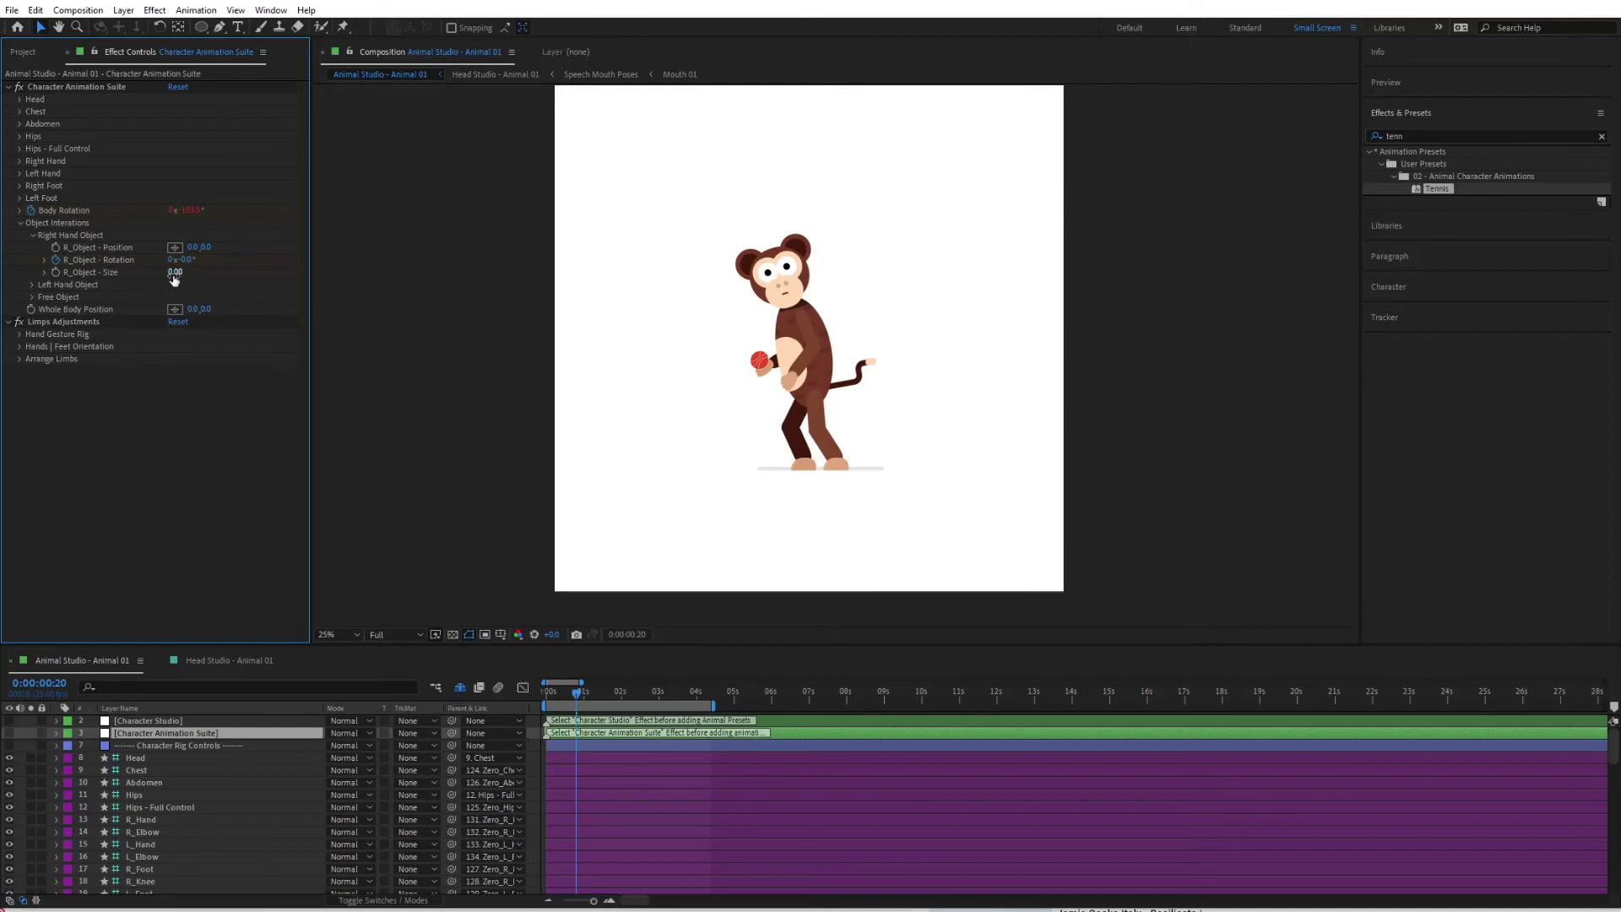
click(179, 273)
key(Return)
Move the Racket back to the monkey and fit its handle into the right hand.
click(928, 579)
drag(929, 580, 749, 349)
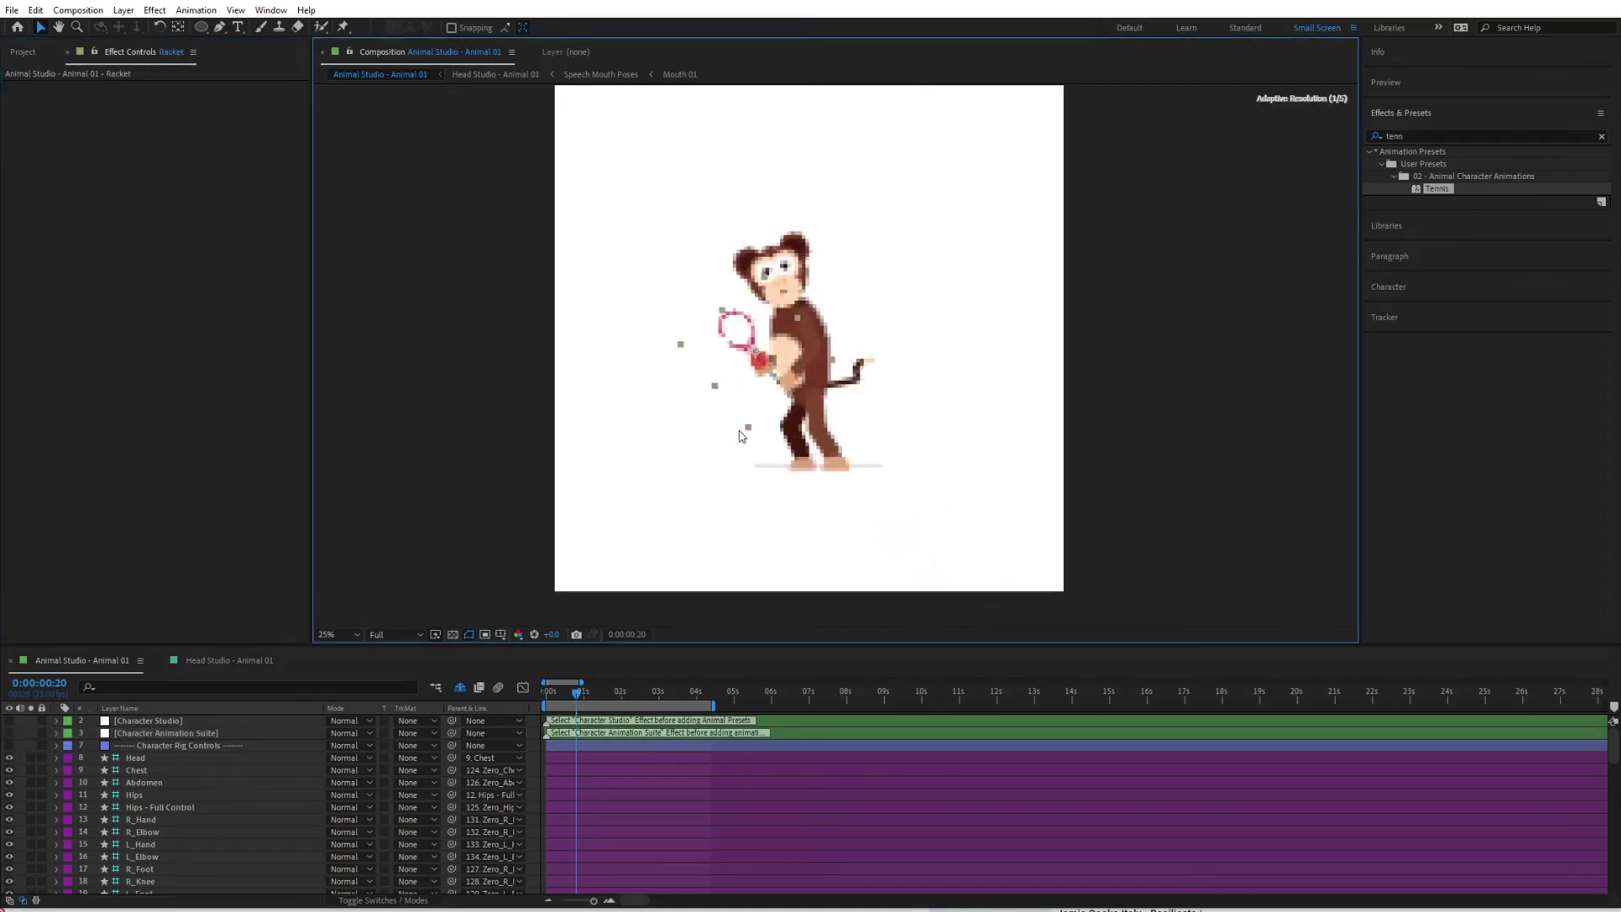
key(slash)
drag(575, 420, 614, 429)
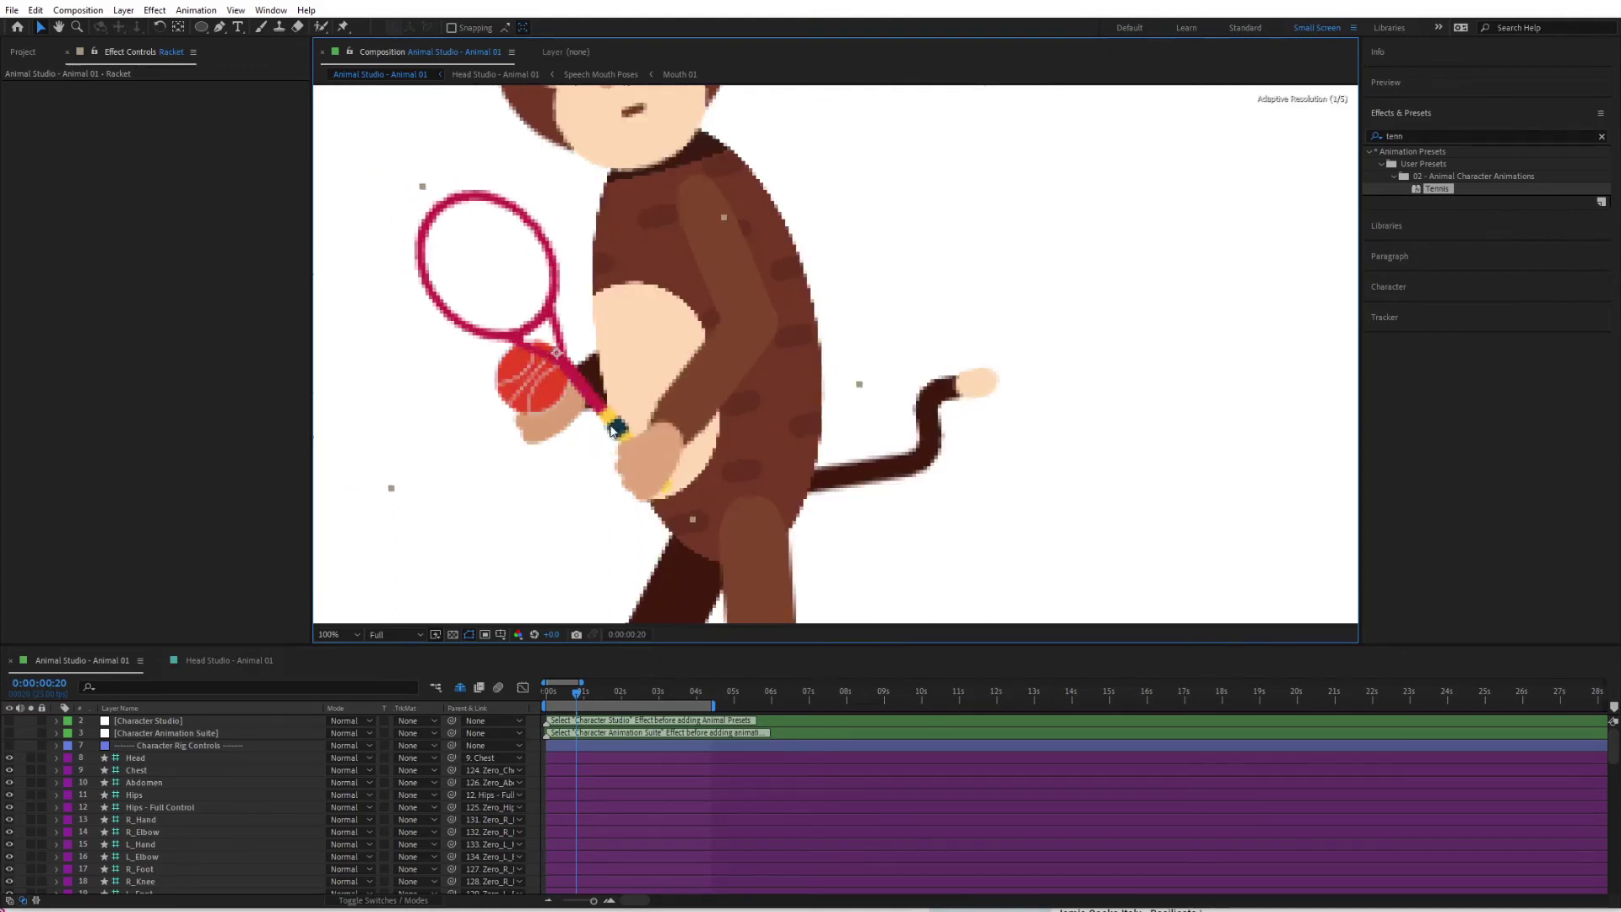
key(comma)
key(comma)
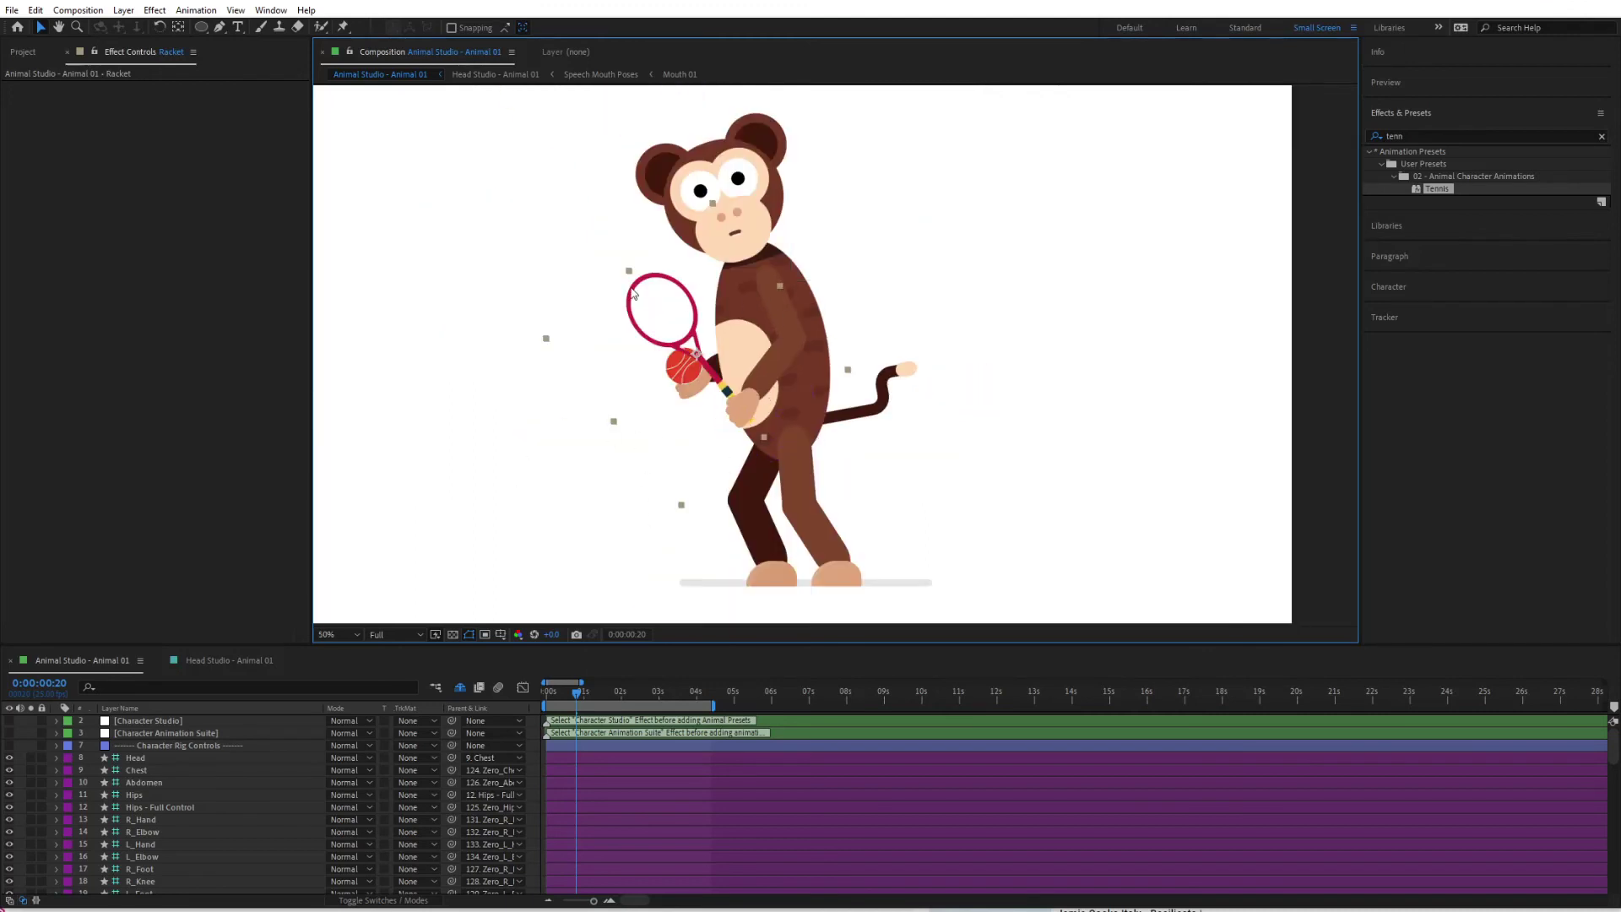
Locate the Racket layer in the timeline and reveal its Rotation property.
scroll(199, 770, down, 5)
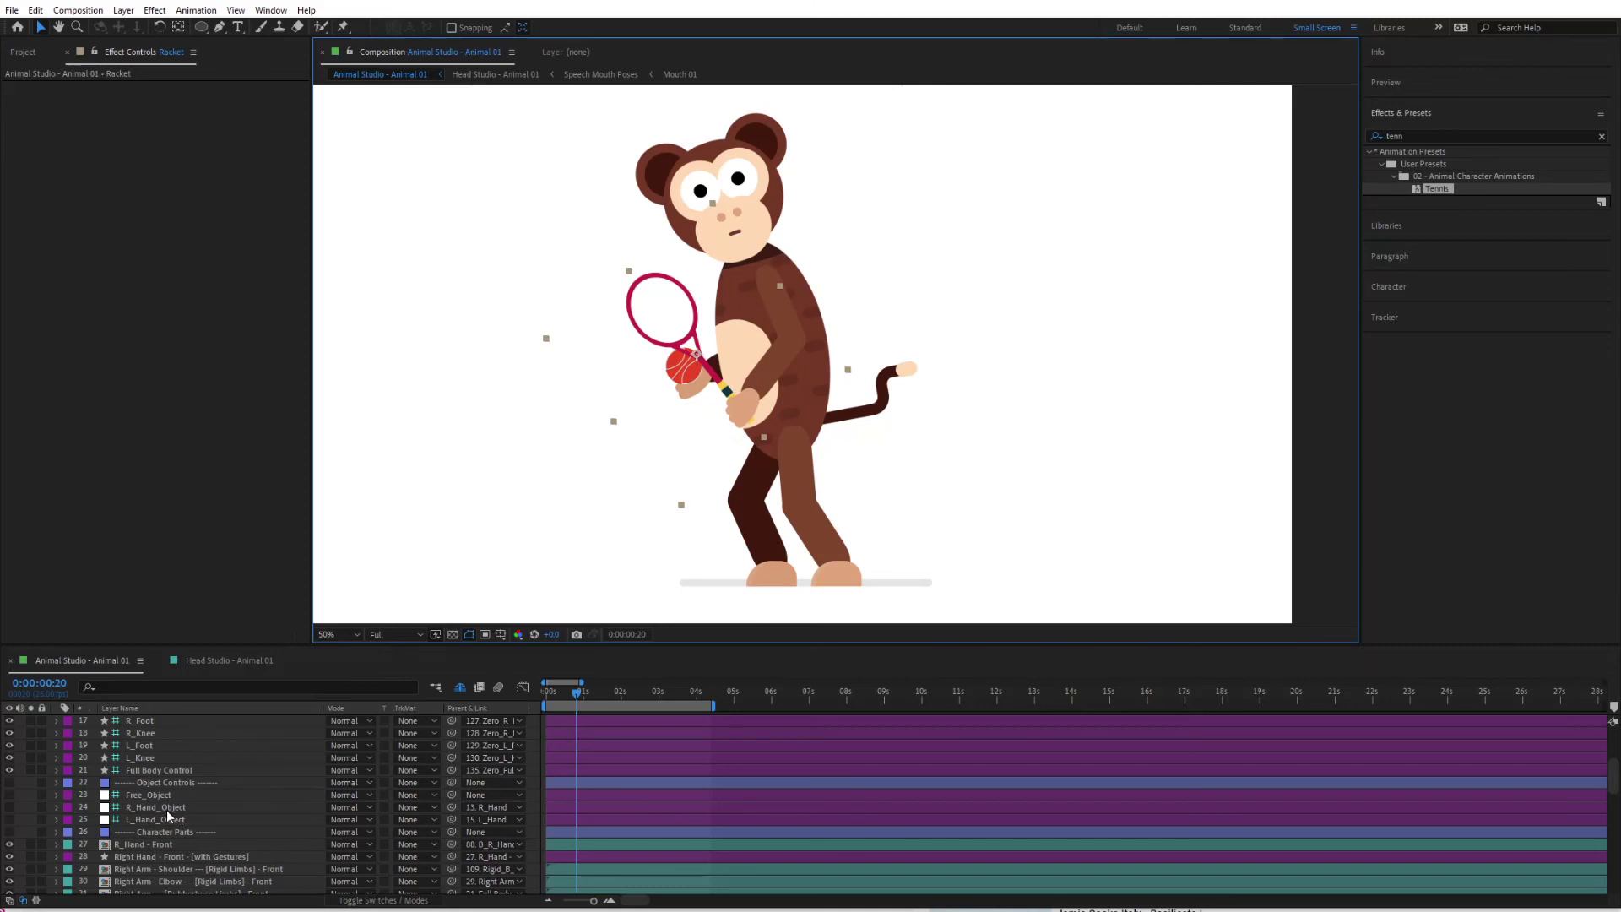
key(r)
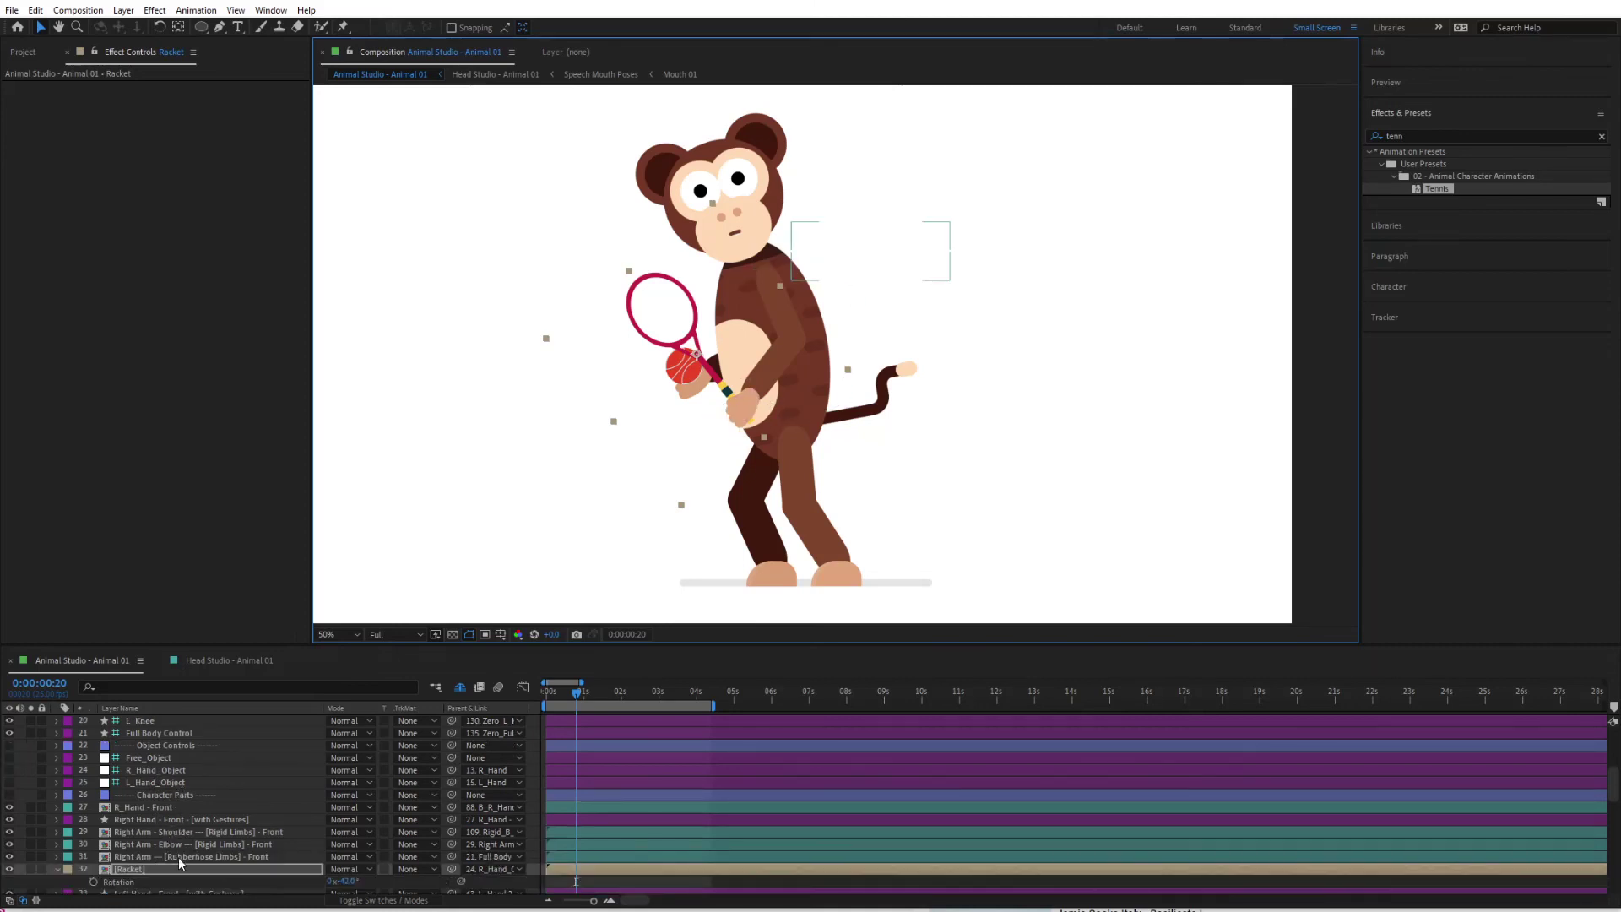
scroll(195, 845, down, 1)
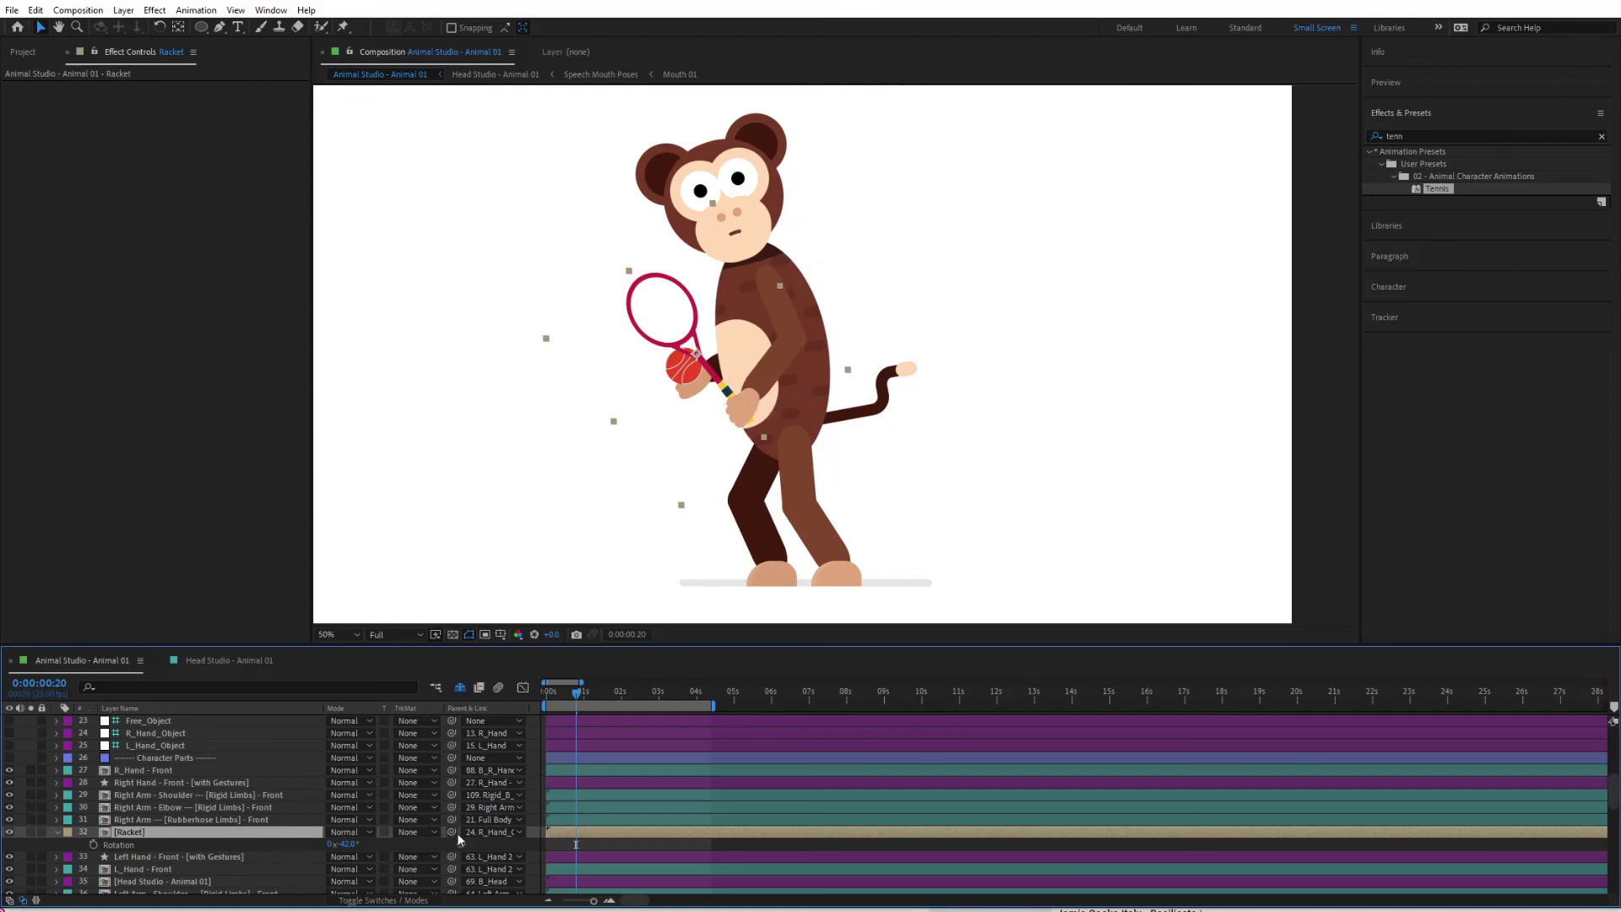
Scale the Racket layer to 120%.
mouse_move(453, 833)
mouse_down()
mouse_move(137, 800)
mouse_move(154, 777)
mouse_move(134, 774)
mouse_move(431, 811)
mouse_move(453, 833)
mouse_up()
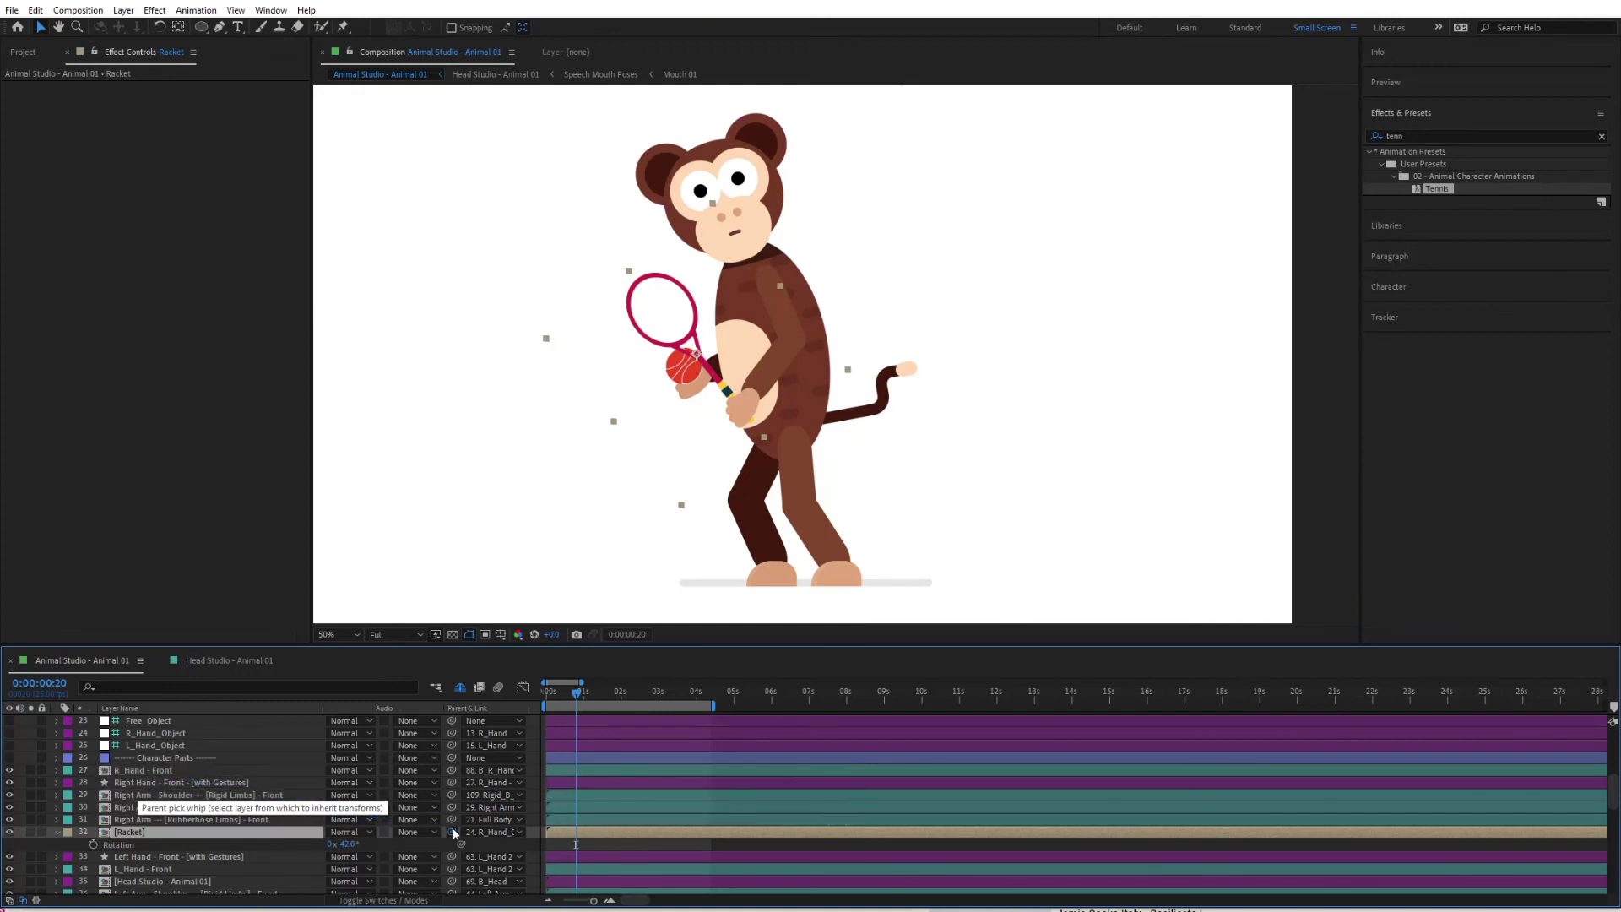
scroll(200, 785, up, 3)
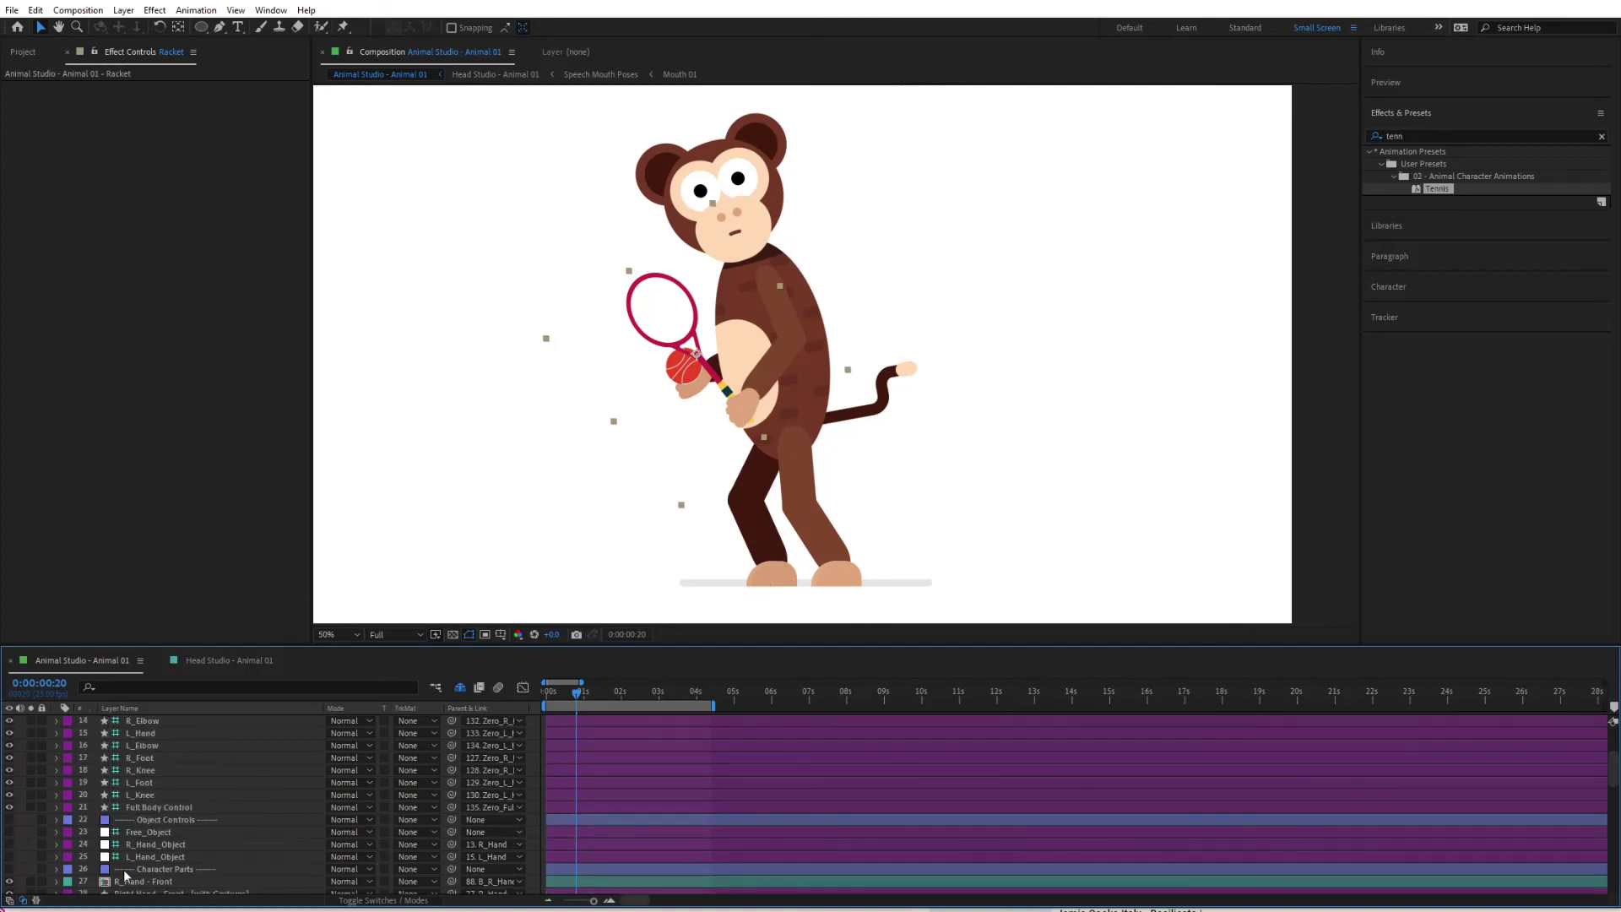
scroll(223, 791, down, 1)
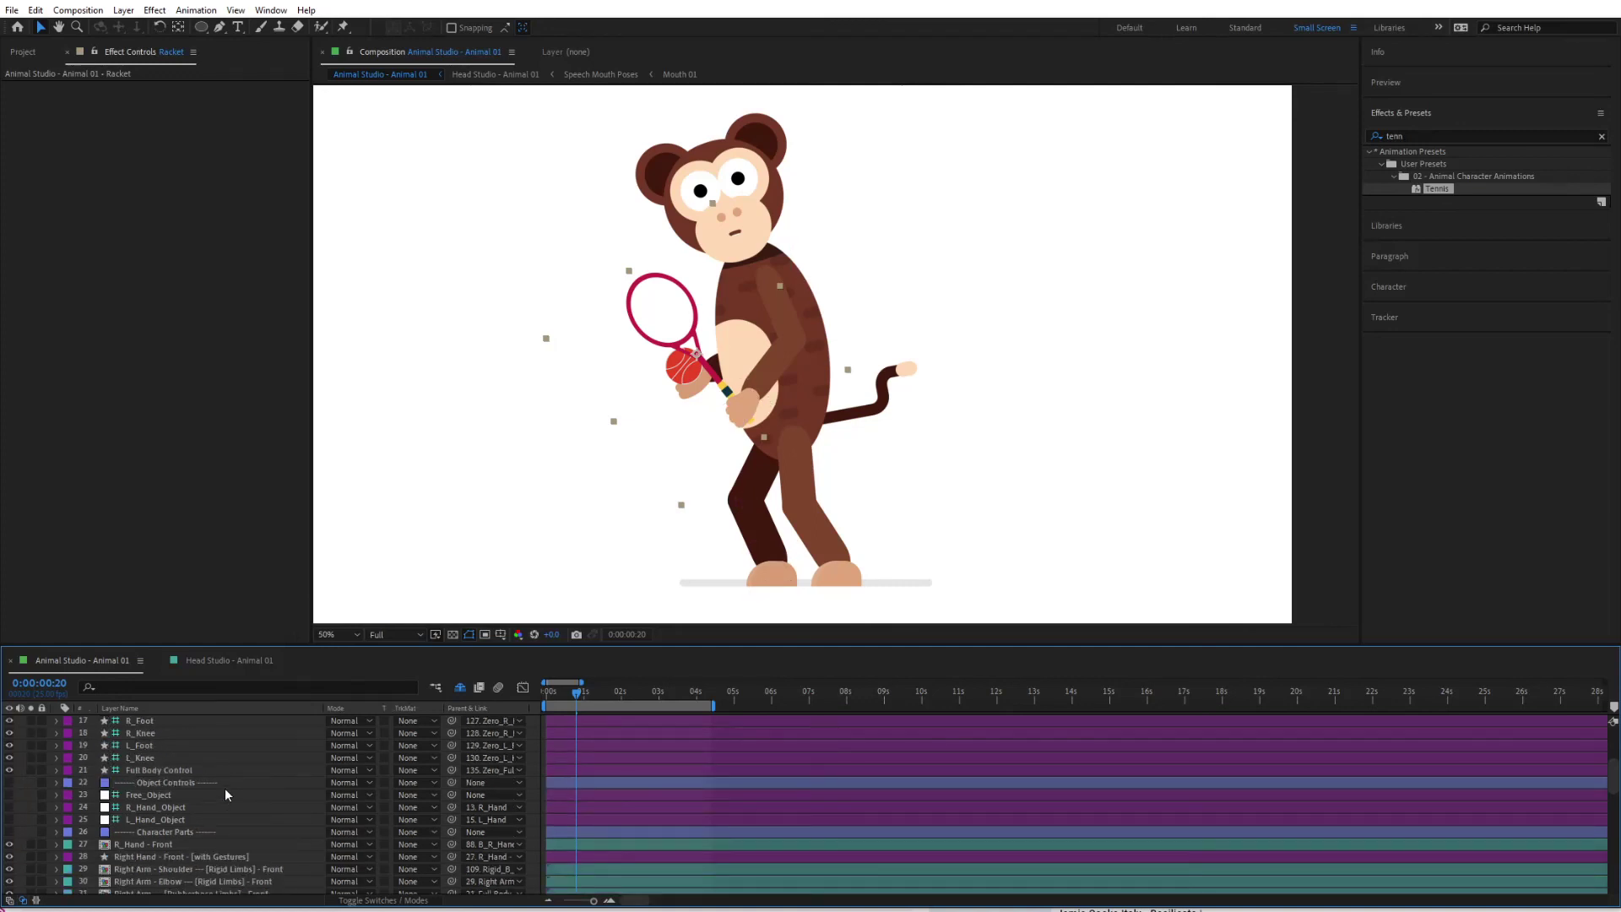
scroll(165, 814, down, 1)
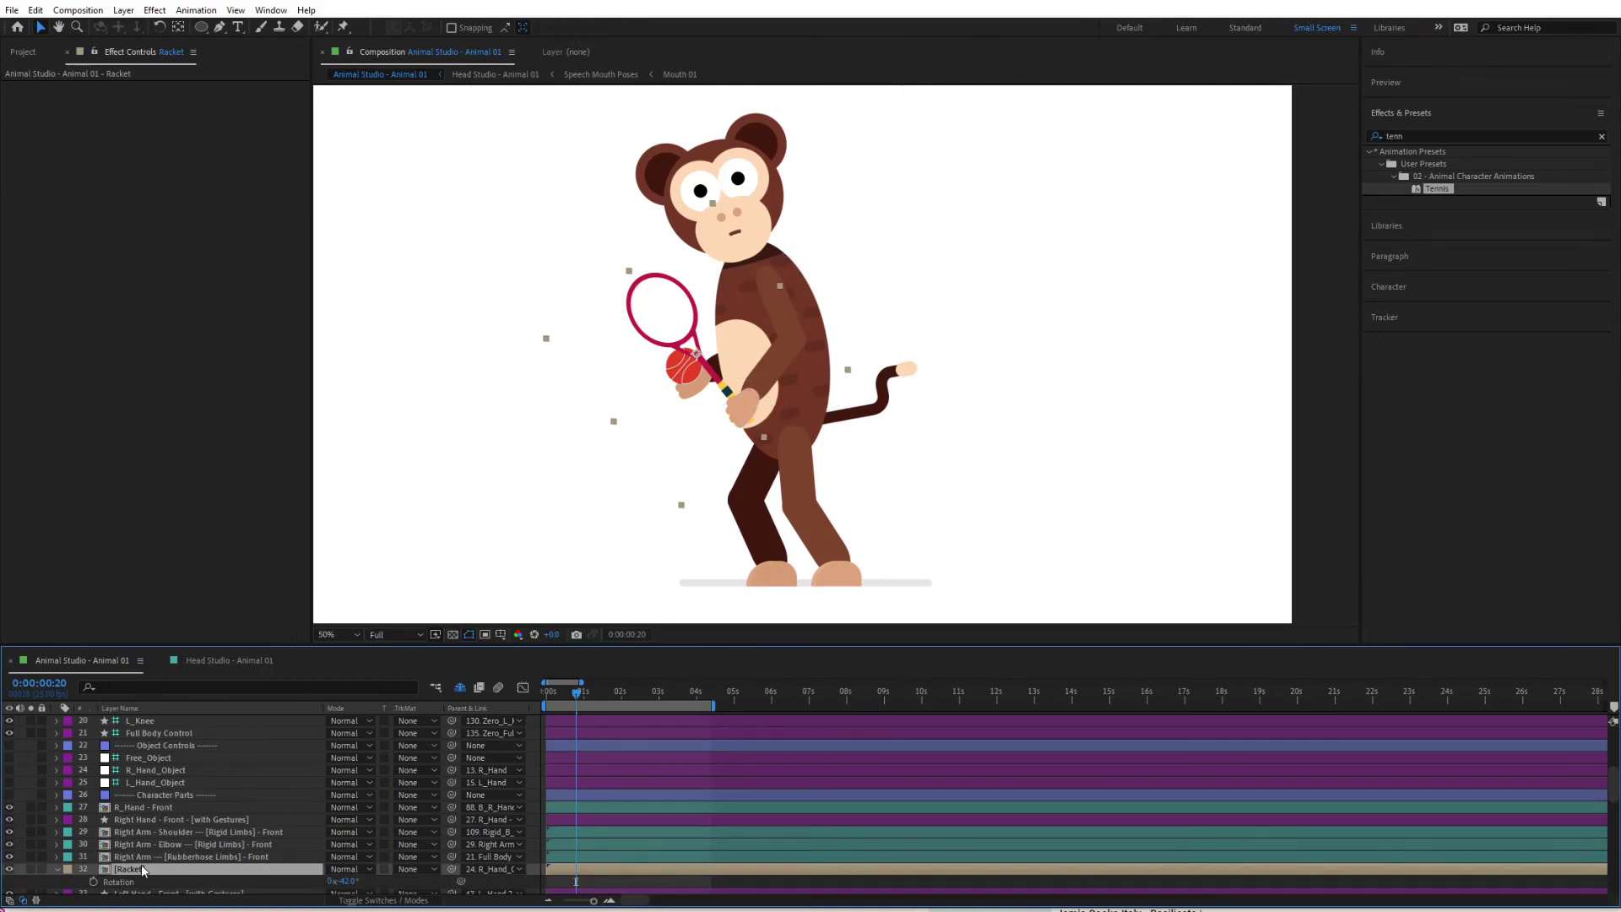
key(s)
click(342, 881)
text(120)
key(Return)
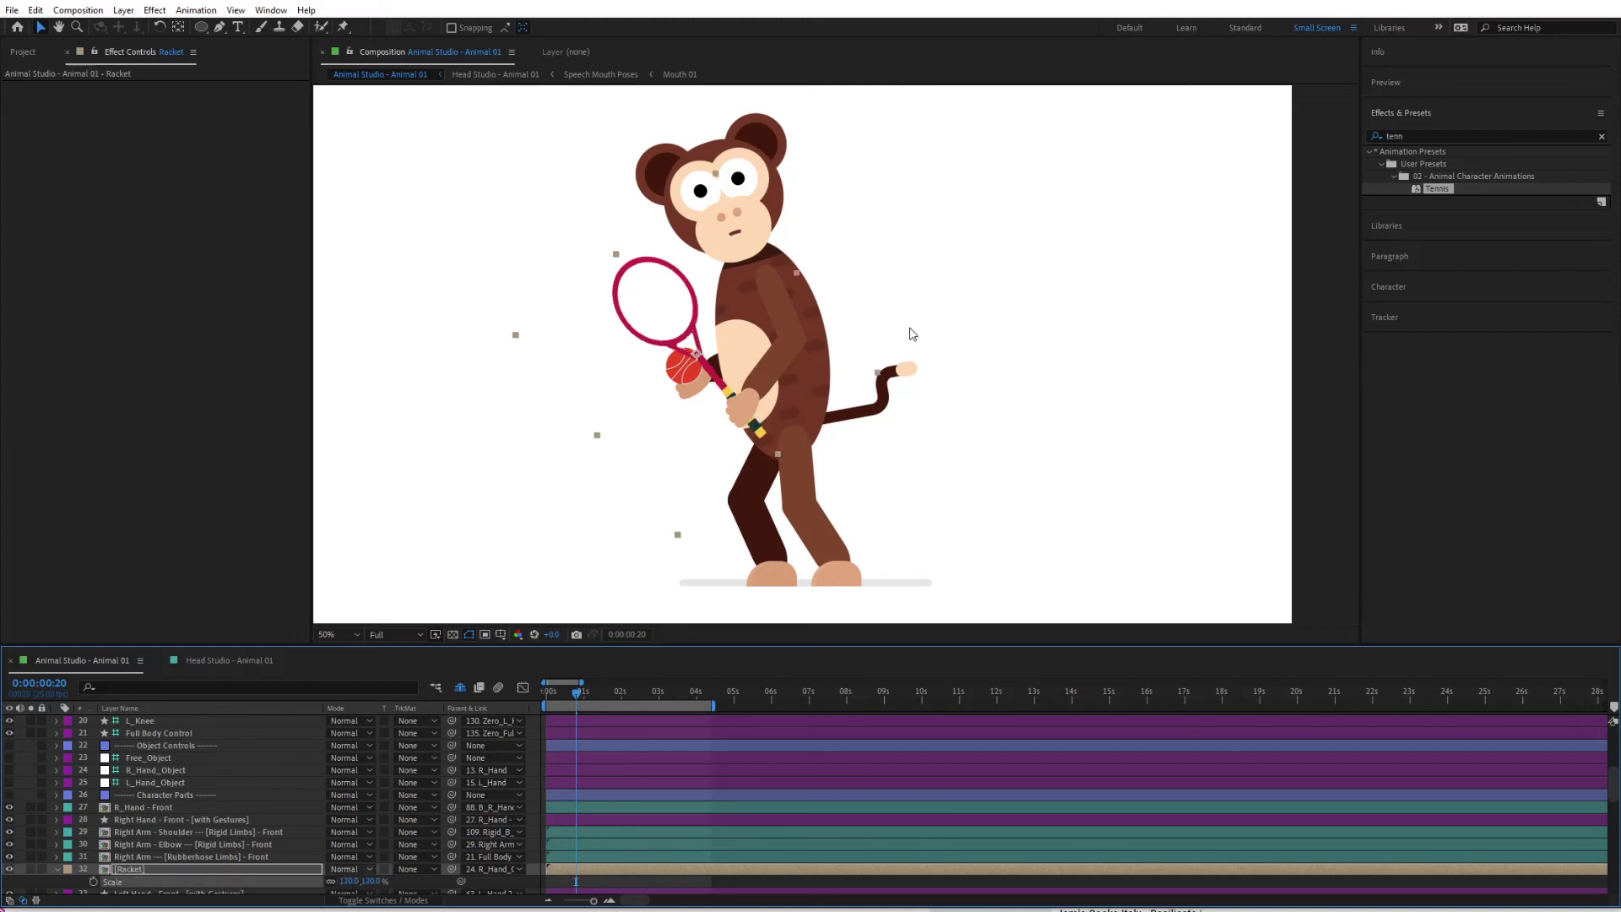
Shift the Racket slightly so its handle sits in the monkey's right hand, and preview the animation with the whole composition in view.
drag(723, 381, 718, 374)
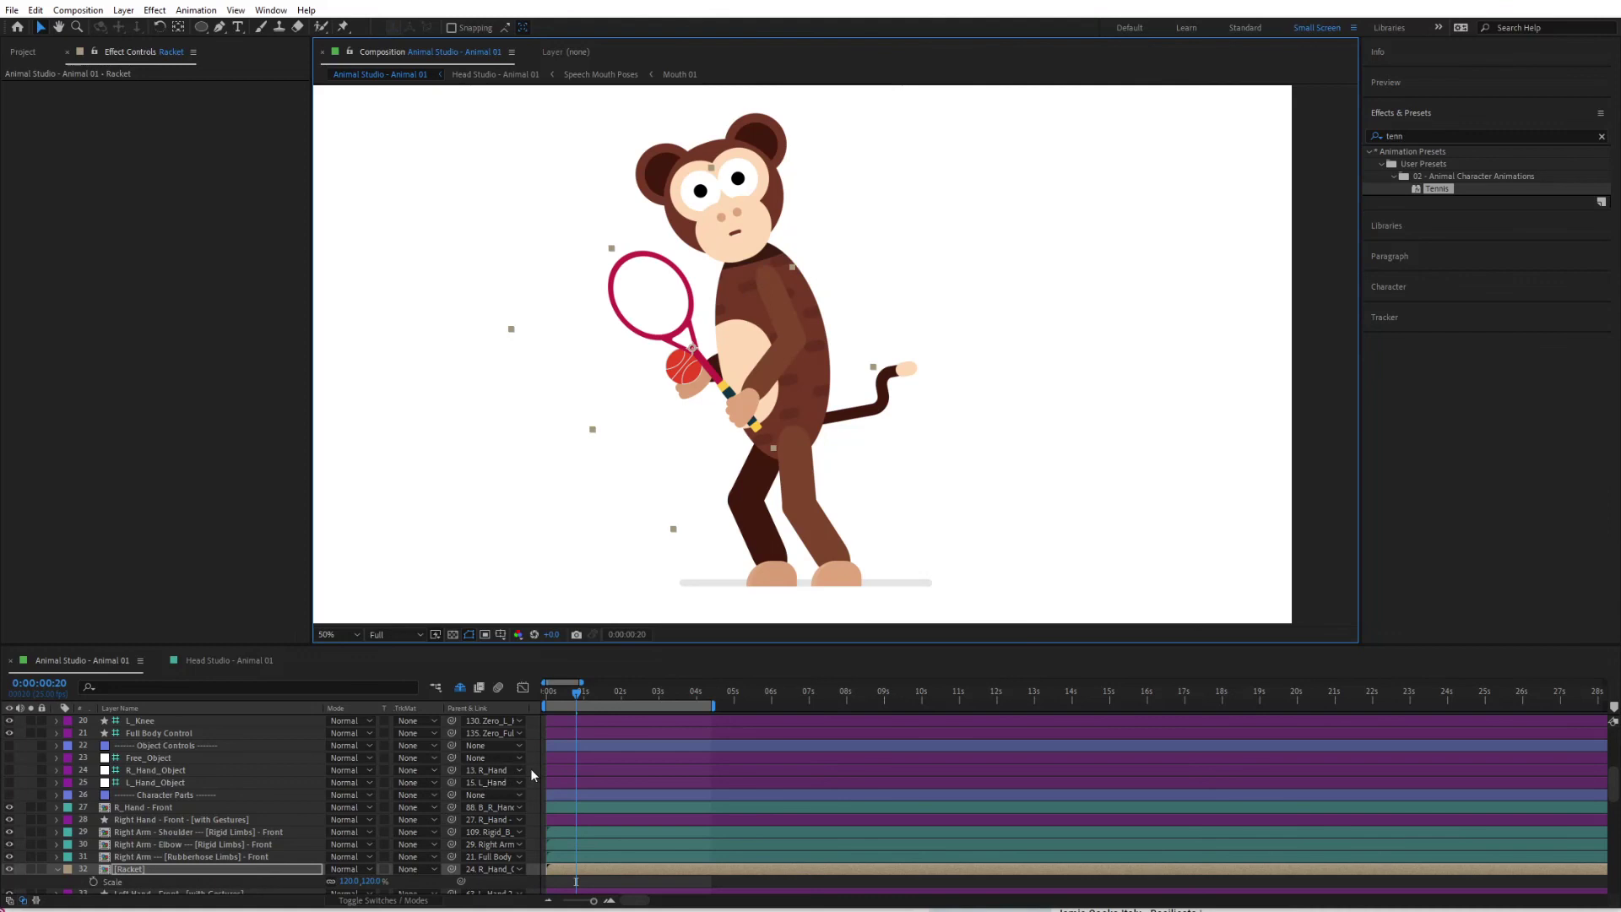
key(space)
scroll(710, 517, down, 2)
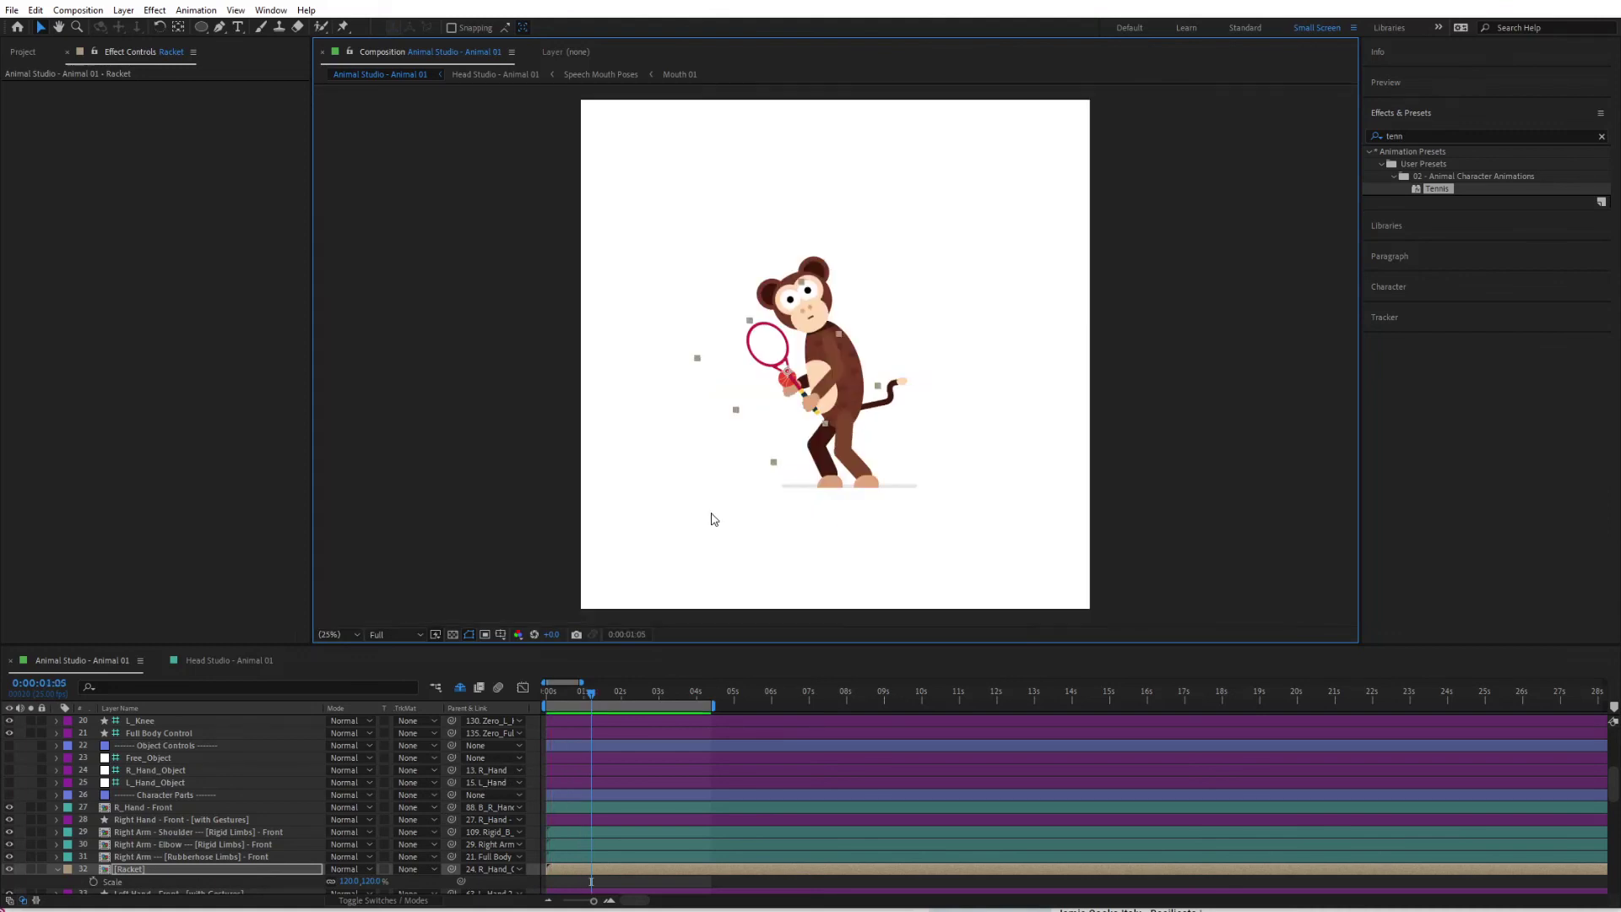